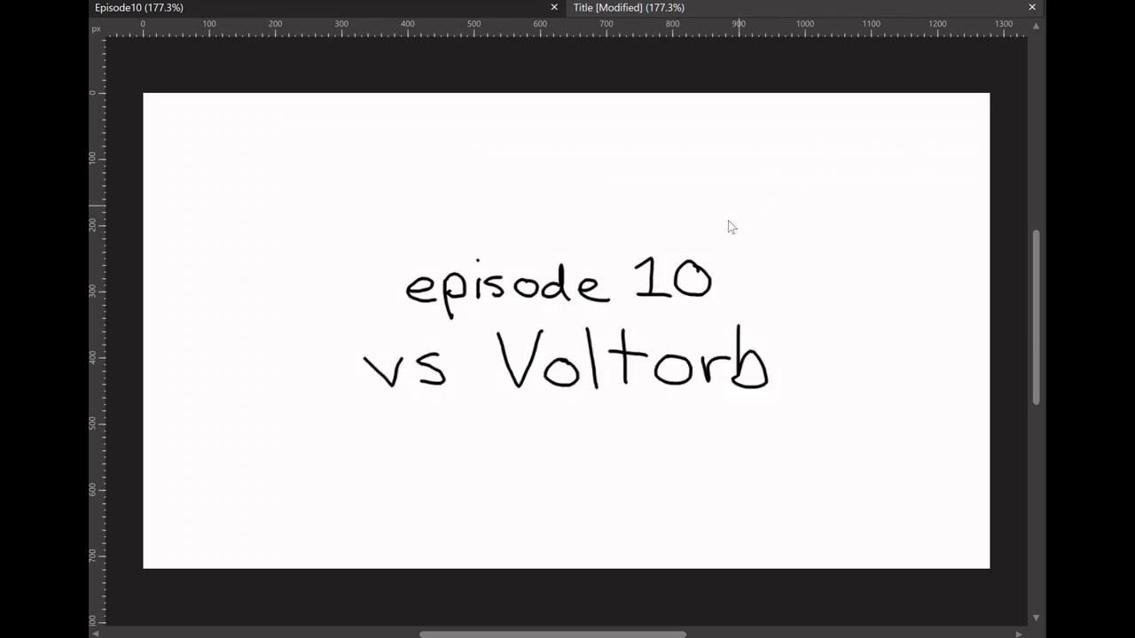
Raise the 'episode 10' lettering, squash 'vs Voltorb' vertically, and switch to the SS. ANNE frame
mouse_move(683, 273)
left_mouse_down()
mouse_move(690, 191)
mouse_move(733, 188)
mouse_move(678, 131)
mouse_move(711, 84)
mouse_move(688, 69)
mouse_move(704, 47)
left_mouse_up()
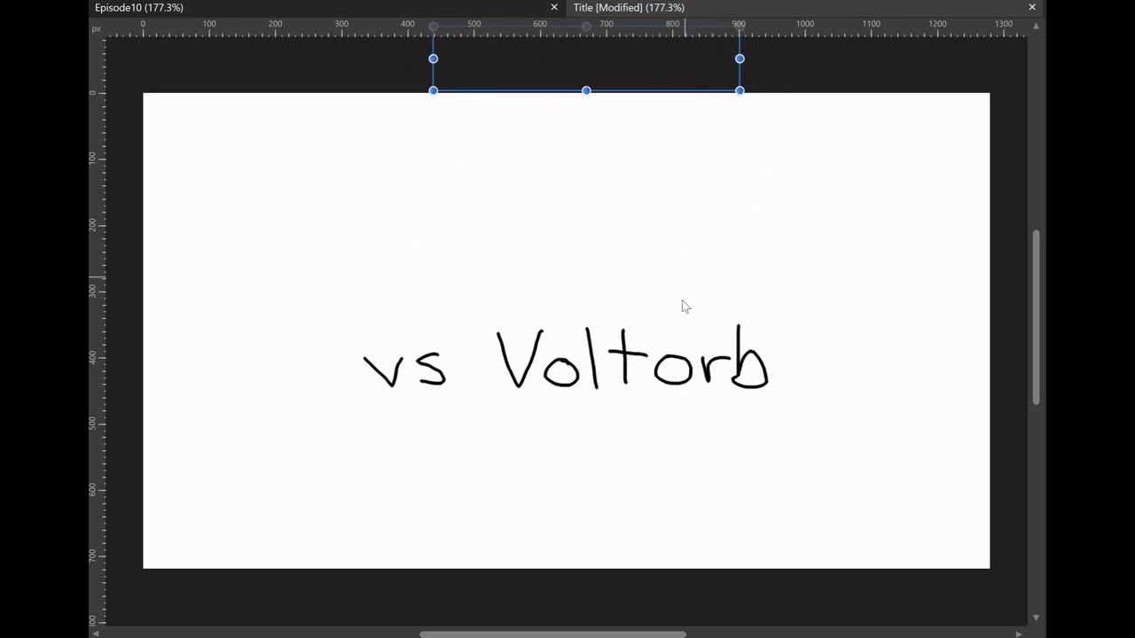
left_click(627, 355)
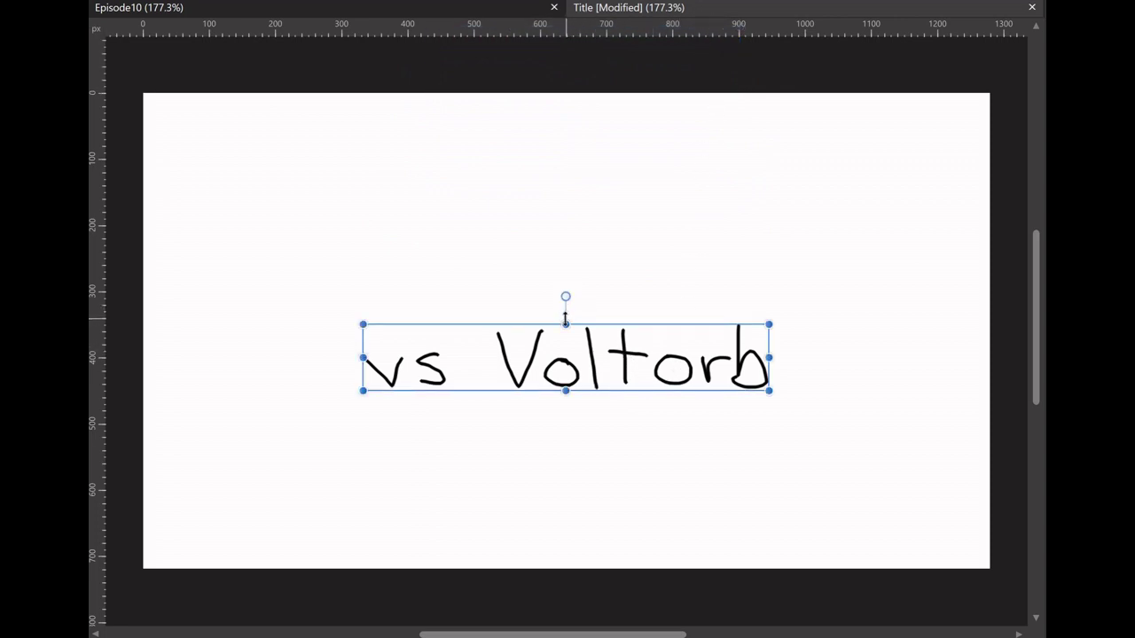
mouse_move(566, 326)
left_mouse_down()
mouse_move(565, 372)
mouse_move(608, 484)
mouse_move(609, 591)
left_mouse_up()
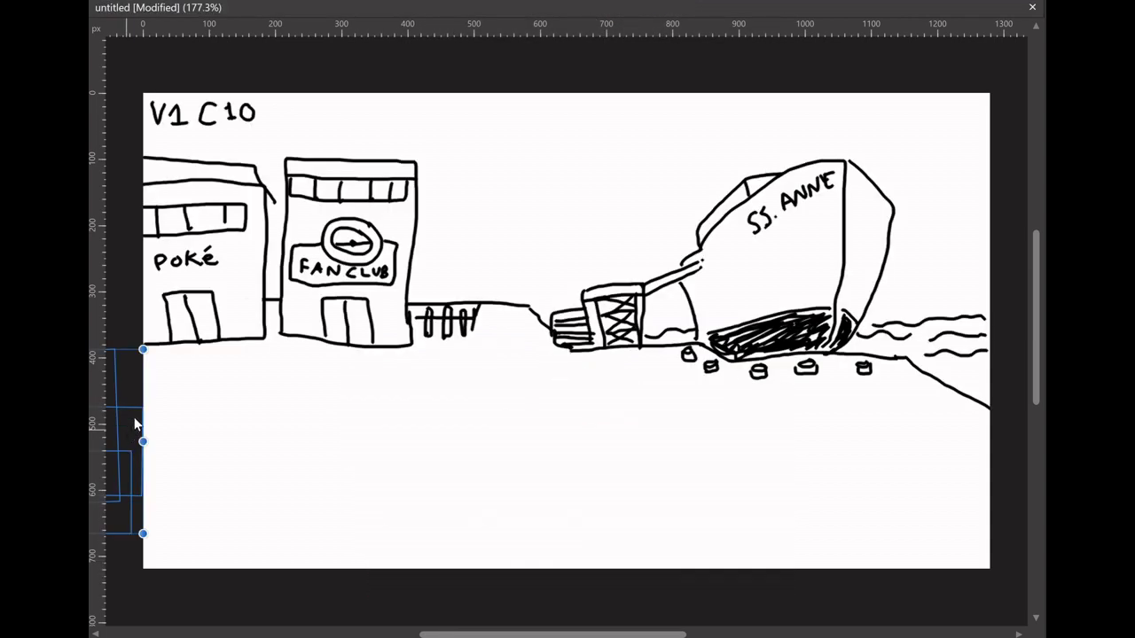
mouse_move(140, 432)
left_mouse_down()
mouse_move(359, 432)
mouse_move(479, 402)
left_mouse_up()
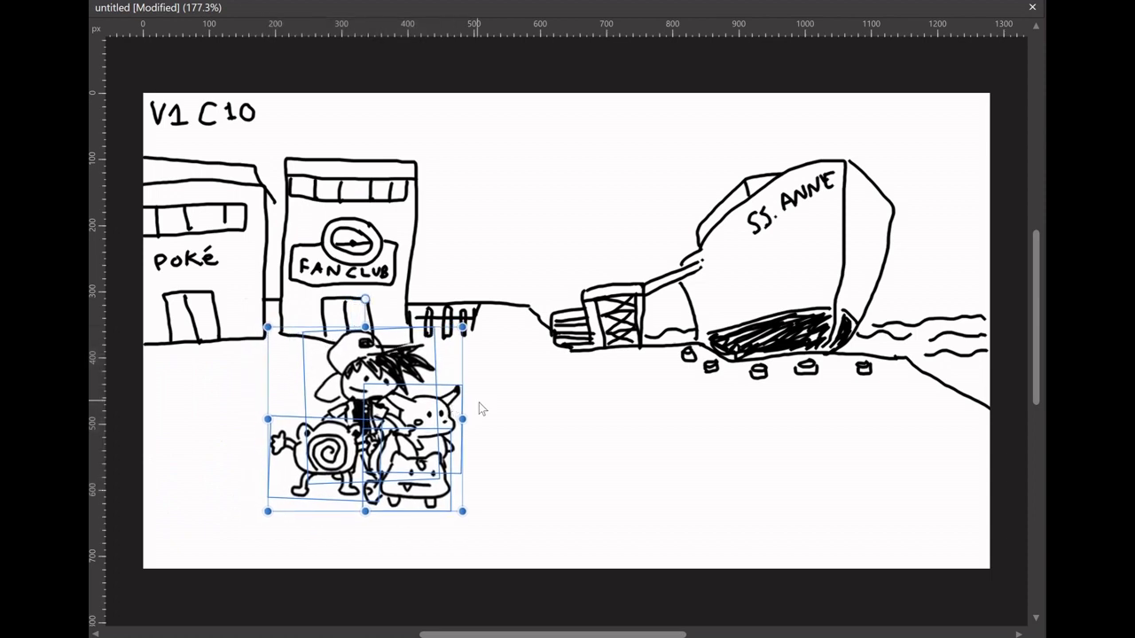
Nudge the trainer, Poliwhirl and Pikachu drawings slightly into position
left_click(498, 400)
mouse_move(361, 383)
left_mouse_down()
mouse_move(390, 376)
mouse_move(377, 370)
mouse_move(387, 353)
mouse_move(380, 363)
left_mouse_up()
left_click_drag(325, 452, 314, 448)
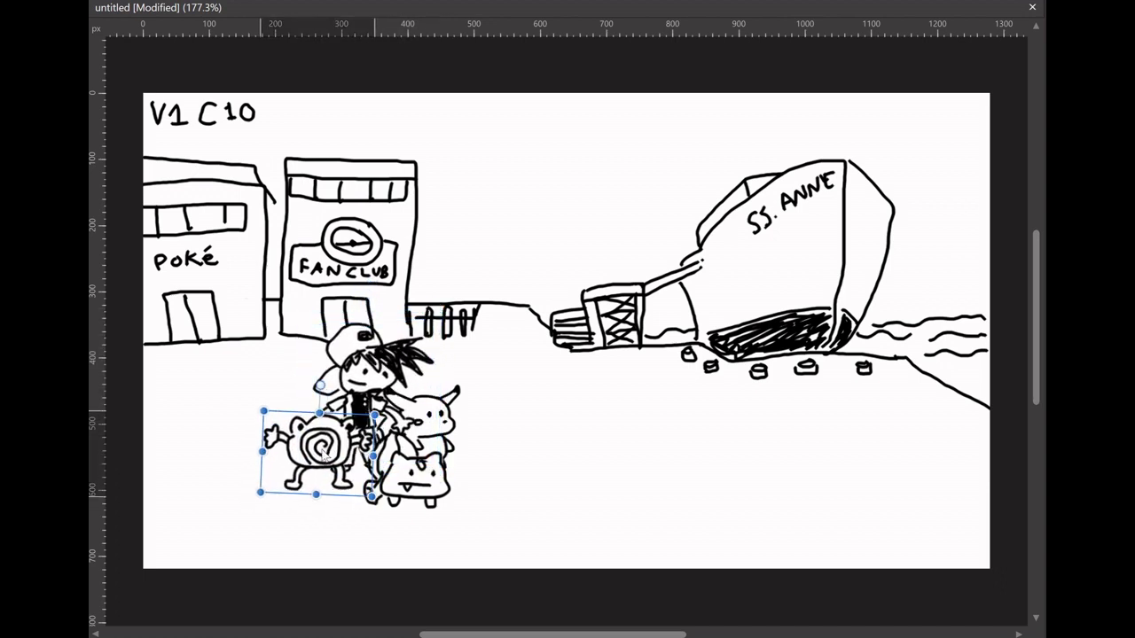
left_click(416, 470)
left_click(438, 413)
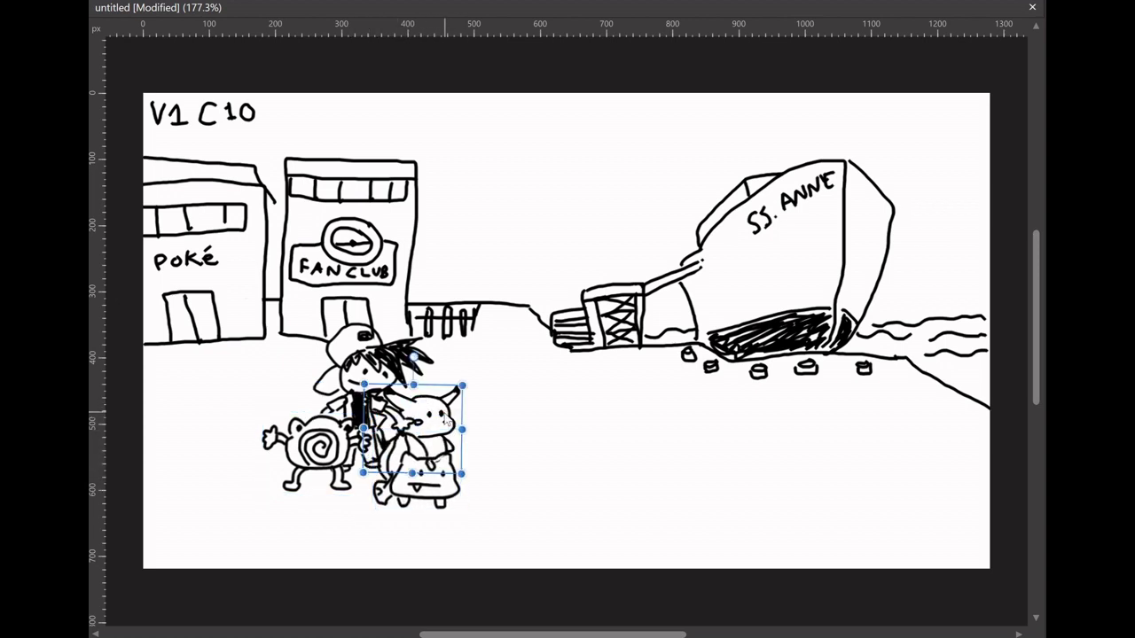
left_click_drag(445, 415, 456, 415)
Drag the trainer away from the Pokémon toward the SS. ANNE
left_click(353, 376)
left_click_drag(352, 377, 367, 384)
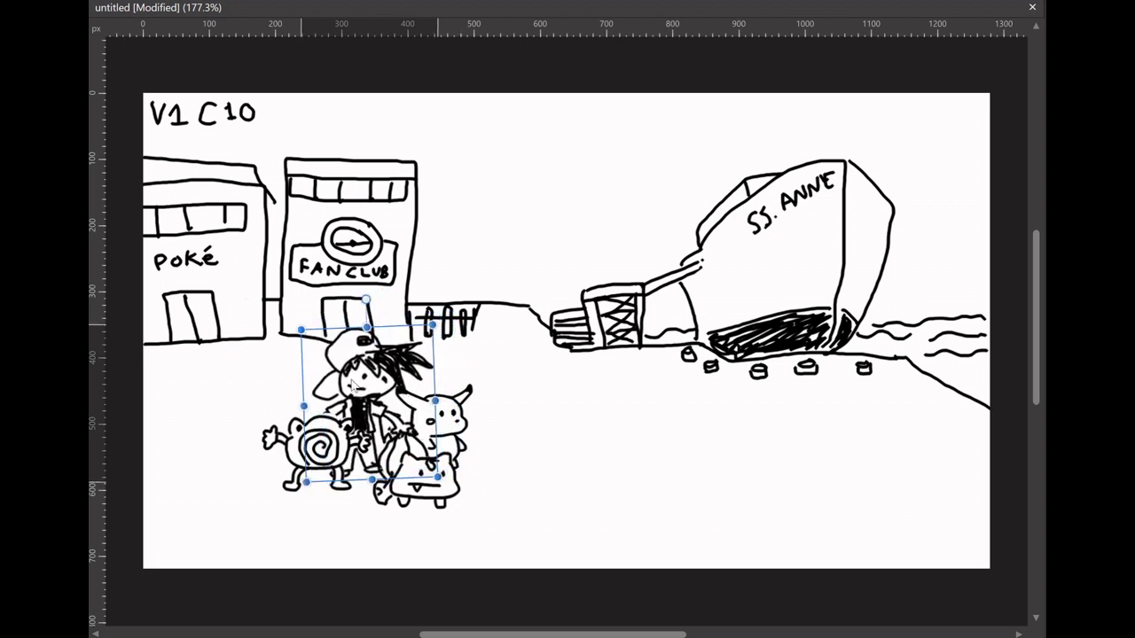
mouse_move(374, 379)
left_mouse_down()
mouse_move(381, 367)
mouse_move(476, 369)
mouse_move(572, 349)
left_mouse_up()
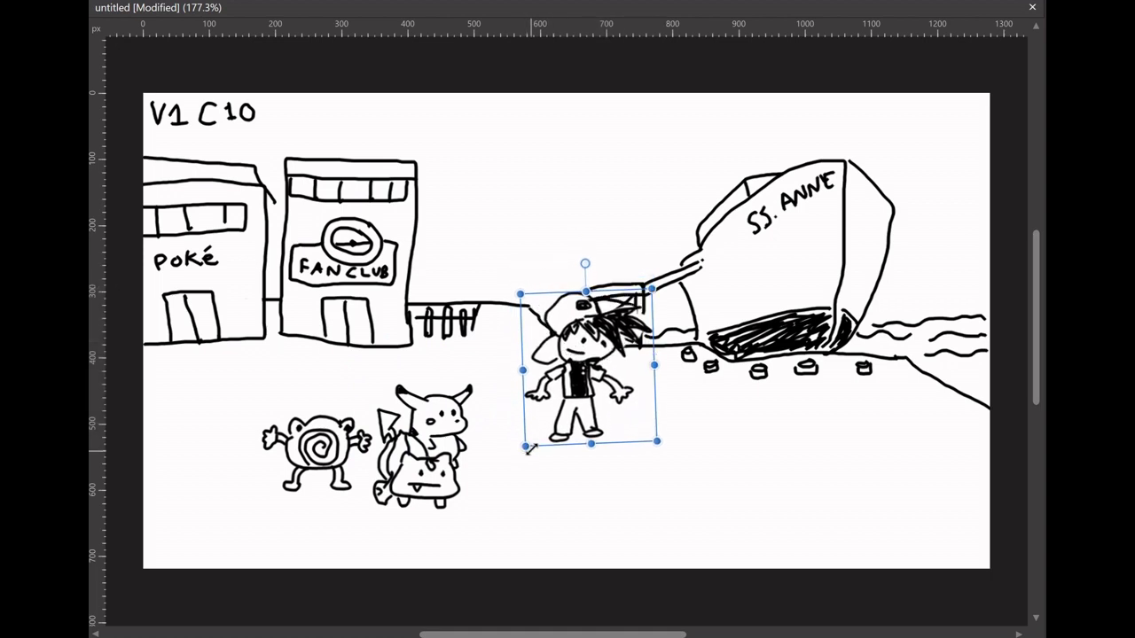
Shrink the trainer and the Poliwhirl and Pikachu group to smaller sizes
left_click_drag(528, 448, 571, 390)
left_click(448, 500)
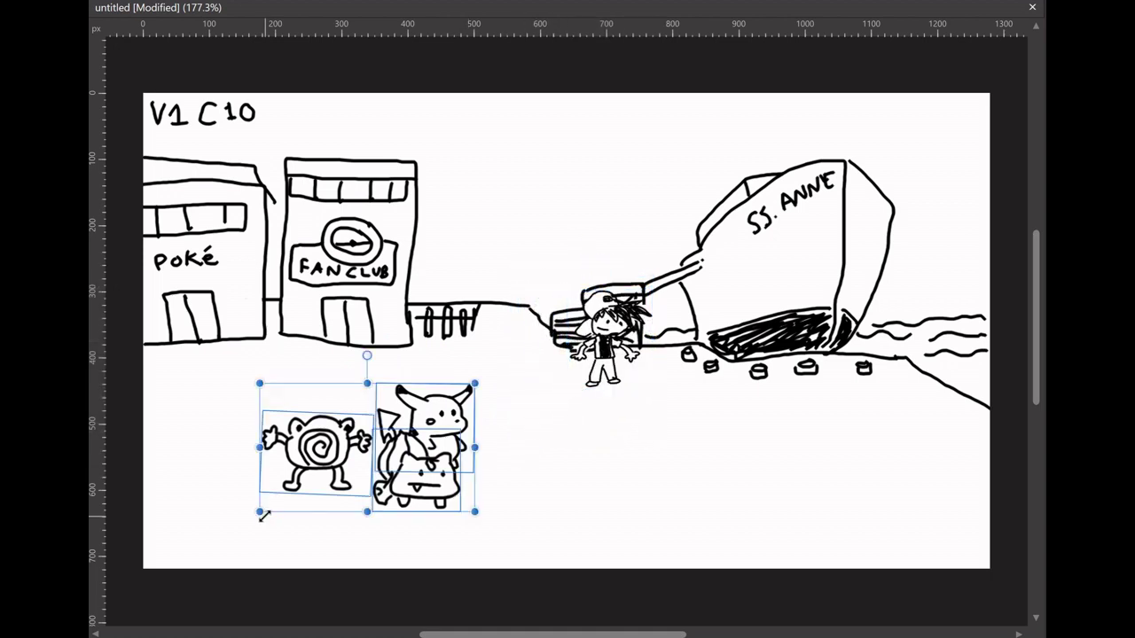
left_click_drag(264, 515, 360, 450)
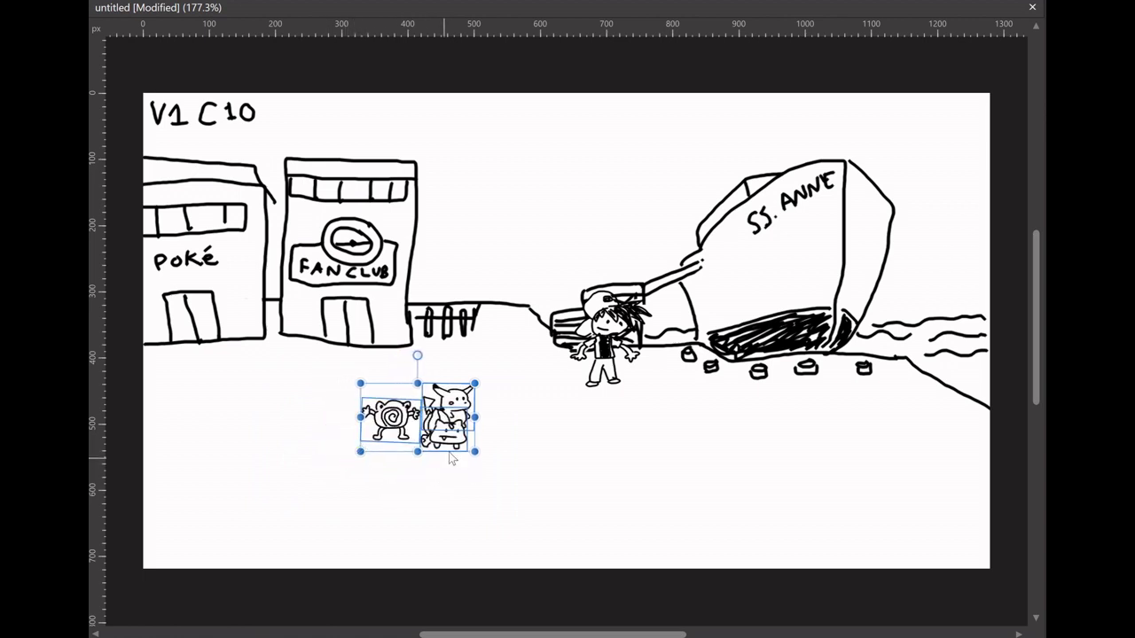
left_click(605, 346)
left_click_drag(651, 289, 625, 326)
Place the trainer, Bulbasaur, Pikachu and Poliwhirl beside the ship's gangway
mouse_move(599, 380)
left_mouse_down()
mouse_move(650, 382)
mouse_move(600, 365)
mouse_move(625, 377)
mouse_move(654, 366)
left_mouse_up()
mouse_move(452, 439)
left_mouse_down()
mouse_move(609, 406)
mouse_move(612, 383)
left_mouse_up()
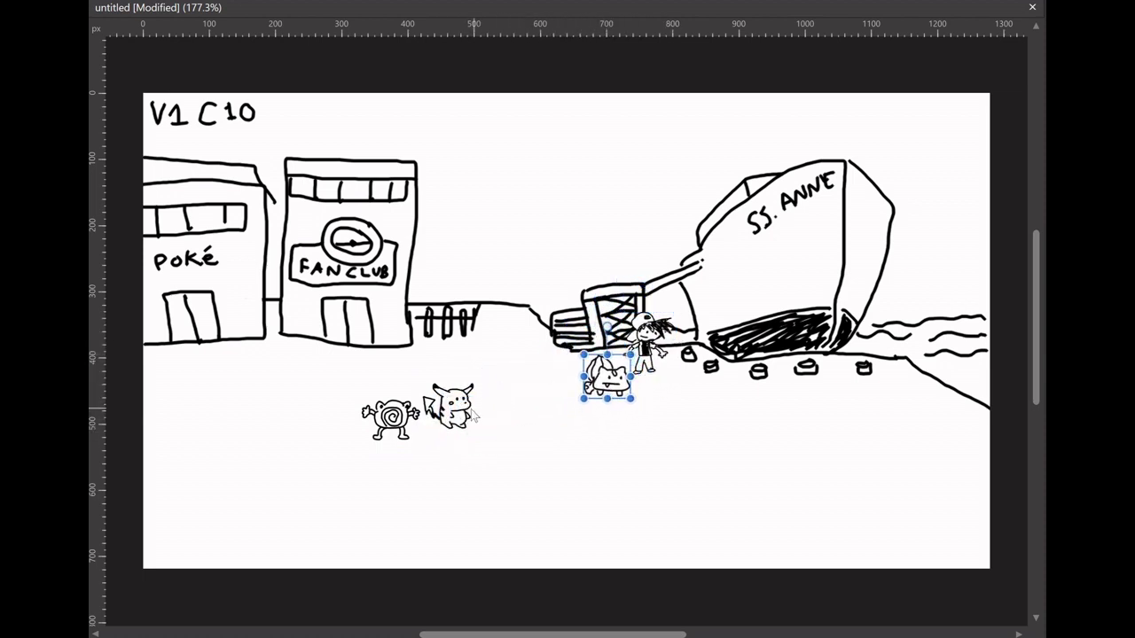
mouse_move(474, 417)
left_mouse_down()
mouse_move(486, 385)
mouse_move(576, 365)
left_mouse_up()
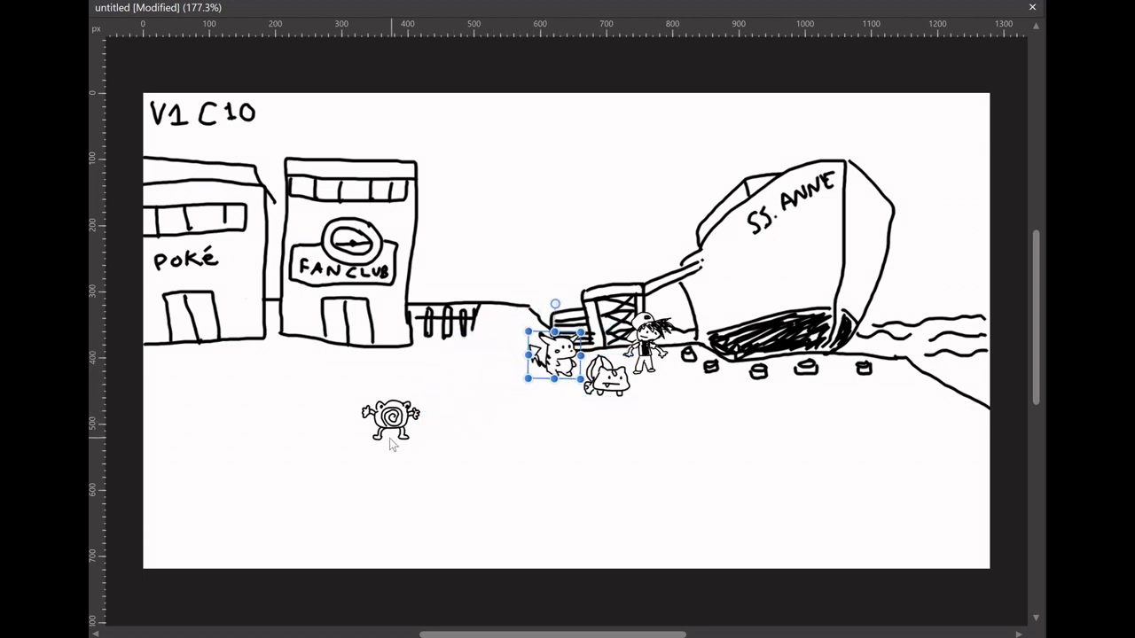
left_click_drag(390, 441, 557, 397)
Position the trainer in front of the gangway and tilt him clockwise
left_click(647, 346)
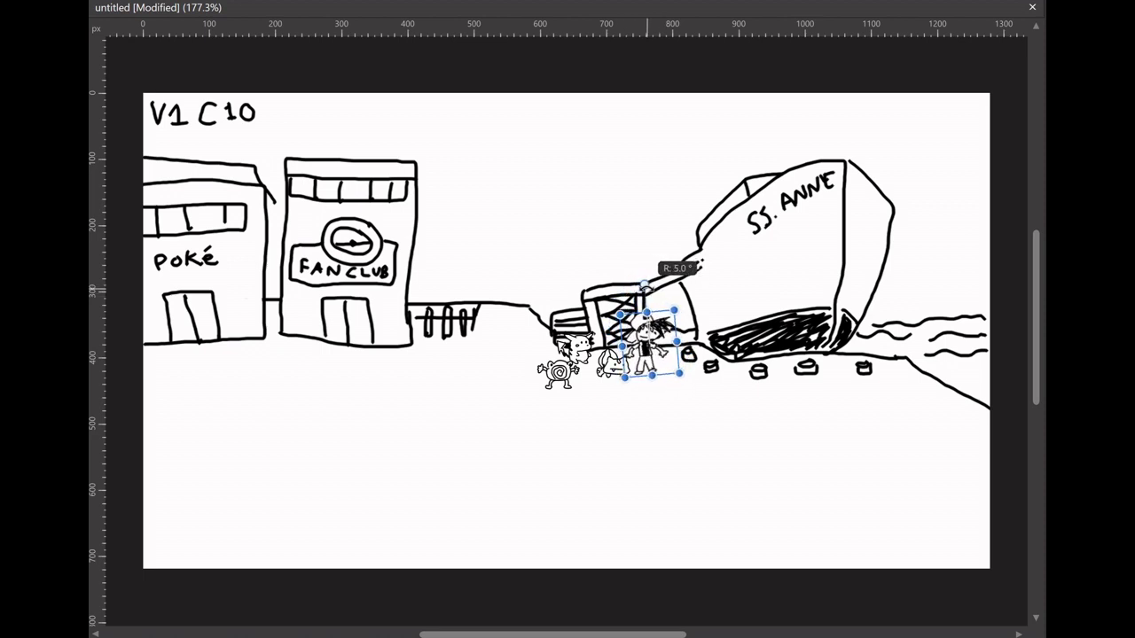
left_click_drag(654, 343, 670, 343)
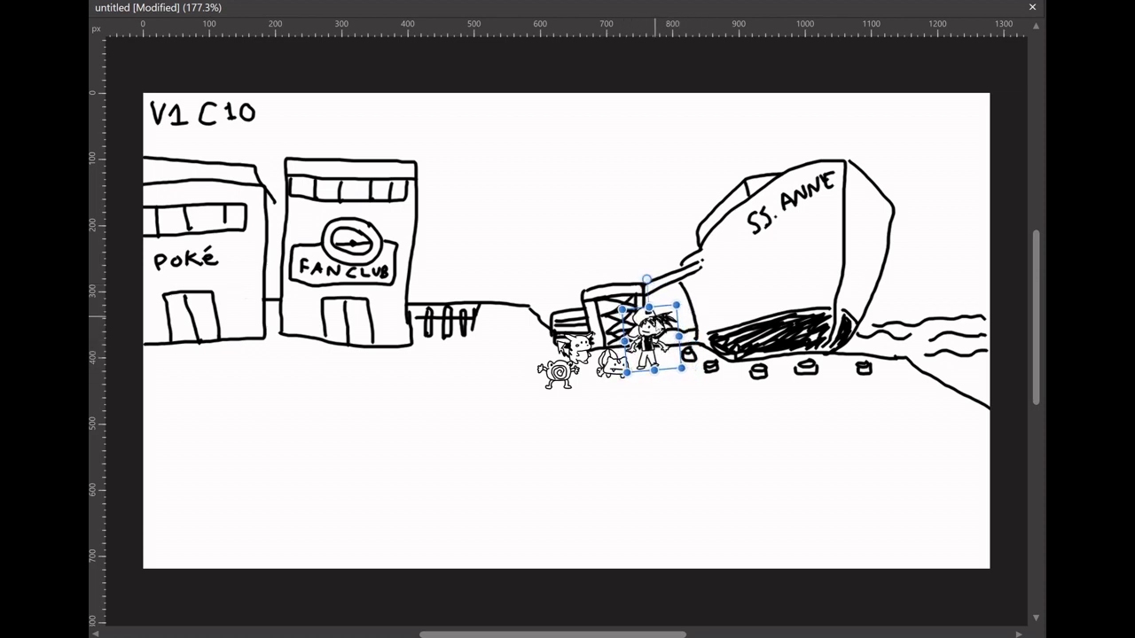
left_click_drag(655, 337, 656, 321)
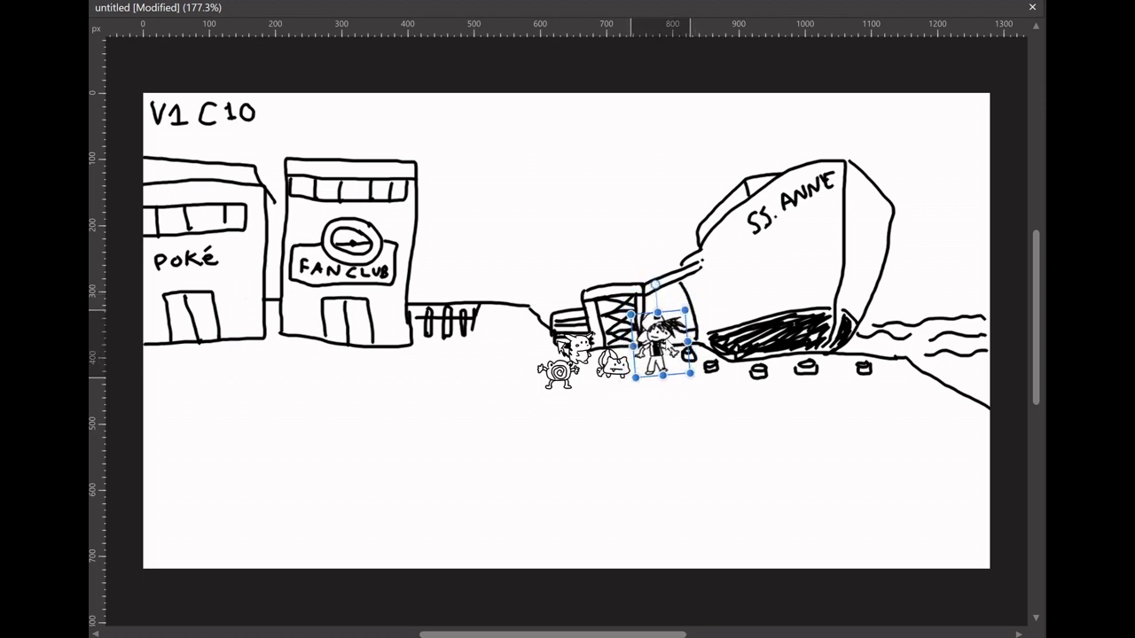
left_click_drag(661, 358, 661, 354)
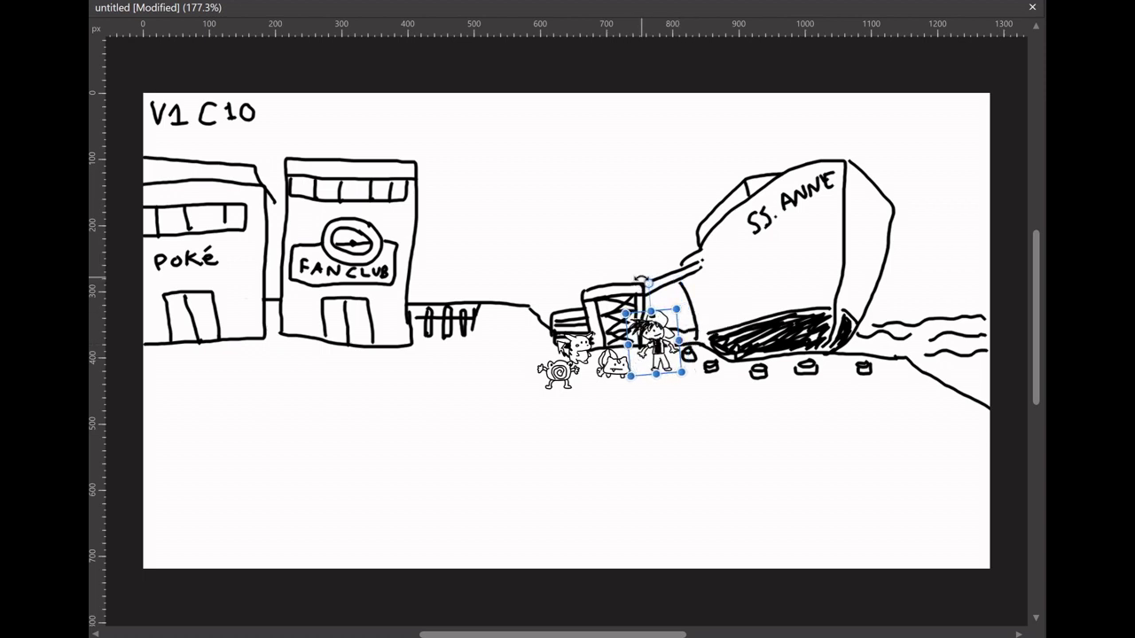
left_click_drag(647, 284, 680, 286)
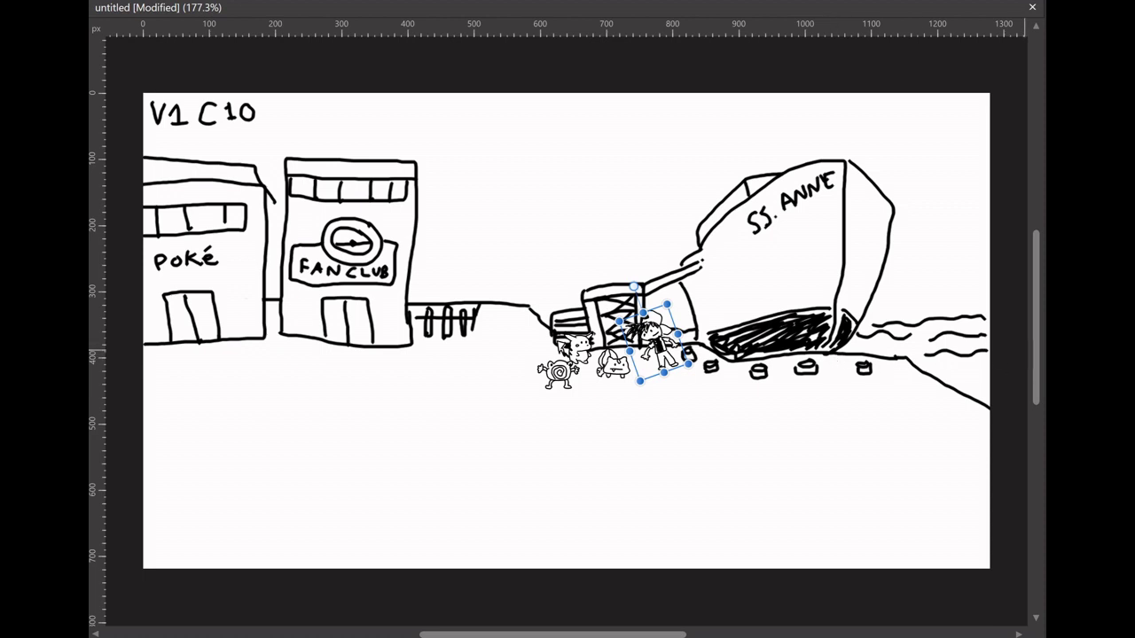
Undo the trainer's tilt, move Poliwhirl and the trainer near the fence, and mirror the trainer
key("ctrl+z")
key("ctrl+z")
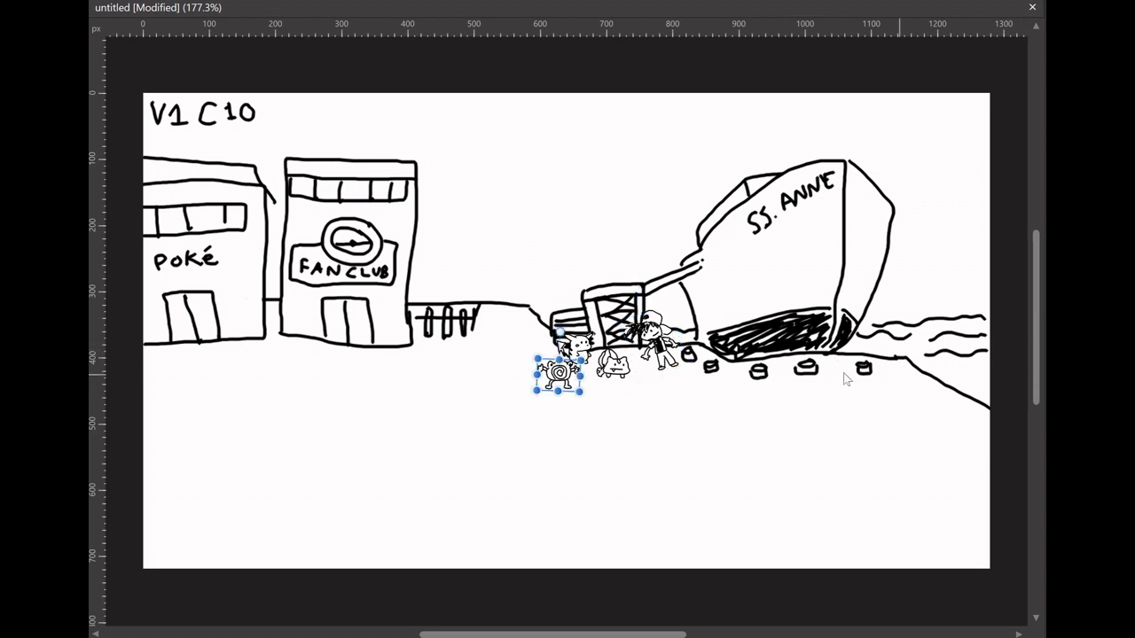
left_click_drag(556, 378, 636, 362)
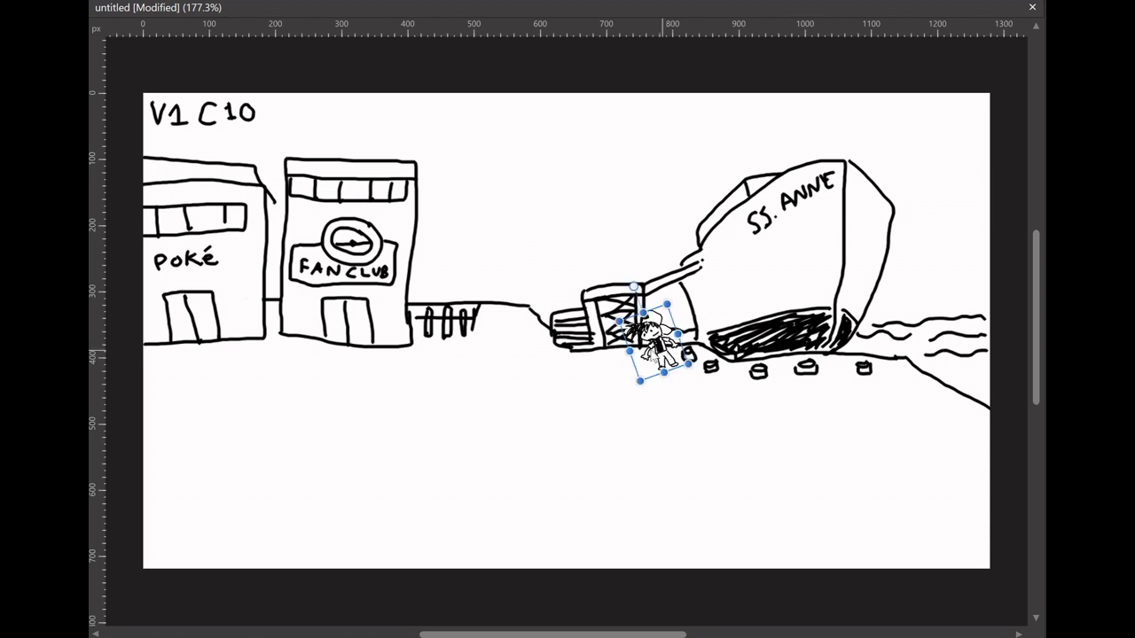
mouse_move(626, 303)
left_mouse_down()
mouse_move(490, 309)
mouse_move(542, 295)
mouse_move(522, 291)
left_mouse_up()
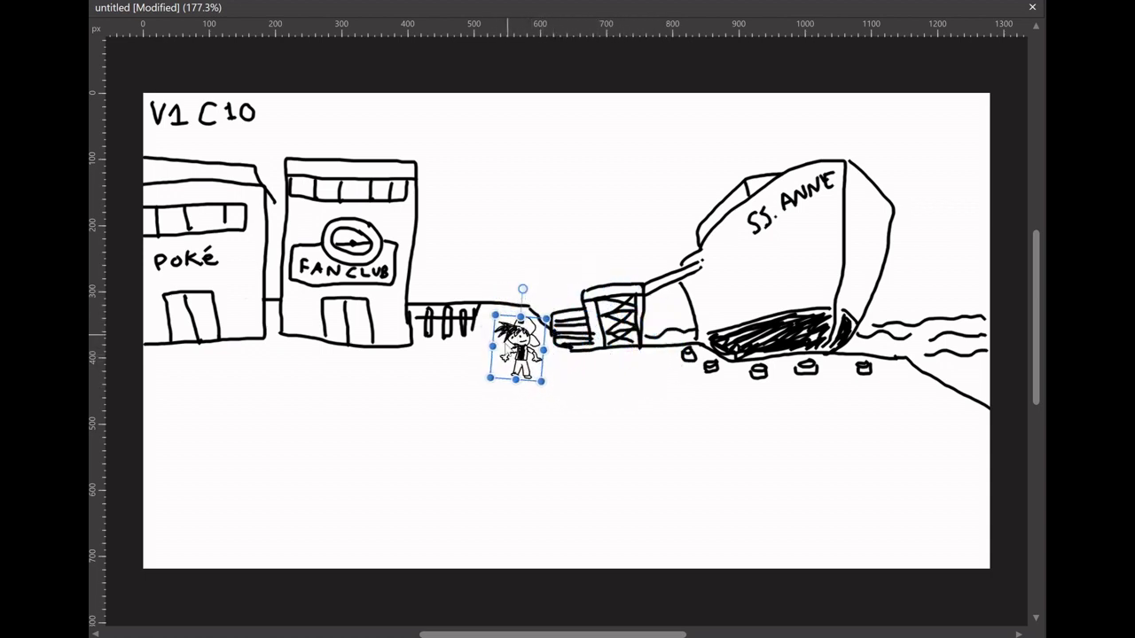
mouse_move(485, 352)
left_mouse_down()
mouse_move(596, 352)
mouse_move(522, 327)
mouse_move(553, 298)
mouse_move(570, 251)
mouse_move(608, 251)
mouse_move(597, 236)
mouse_move(619, 246)
left_mouse_up()
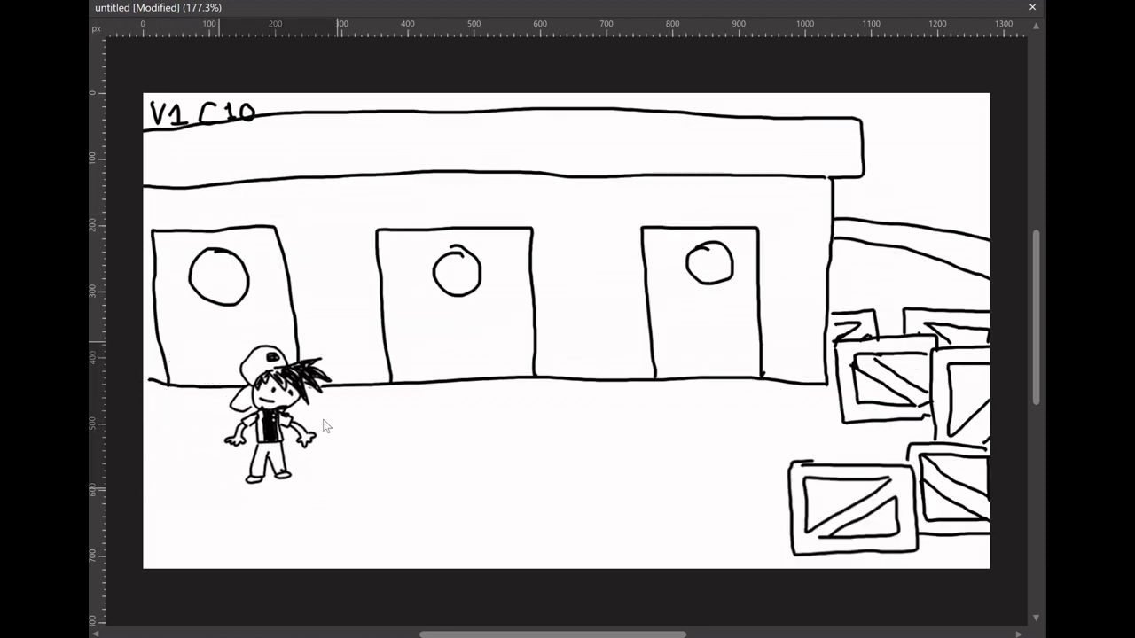
Slide the trainer right along the warehouse and mirror him to face left
left_click_drag(324, 425, 651, 414)
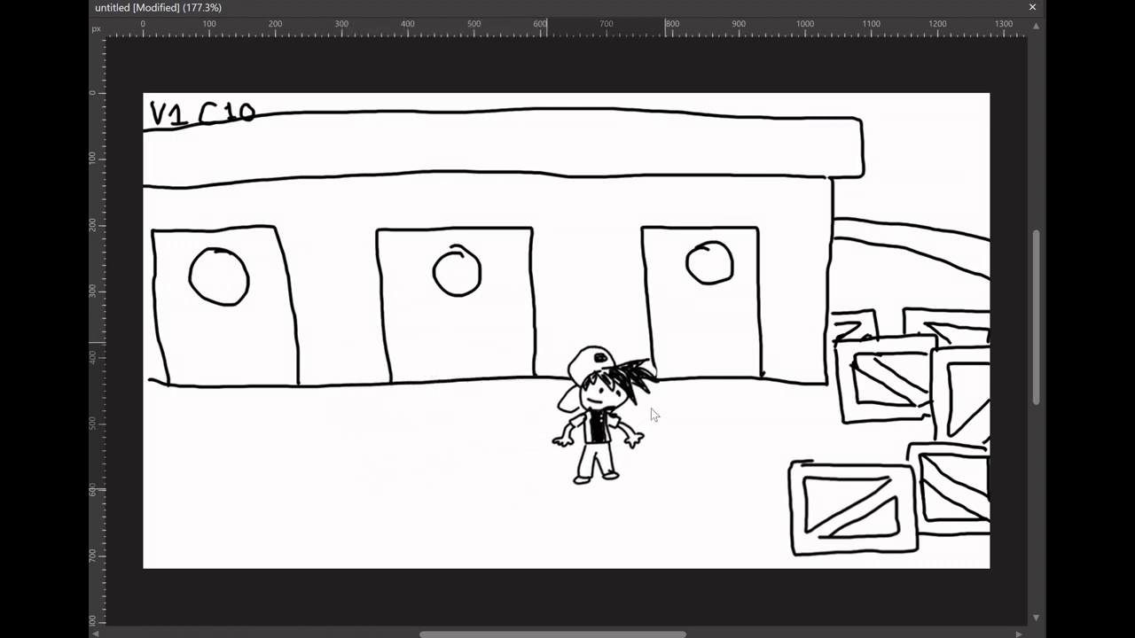
left_click_drag(651, 414, 734, 413)
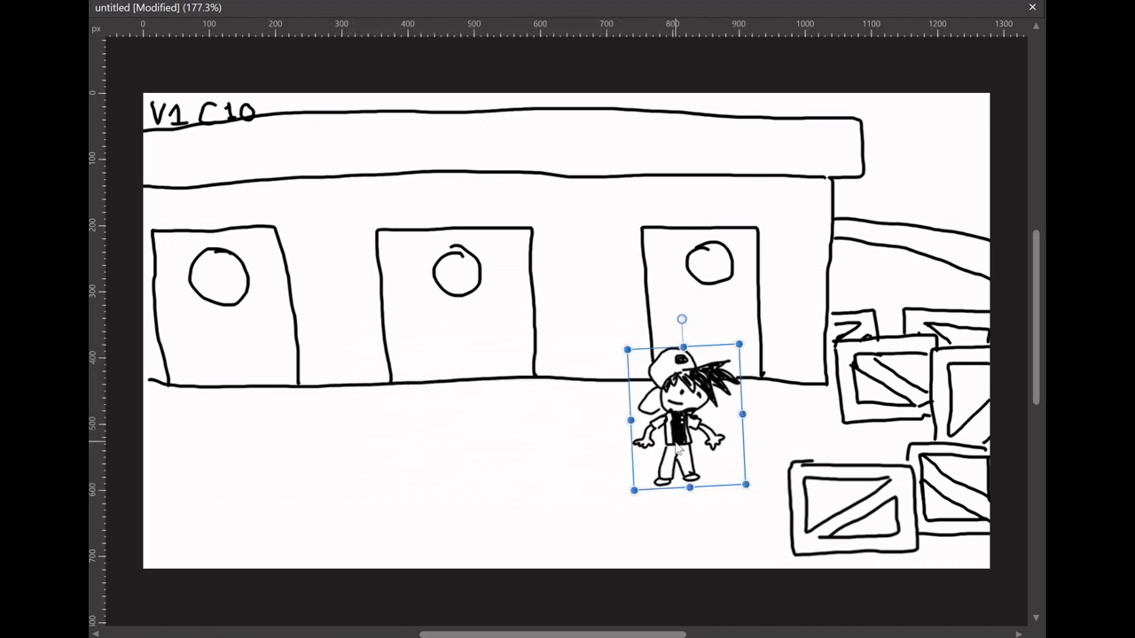
left_click_drag(679, 450, 689, 455)
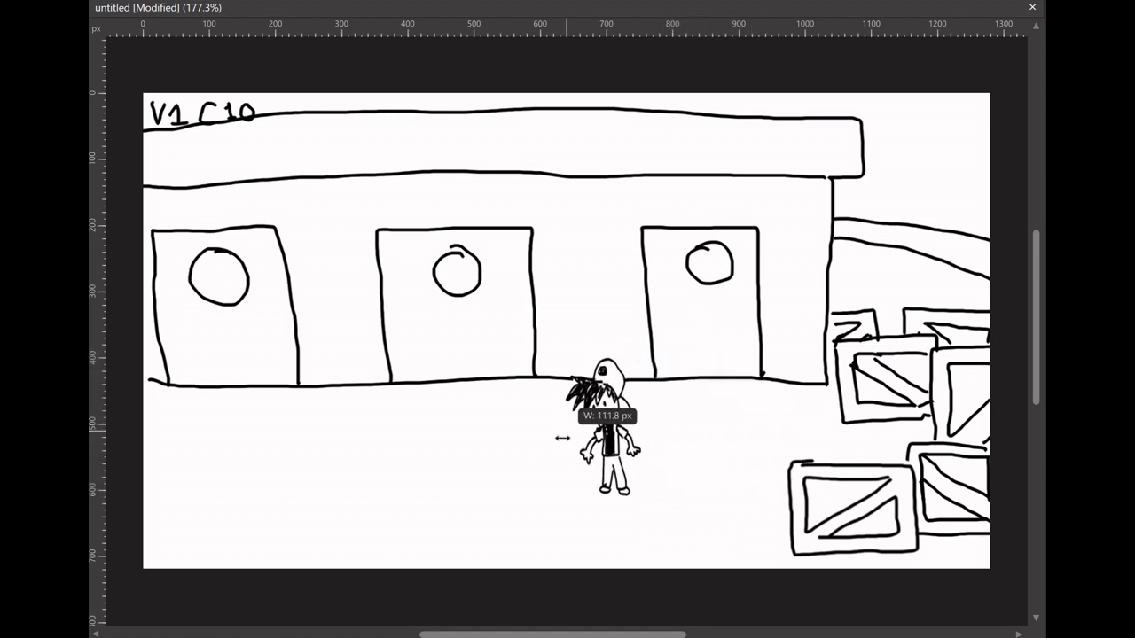
mouse_move(752, 422)
left_mouse_down()
mouse_move(523, 433)
mouse_move(535, 407)
left_mouse_up()
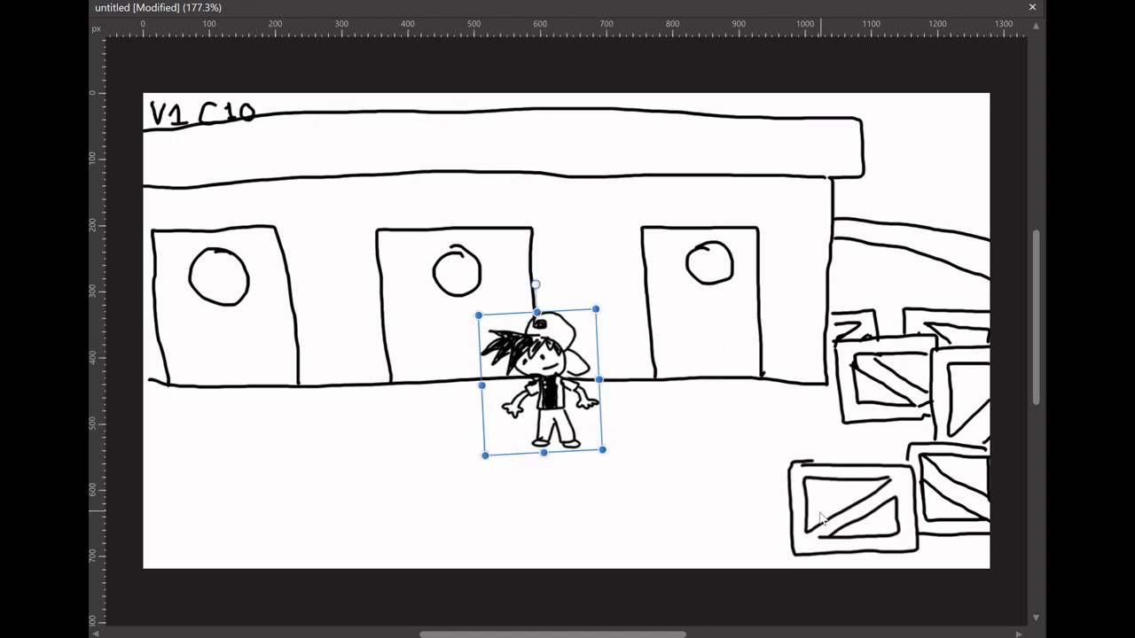
left_click_drag(826, 523, 835, 505)
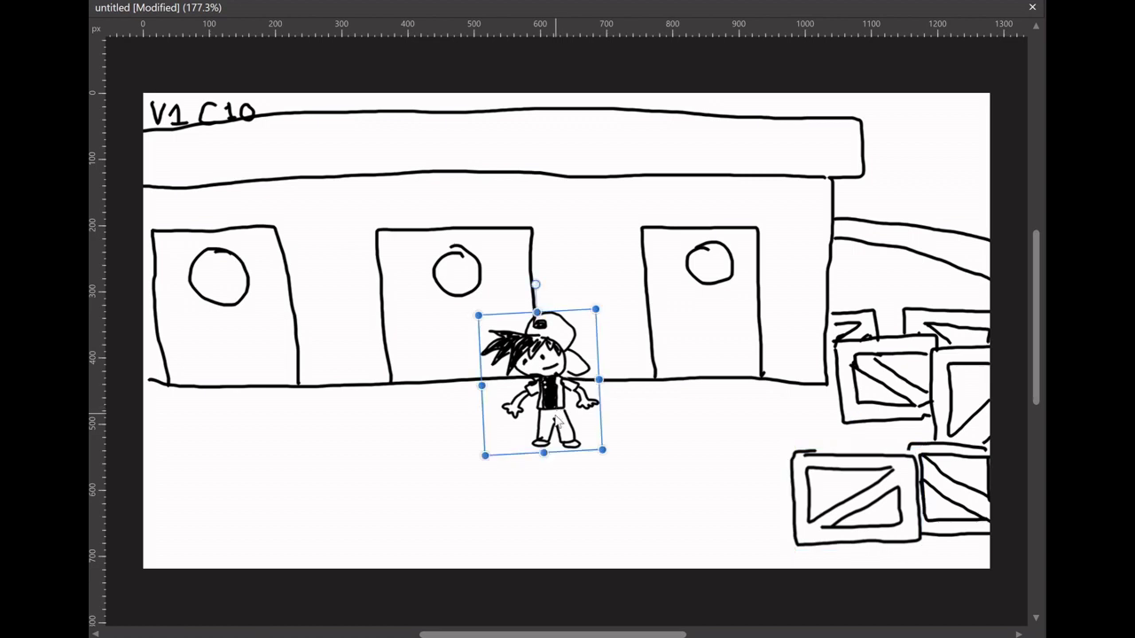
left_click_drag(557, 424, 562, 420)
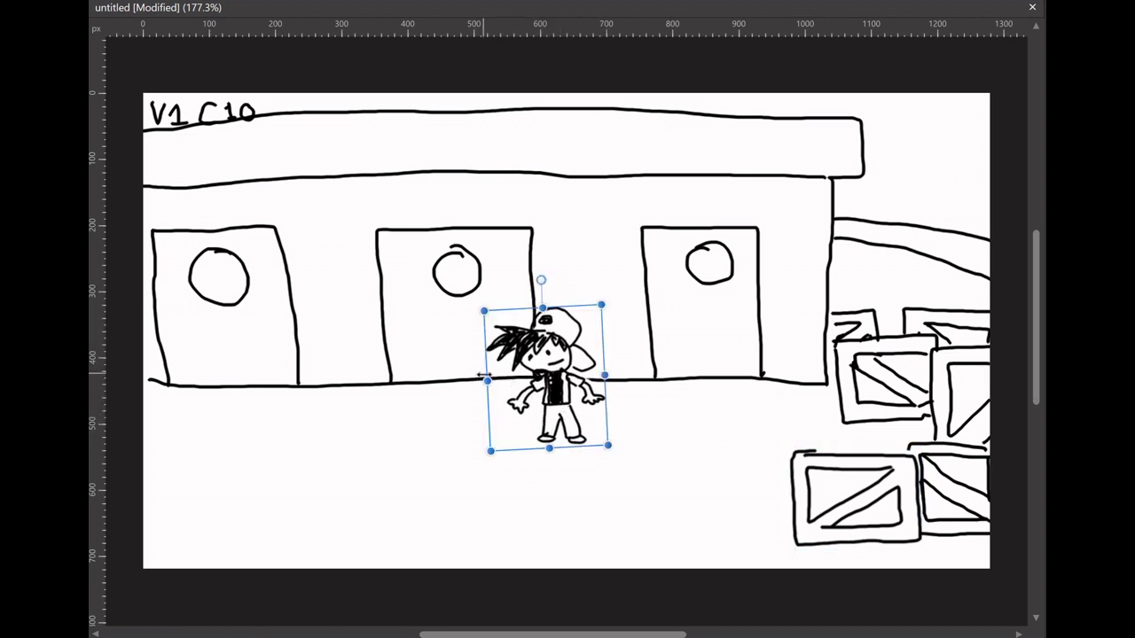
Narrow the trainer, flip him back, and set him at the middle door
mouse_move(487, 379)
left_mouse_down()
mouse_move(611, 387)
mouse_move(720, 366)
left_mouse_up()
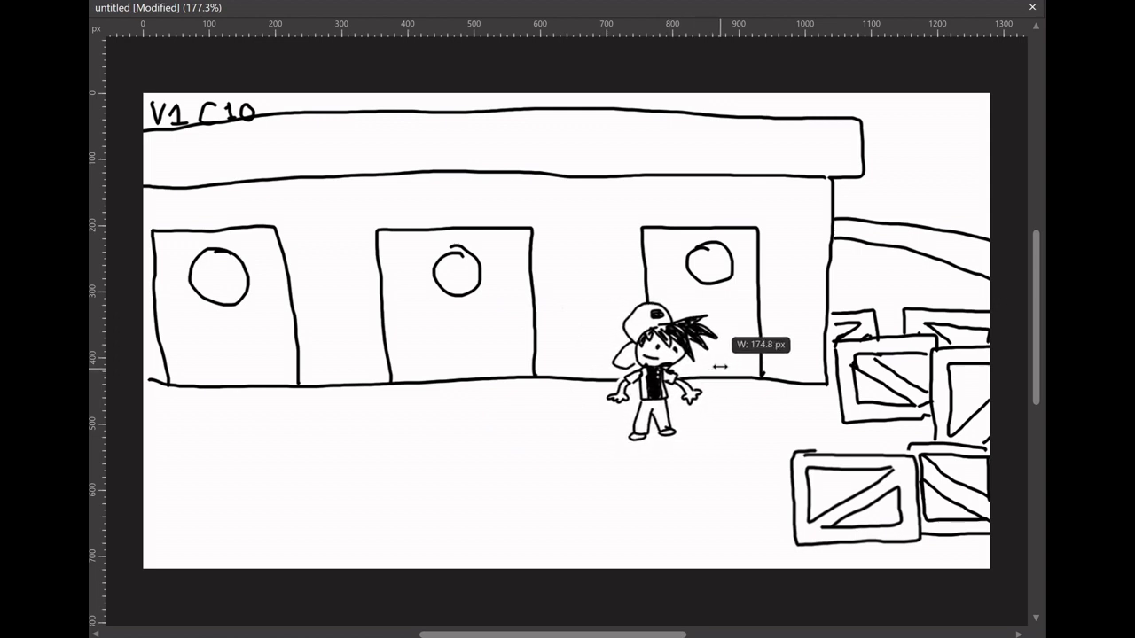
mouse_move(719, 366)
left_mouse_down()
mouse_move(491, 399)
mouse_move(418, 396)
left_mouse_up()
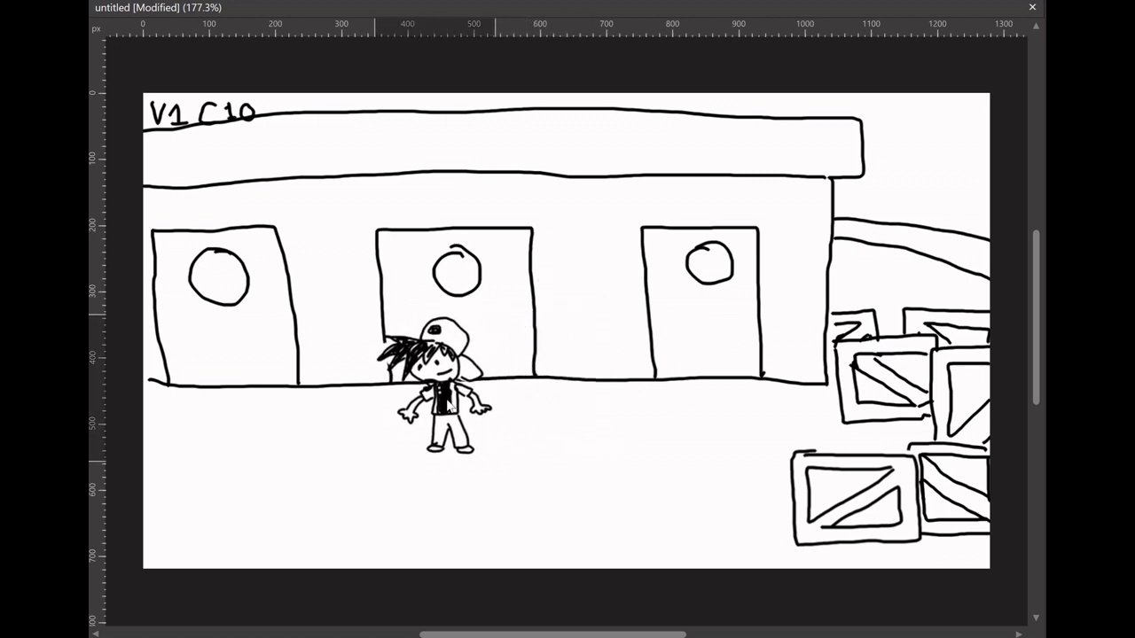
mouse_move(493, 399)
left_mouse_down()
mouse_move(435, 414)
mouse_move(456, 393)
left_mouse_up()
left_click_drag(803, 485, 793, 484)
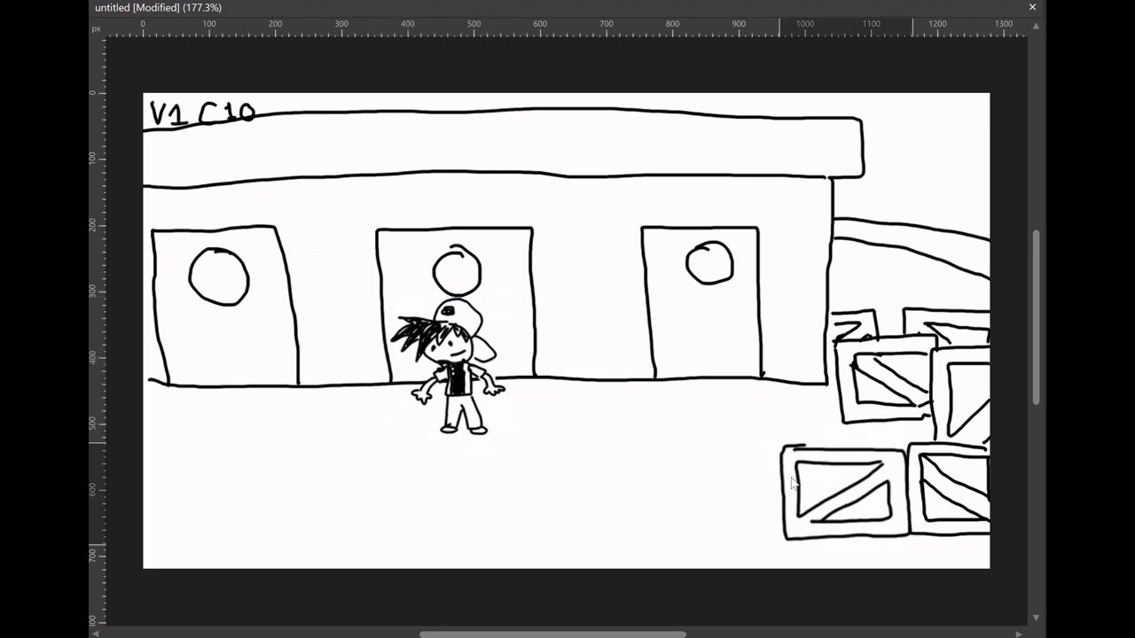
Flip the boy to face the other way and return him to the middle door
left_click(441, 385)
left_click_drag(391, 375, 675, 377)
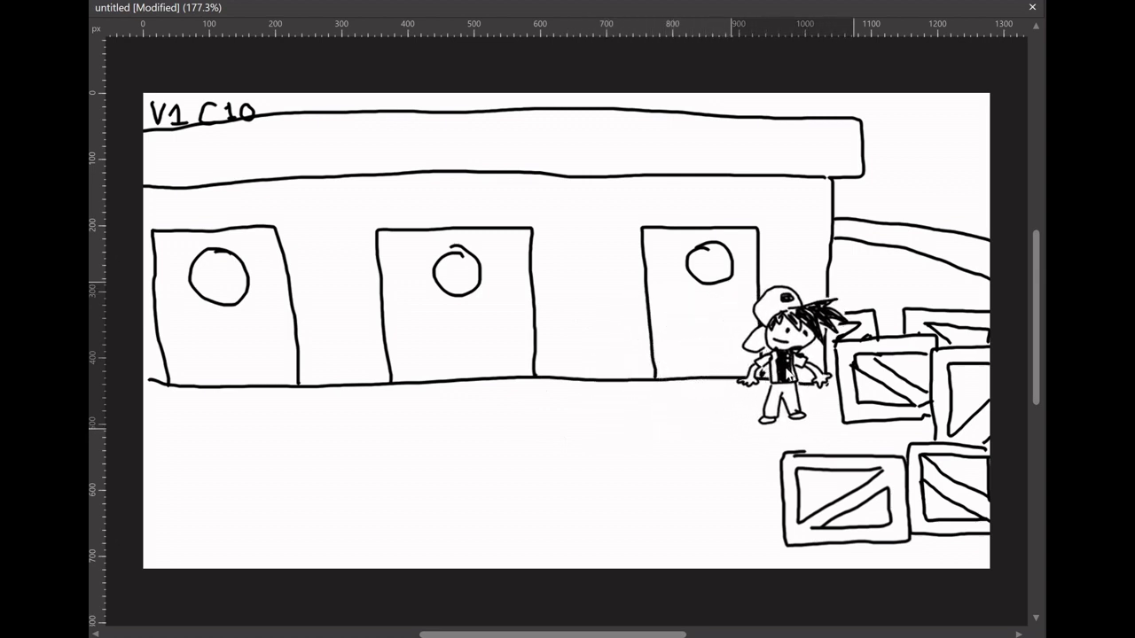
left_click_drag(676, 376, 792, 377)
left_click_drag(832, 493, 838, 499)
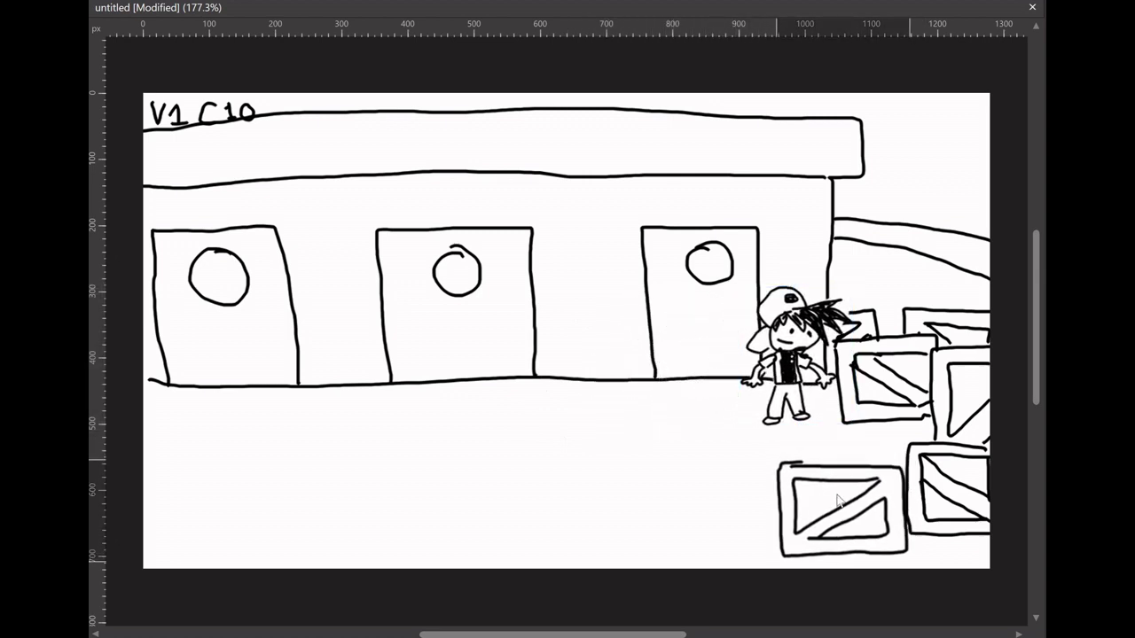
left_click(795, 364)
left_click_drag(795, 363, 521, 416)
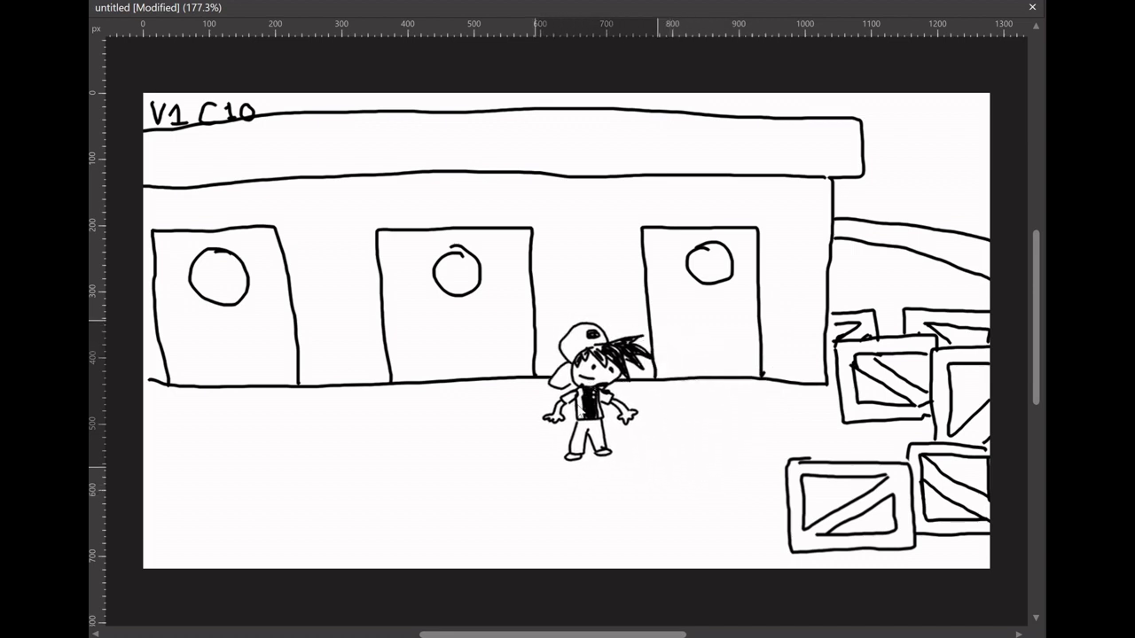
Bring in the striped-shirt figure tilted about -21°, and fine-tune the boy's position
mouse_move(126, 379)
left_mouse_down()
mouse_move(402, 382)
mouse_move(426, 347)
left_mouse_up()
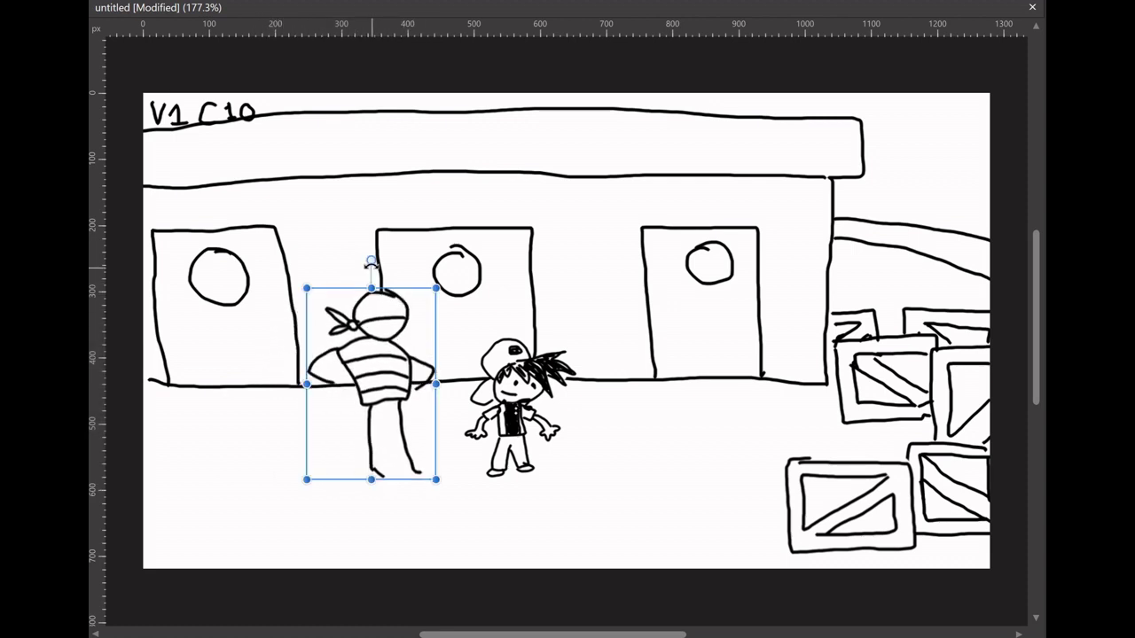
left_click_drag(371, 263, 411, 276)
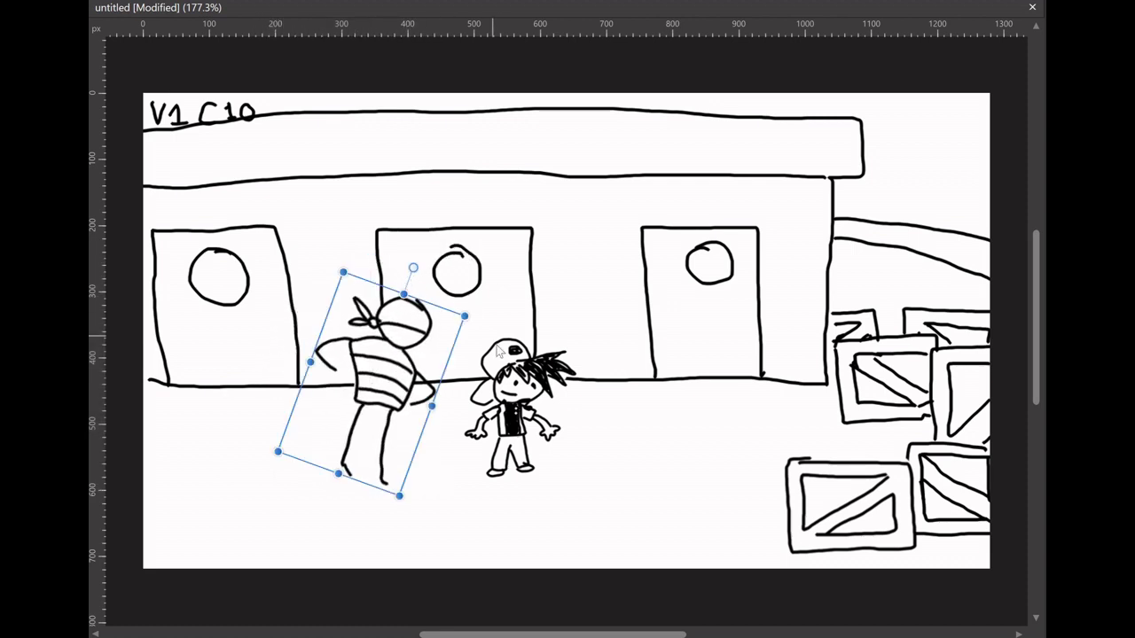
left_click(510, 403)
mouse_move(509, 404)
left_mouse_down()
mouse_move(498, 390)
mouse_move(509, 401)
left_mouse_up()
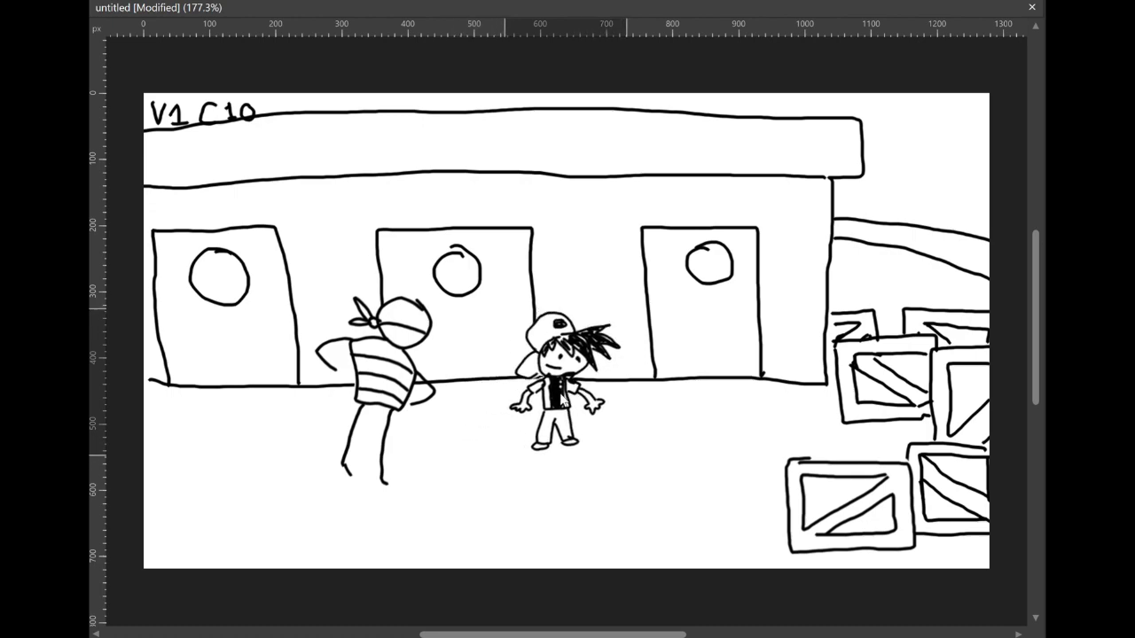
left_click_drag(517, 424, 552, 403)
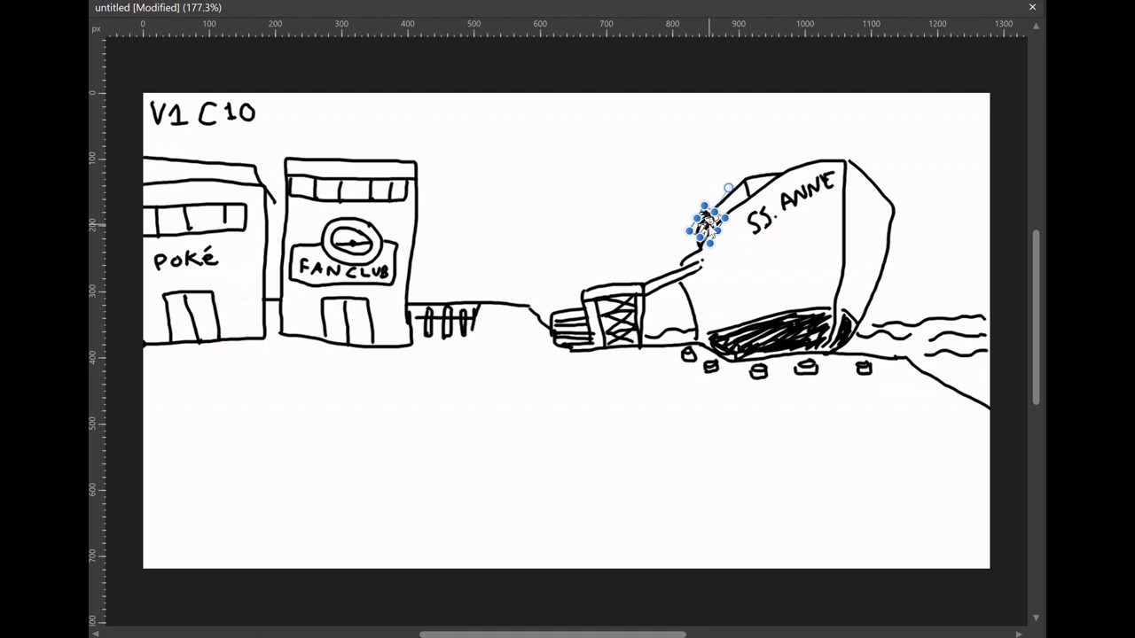
Move the small boy off the ship's bow, rotate him upright, and enlarge him
mouse_move(707, 226)
left_mouse_down()
mouse_move(679, 181)
mouse_move(651, 182)
mouse_move(643, 259)
mouse_move(608, 253)
mouse_move(578, 265)
mouse_move(562, 306)
mouse_move(537, 304)
mouse_move(523, 334)
mouse_move(495, 355)
left_mouse_up()
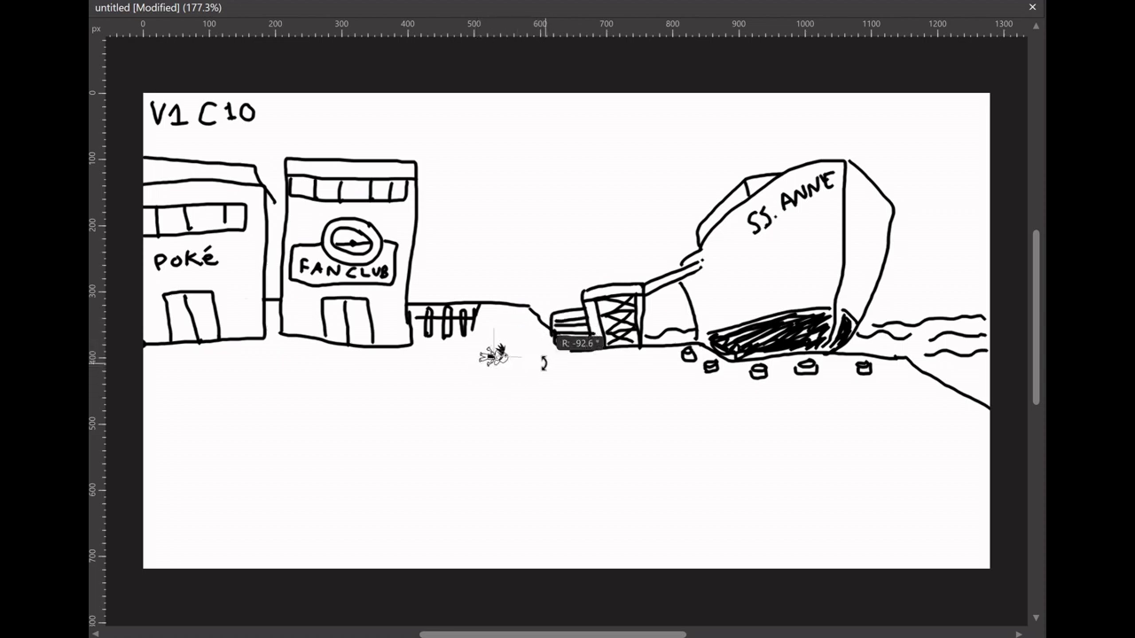
left_click_drag(543, 362, 522, 323)
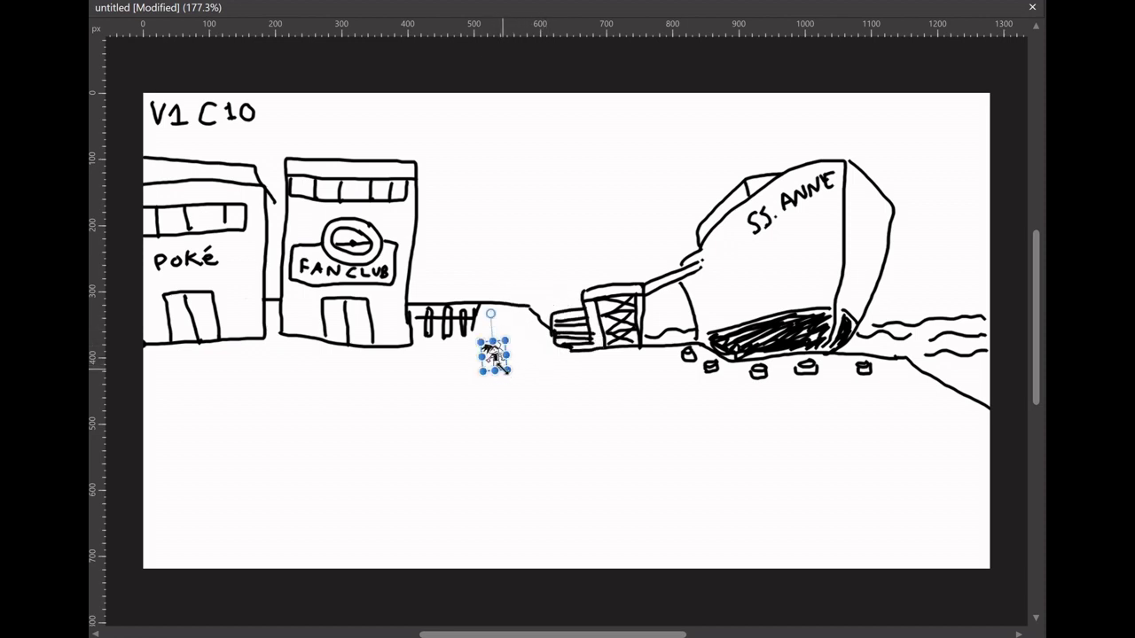
left_click_drag(514, 368, 584, 422)
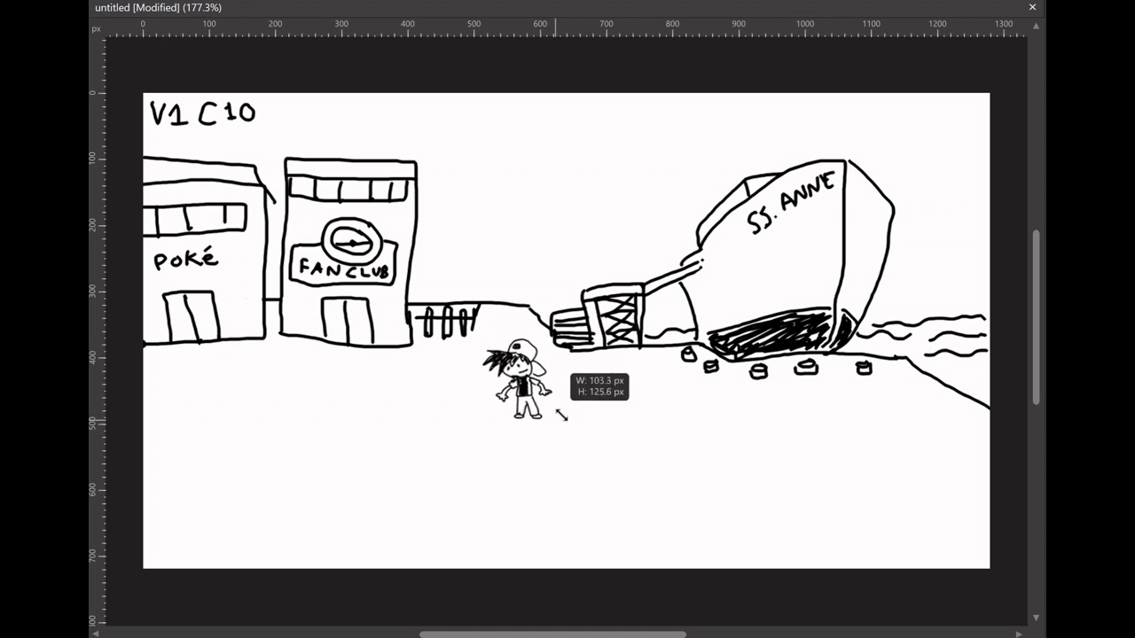
mouse_move(584, 422)
left_mouse_down()
mouse_move(602, 442)
mouse_move(556, 461)
mouse_move(540, 450)
mouse_move(529, 465)
left_mouse_up()
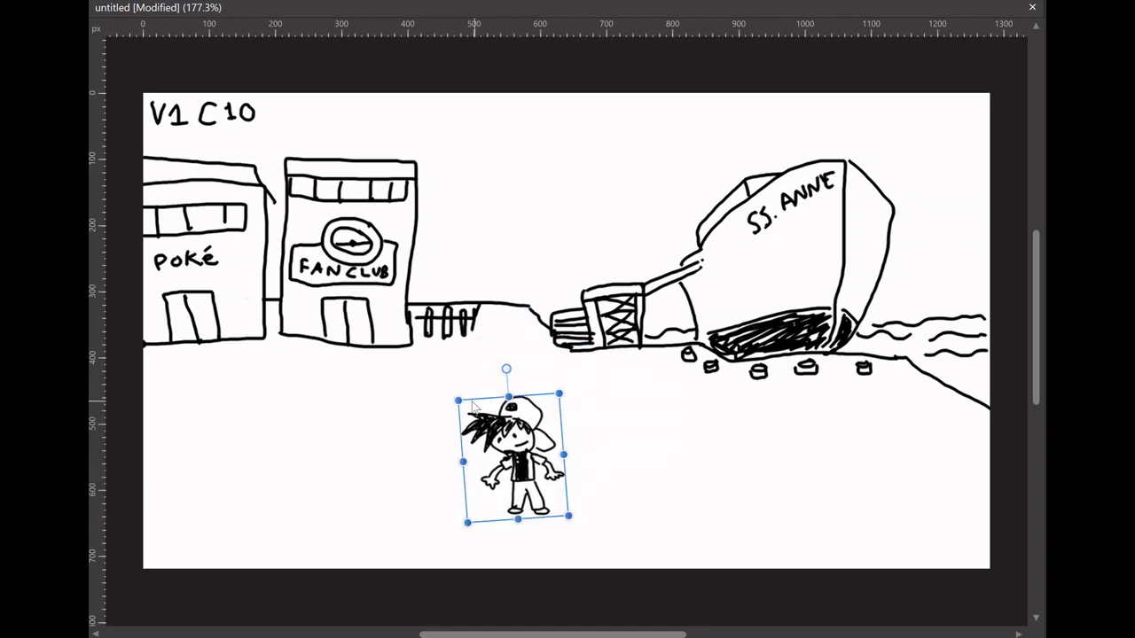
left_click_drag(471, 400, 460, 390)
Flip the boy to face the other way and nudge him into place
left_click_drag(454, 456, 680, 409)
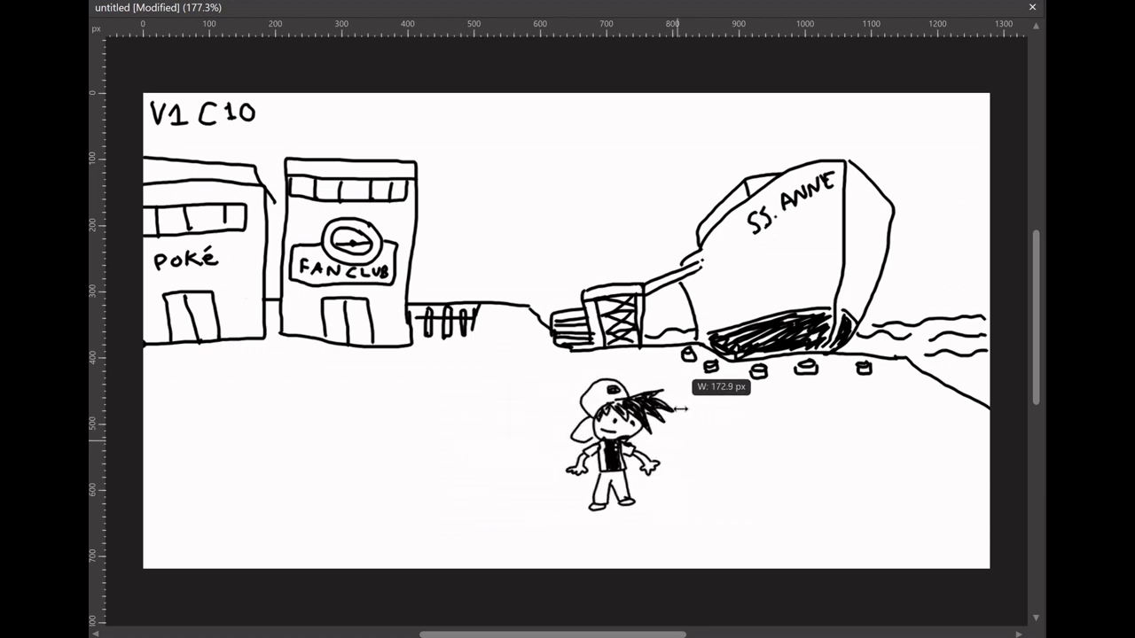
left_click_drag(680, 409, 669, 425)
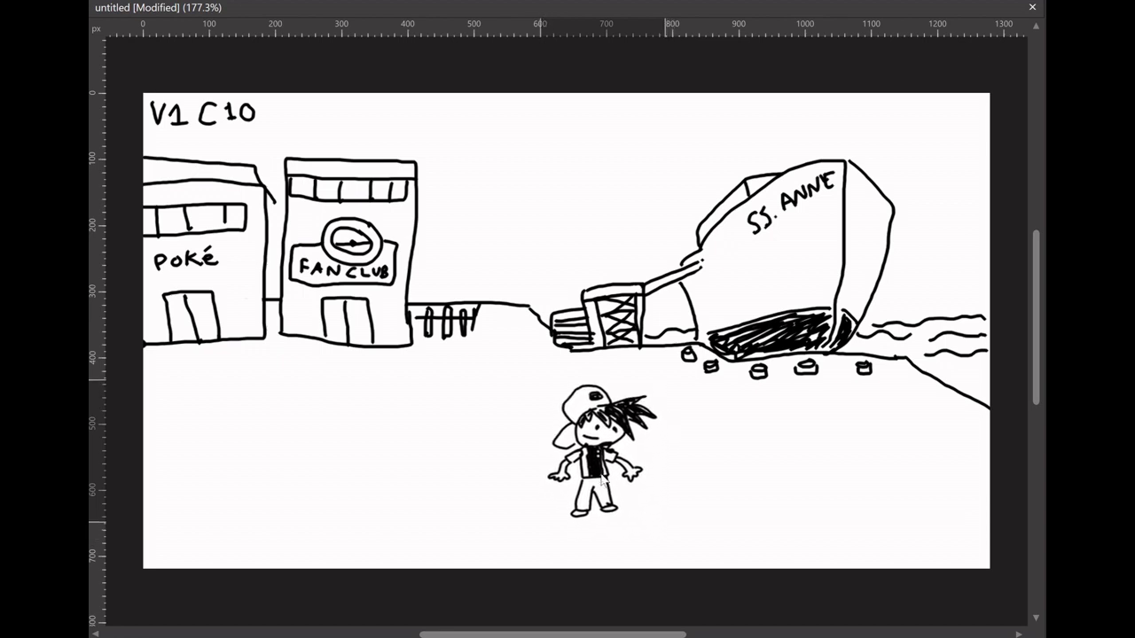
mouse_move(596, 487)
left_mouse_down()
mouse_move(602, 473)
mouse_move(585, 483)
left_mouse_up()
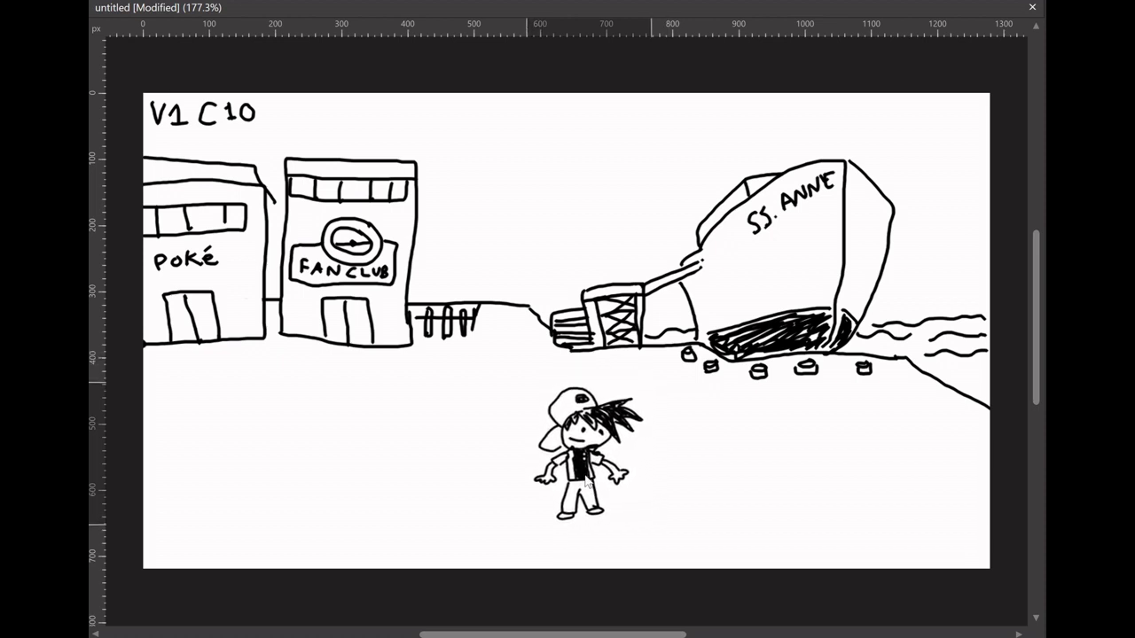
left_click_drag(586, 484, 601, 474)
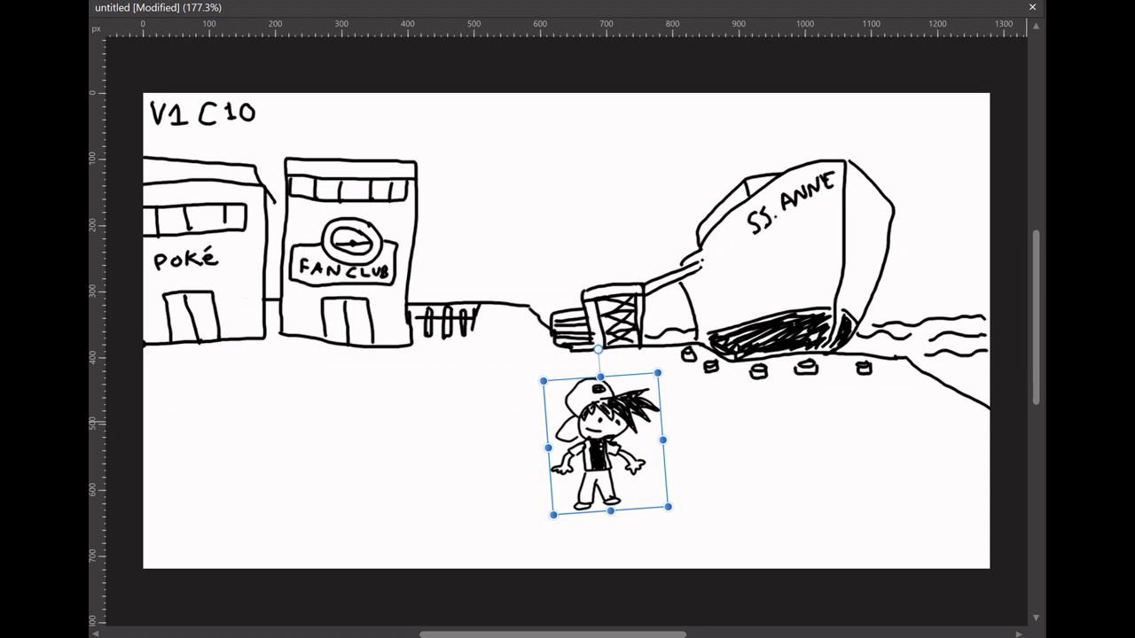
Bring the old man with a hat in from the left; flip the boy left and enlarge him
left_click(702, 368)
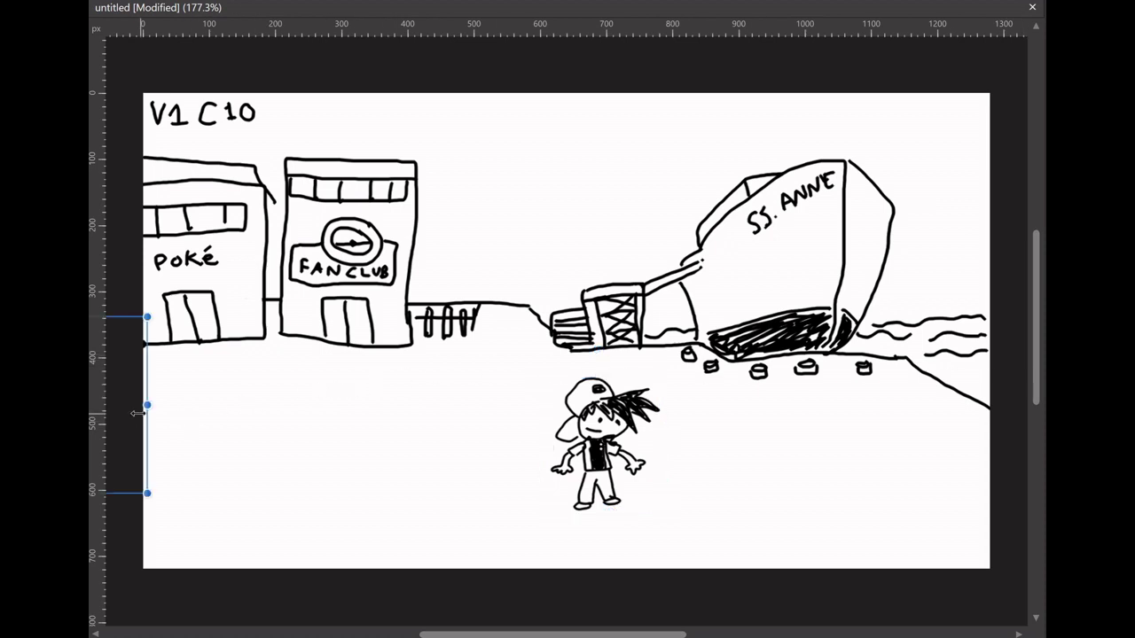
left_click_drag(131, 412, 211, 427)
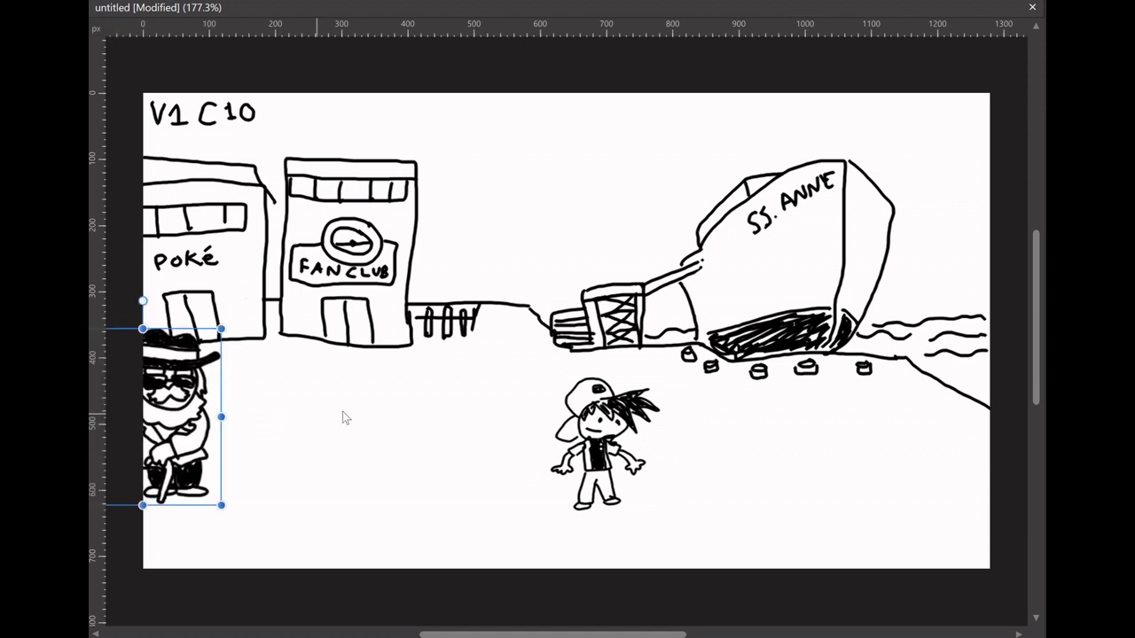
left_click(596, 430)
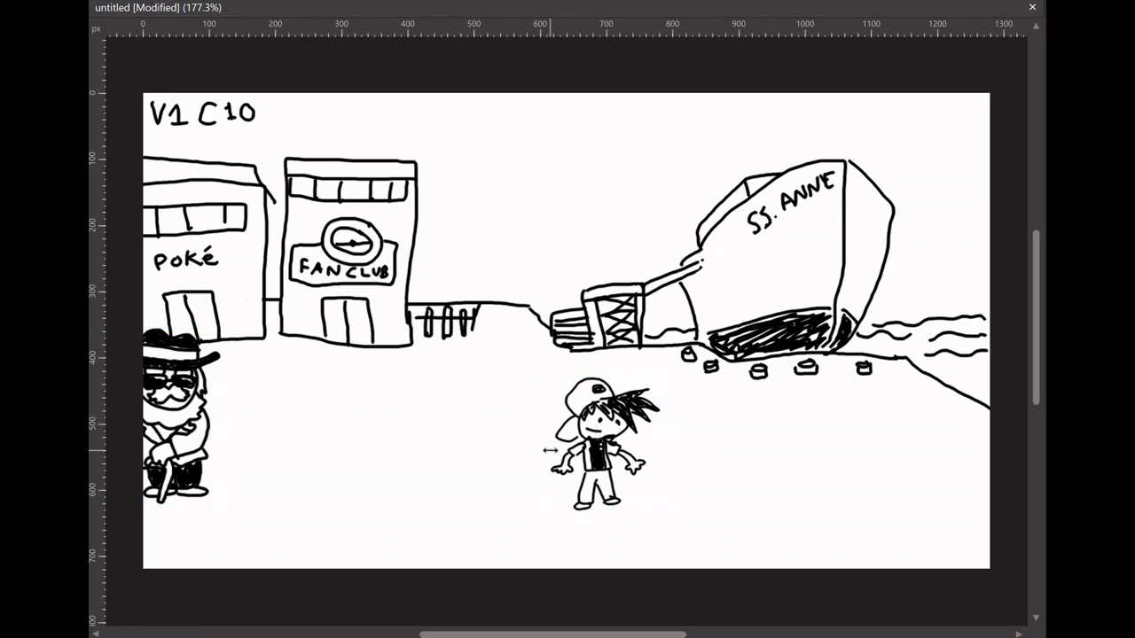
left_click_drag(546, 448, 779, 452)
left_click_drag(664, 374, 638, 366)
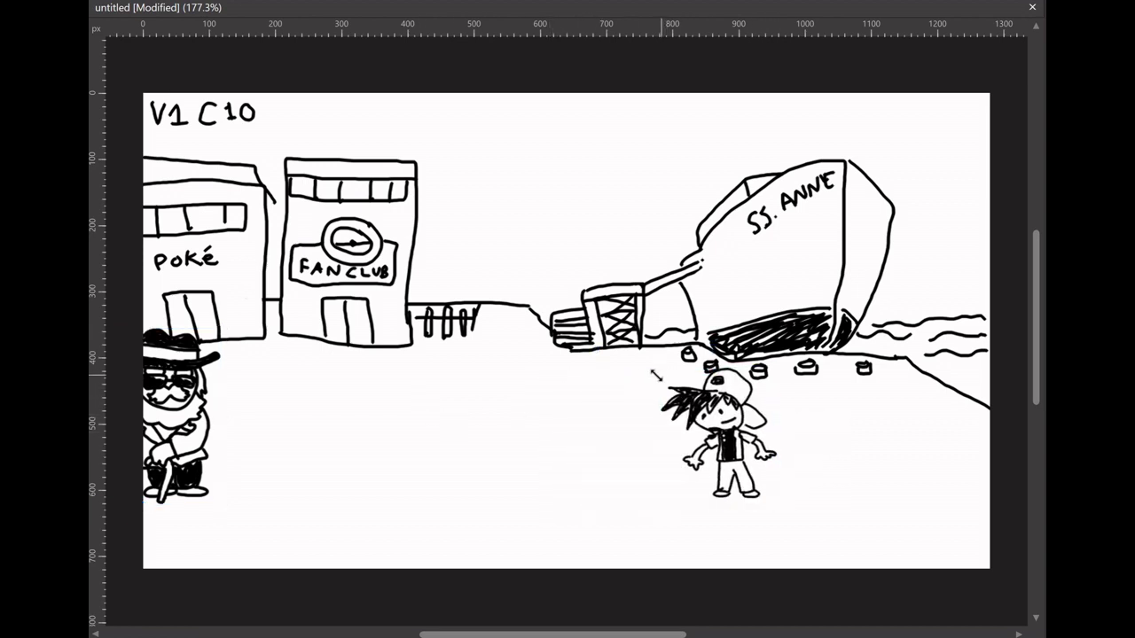
Enlarge the old man and boy slightly, and move the old man beside the boy
left_click_drag(177, 464, 177, 447)
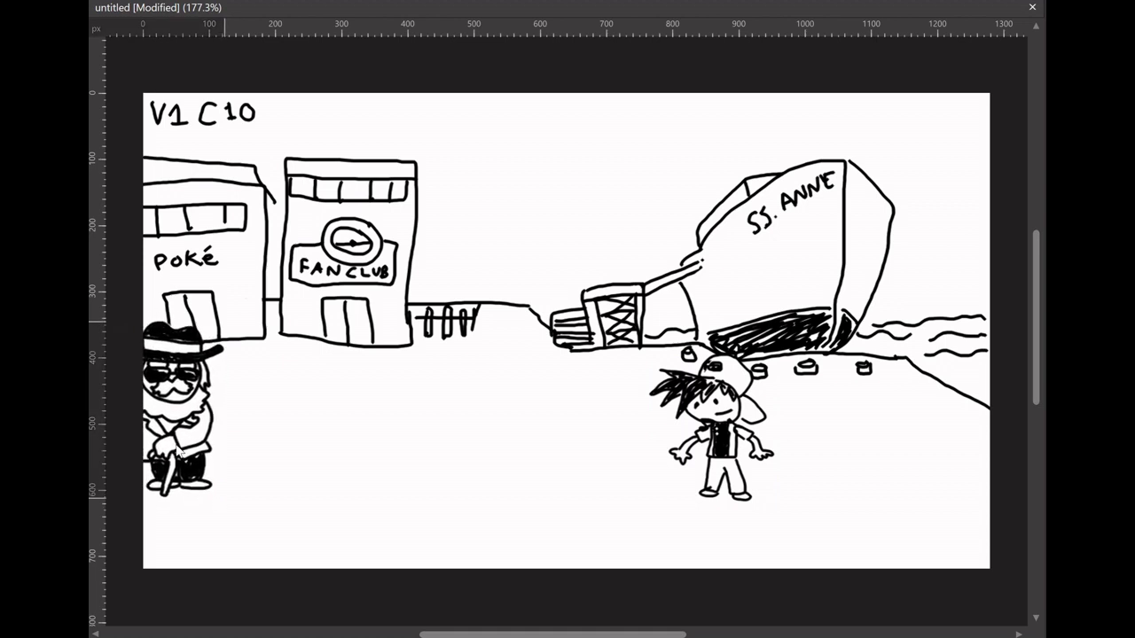
left_click_drag(177, 448, 183, 451)
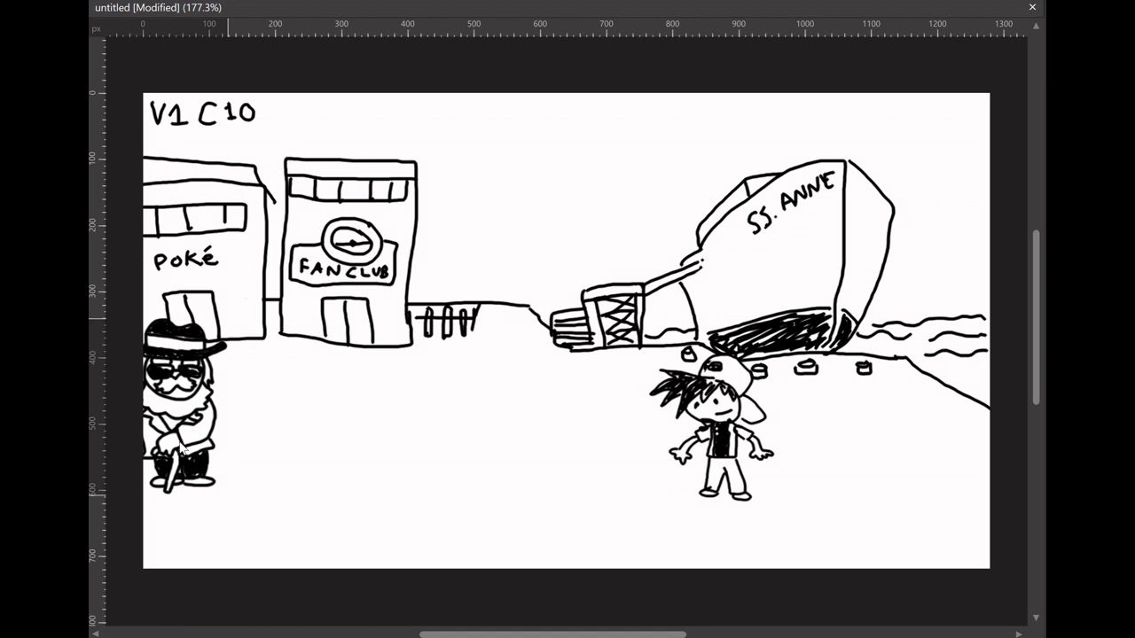
left_click_drag(180, 447, 192, 439)
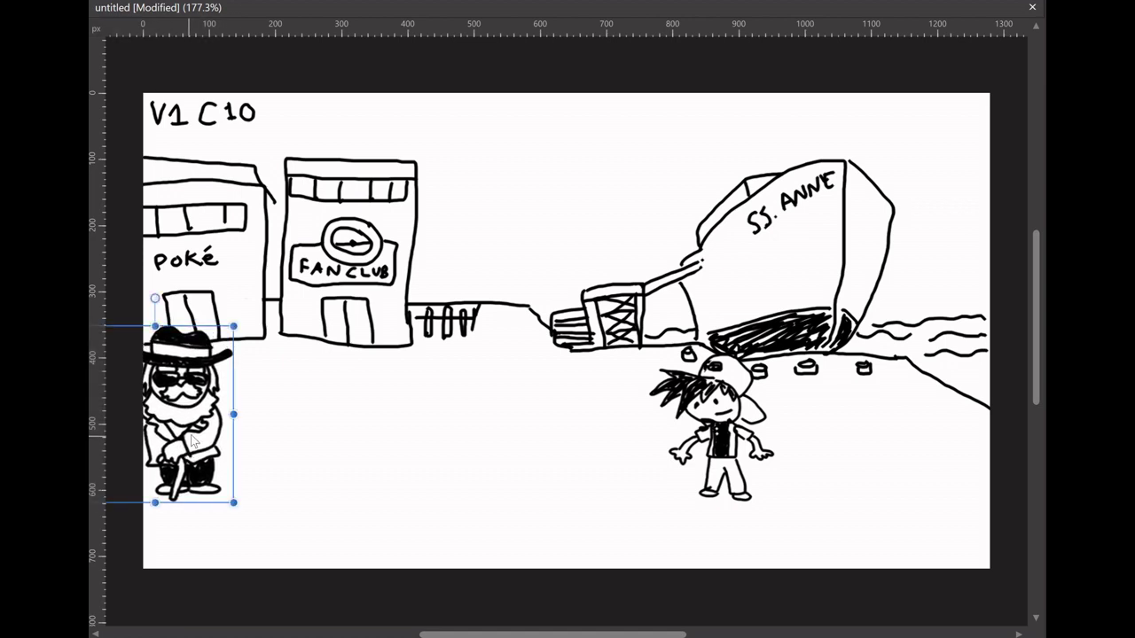
left_click_drag(717, 437, 716, 451)
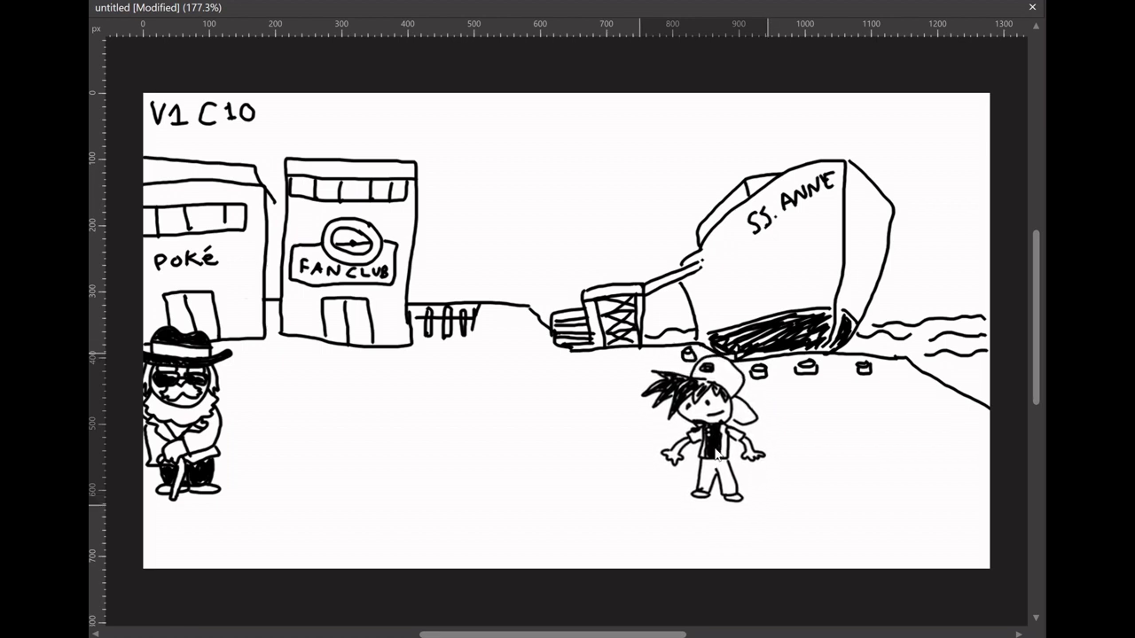
left_click_drag(716, 450, 659, 448)
left_click_drag(190, 435, 585, 440)
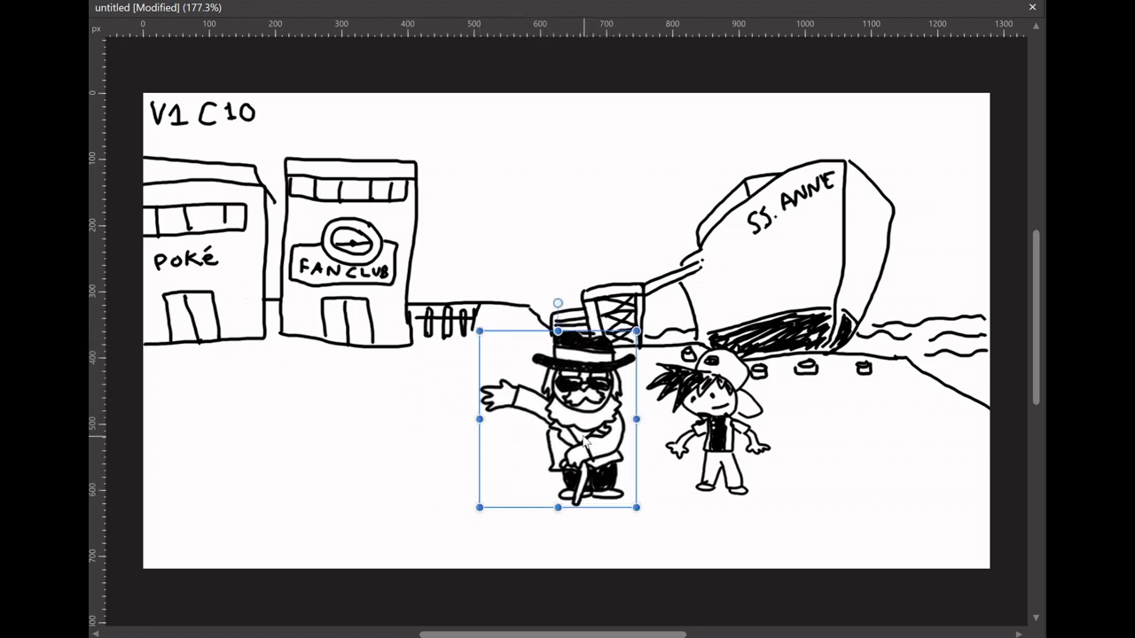
Shift the boy about 58 px right and the old man toward him
left_click(710, 398)
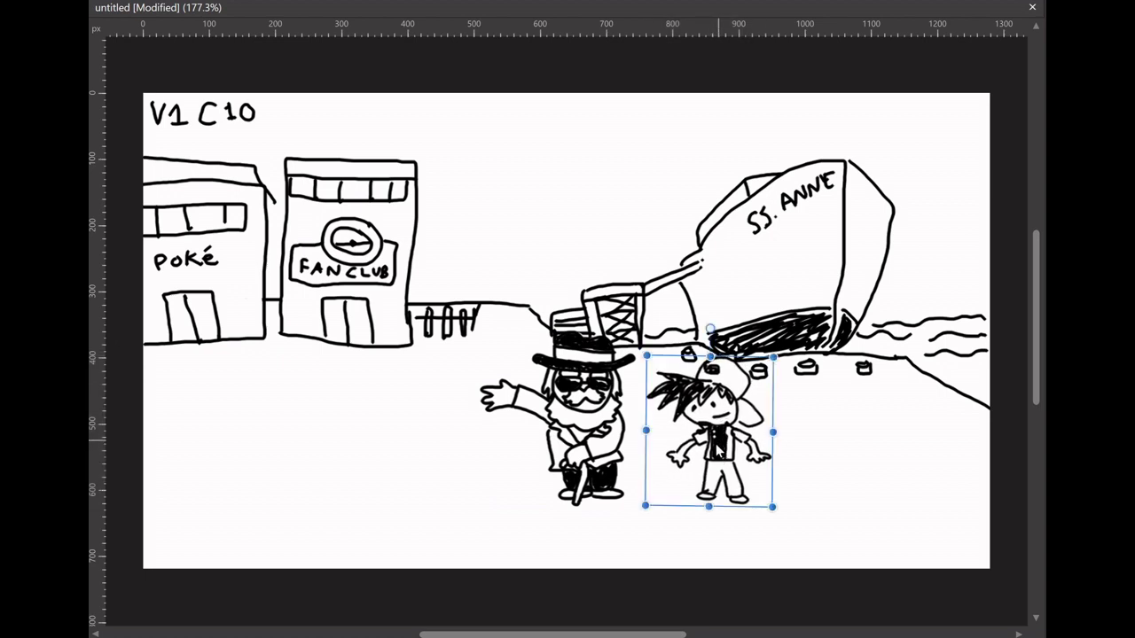
left_click_drag(719, 452, 771, 454)
left_click(588, 442)
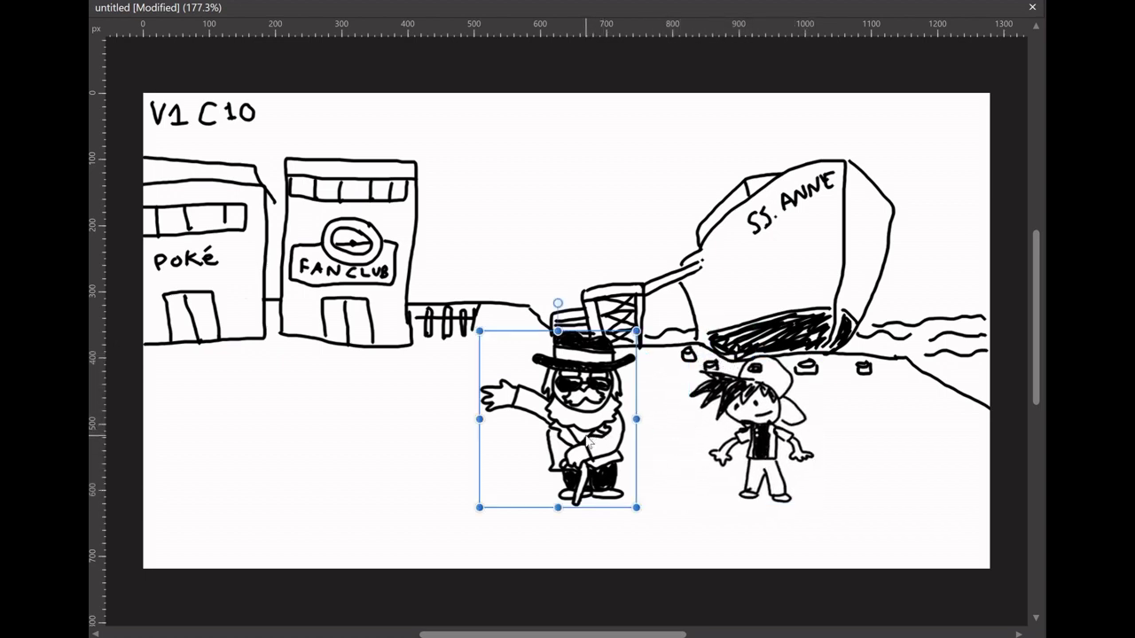
mouse_move(588, 441)
left_mouse_down()
mouse_move(644, 441)
mouse_move(607, 449)
mouse_move(634, 452)
mouse_move(622, 436)
mouse_move(587, 431)
left_mouse_up()
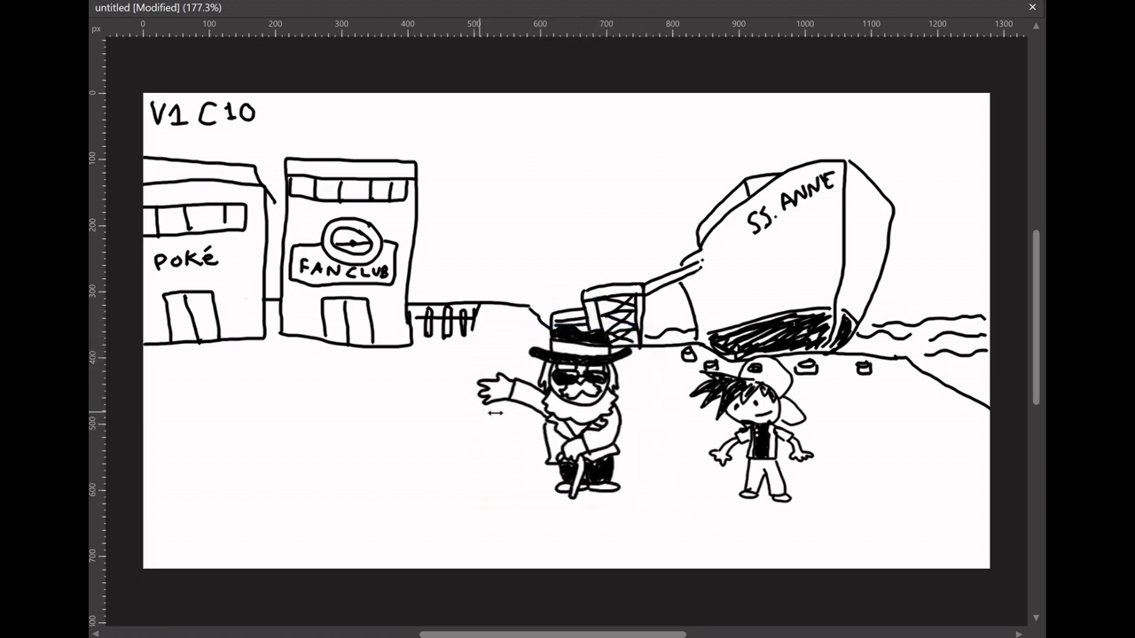
Flip the old man to face the boy, widen him, and move the boy slightly right
left_click_drag(494, 412, 617, 419)
left_click_drag(689, 416, 691, 413)
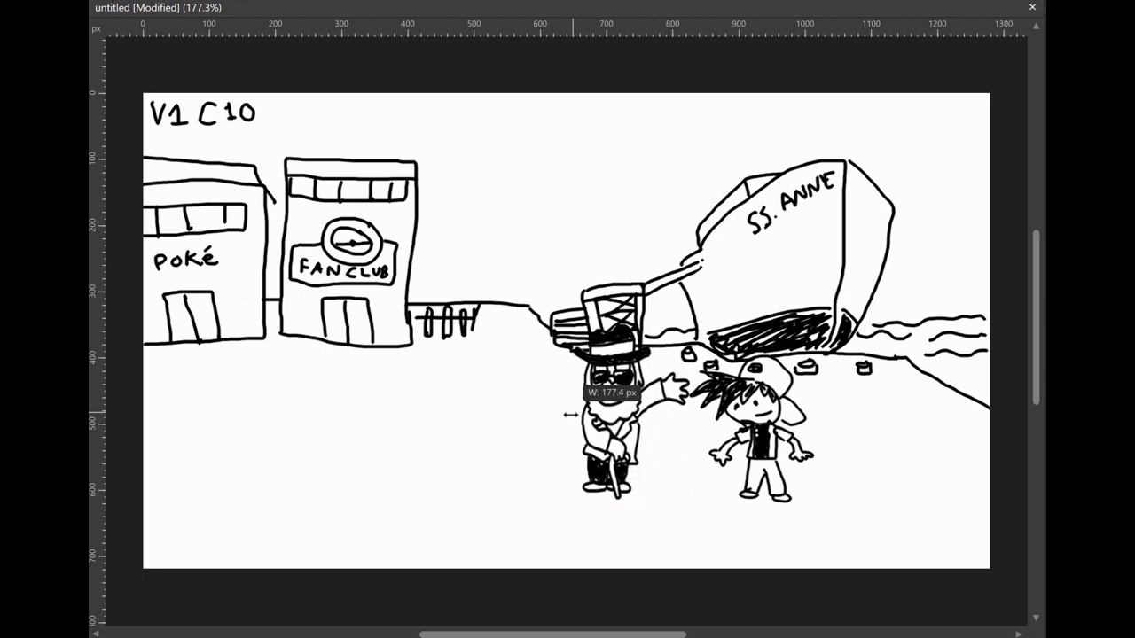
left_click_drag(570, 414, 541, 412)
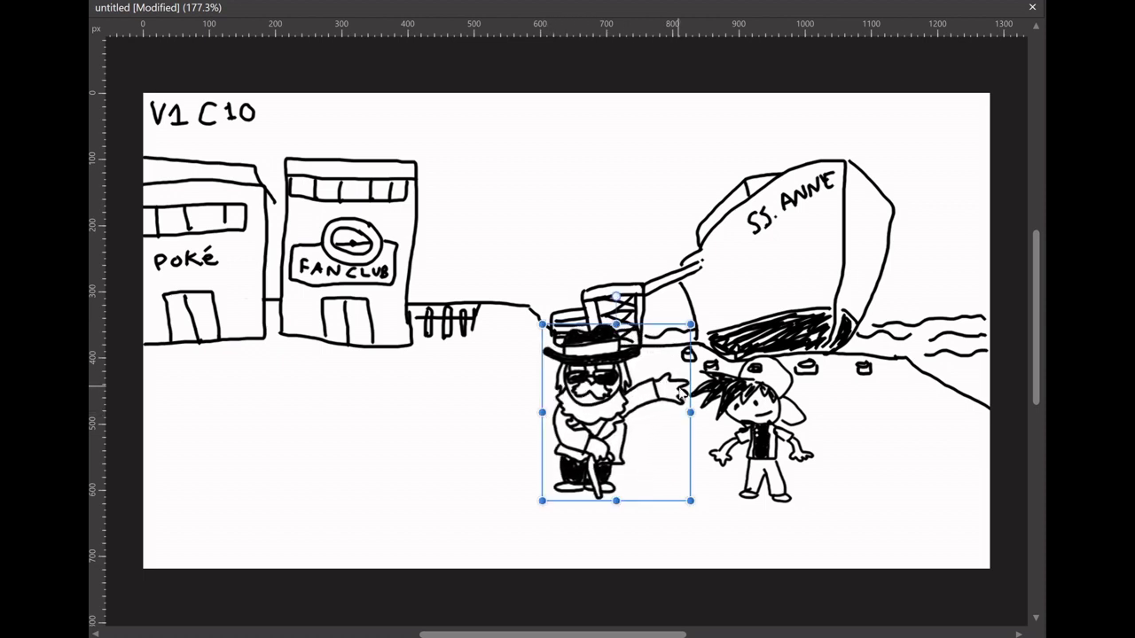
left_click_drag(679, 408, 714, 388)
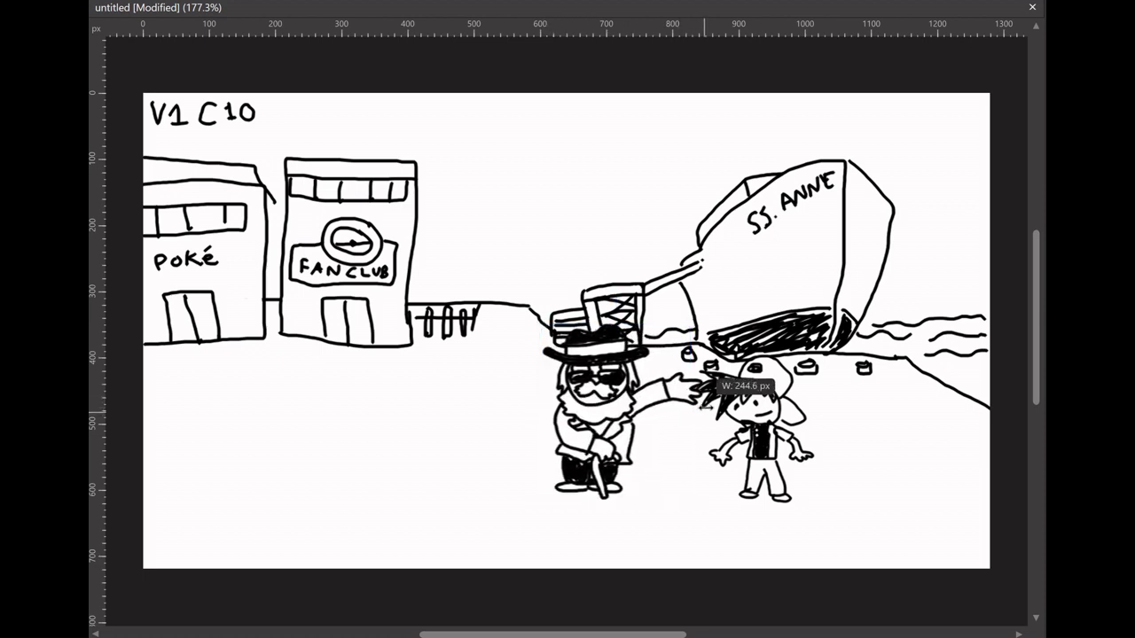
left_click_drag(614, 428, 640, 441)
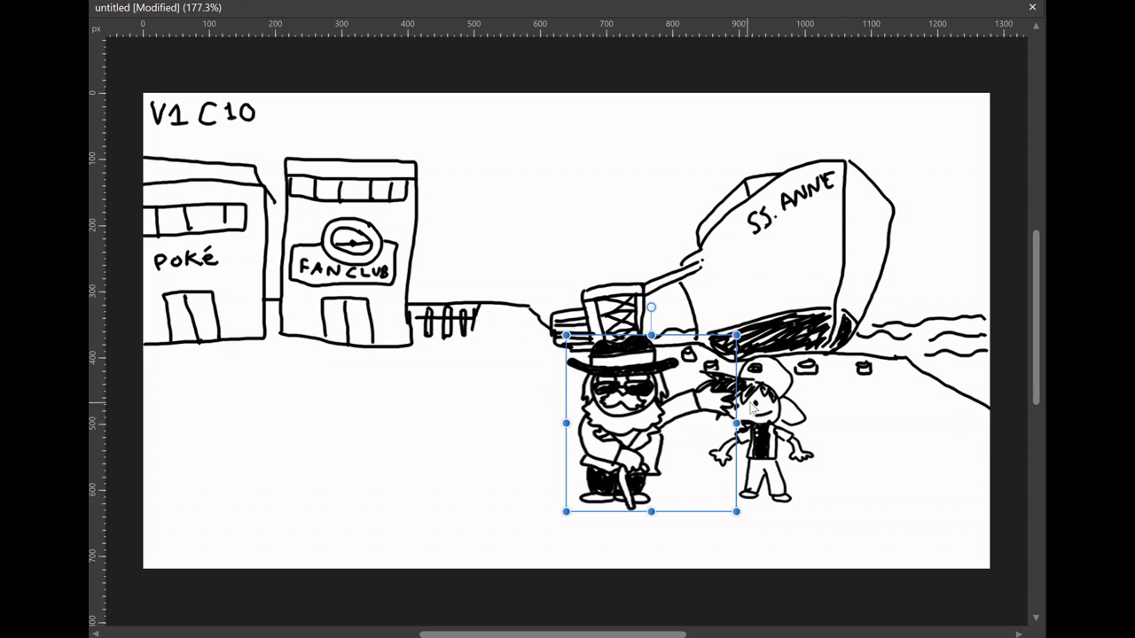
left_click_drag(751, 407, 787, 412)
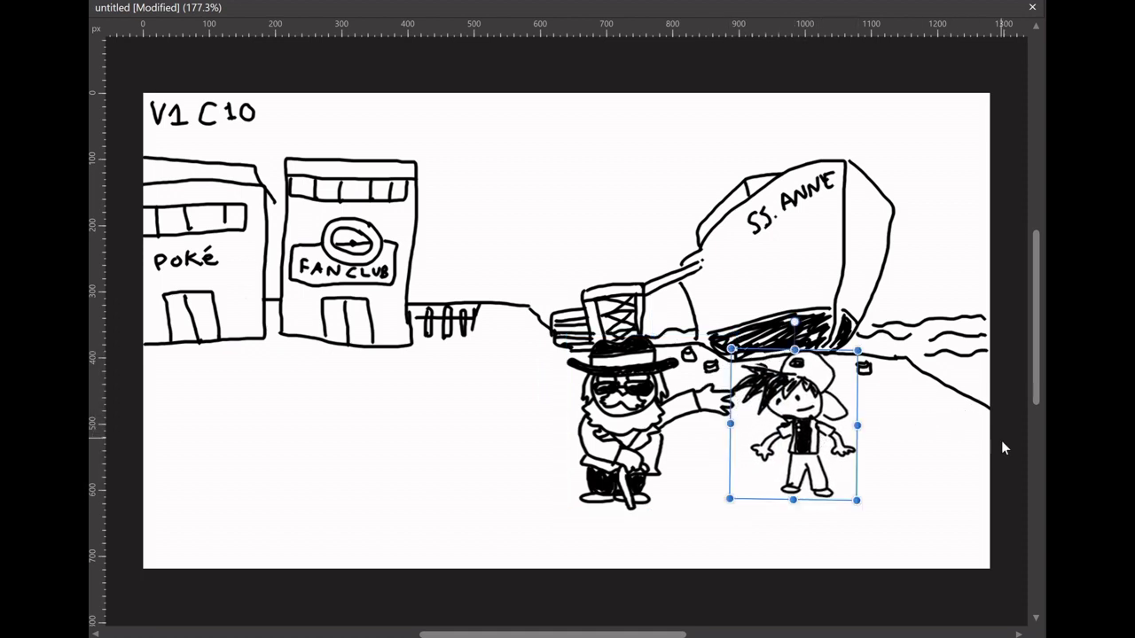
Tilt the old man toward the boy, then undo back to his outstretched-hand pose
left_click(636, 346)
left_click_drag(650, 307, 685, 327)
left_click_drag(609, 433, 681, 451)
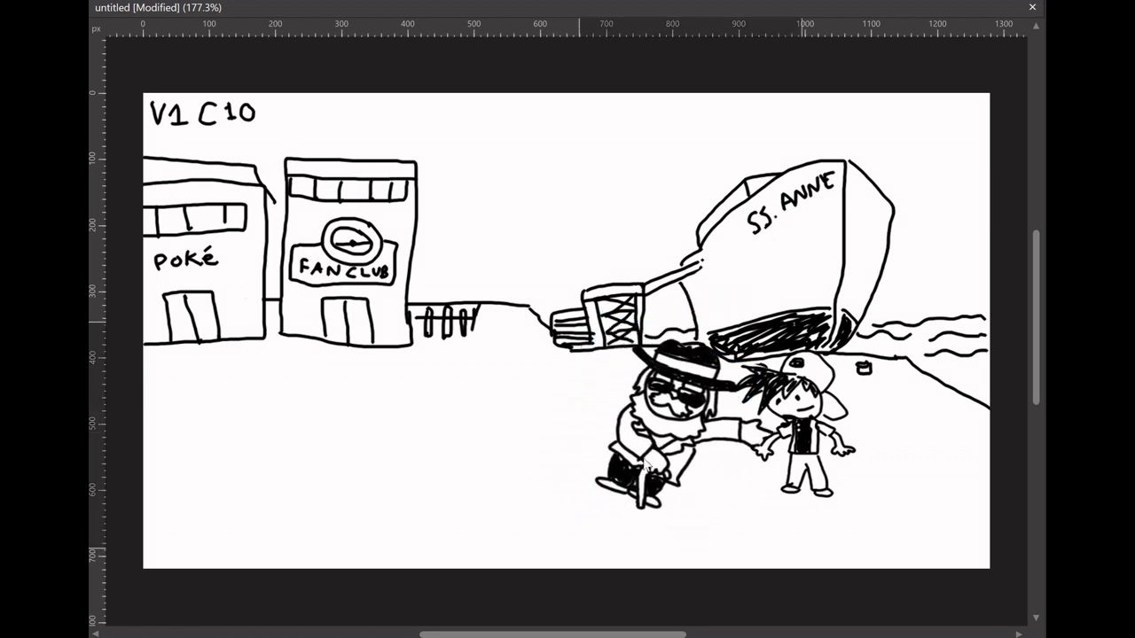
key("ctrl+z")
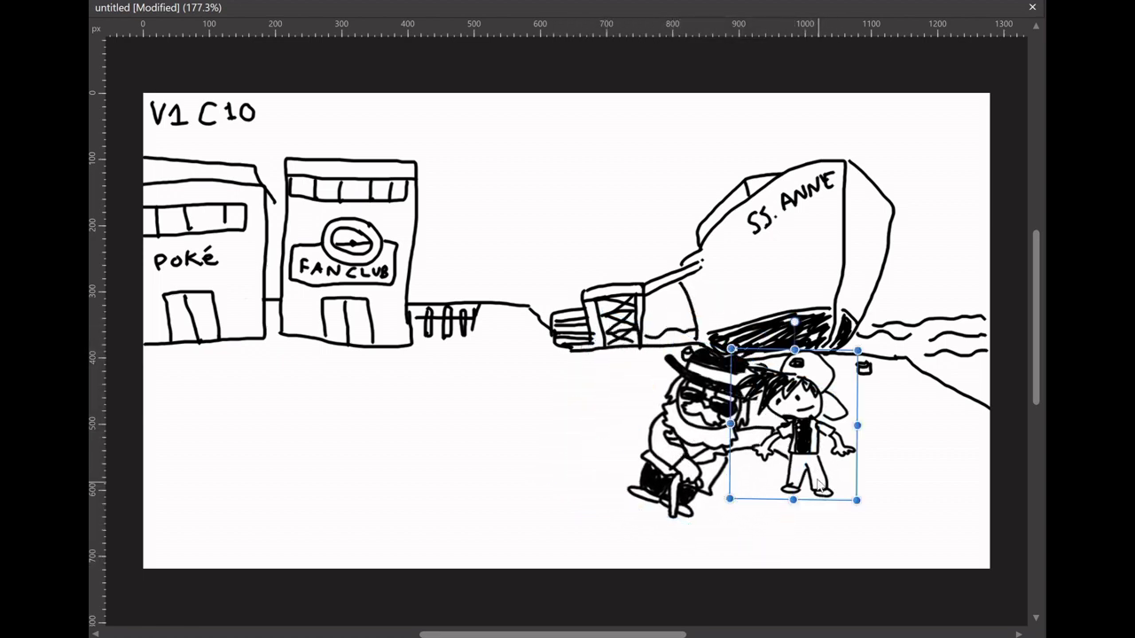
key("ctrl+z")
key("ctrl+z")
key("ctrl+z")
key("ctrl+shift+z")
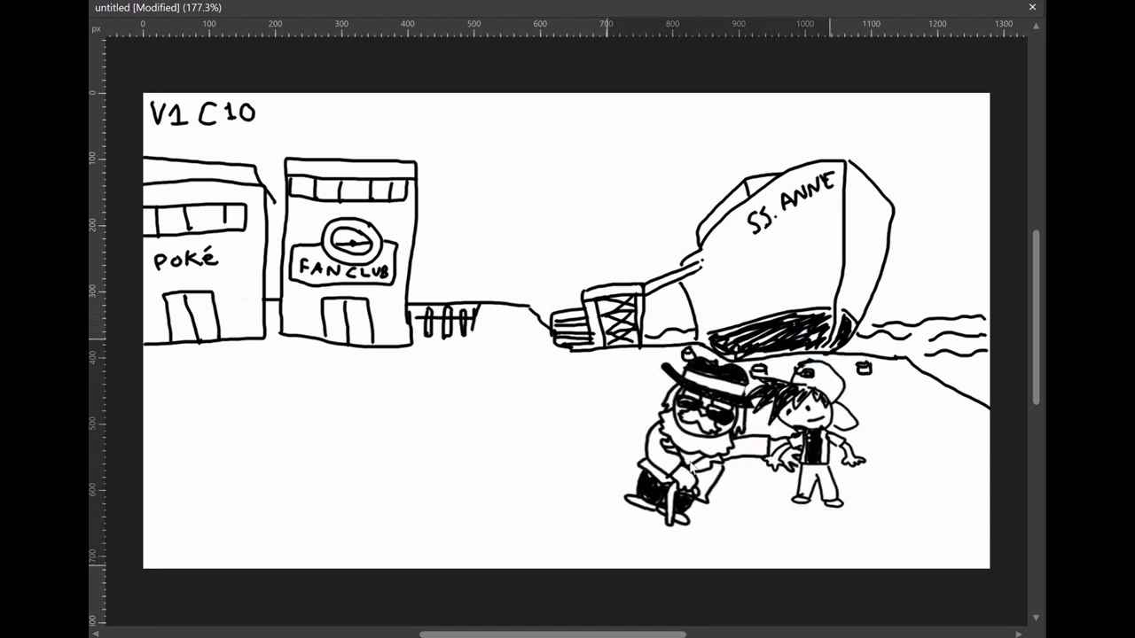
key("ctrl+shift+z")
key("ctrl+shift+z")
key("ctrl+shift+z")
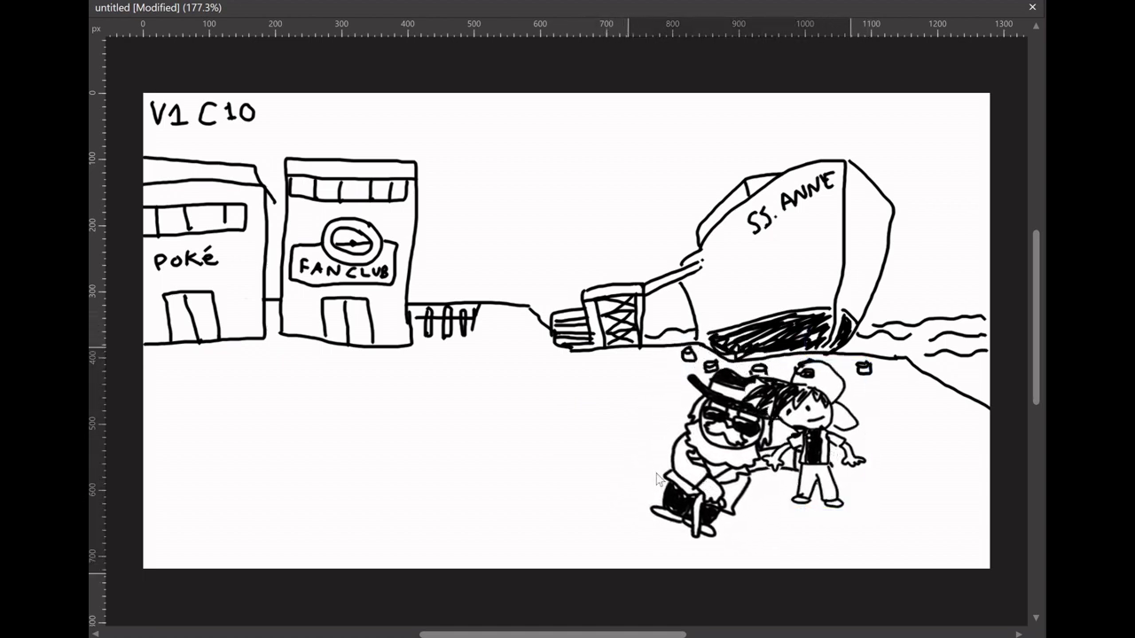
key("ctrl+z")
key("ctrl+z")
key("ctrl+z")
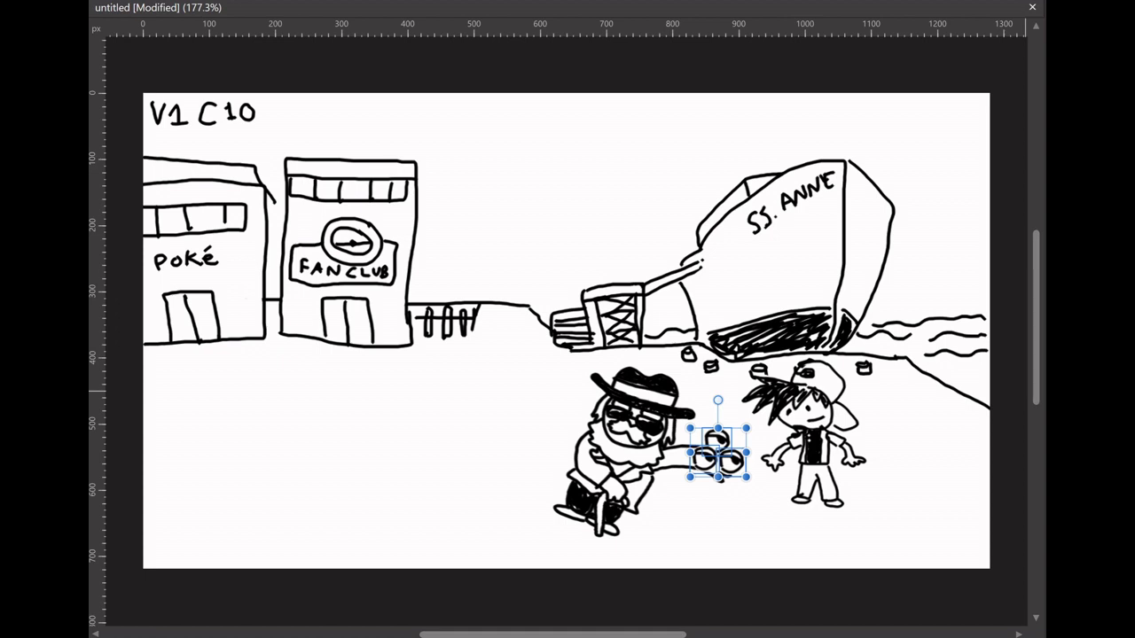
Set the Poké Balls under the old man's hand, enlarge the Pokémon, and rotate the old man upright
left_click_drag(717, 476, 737, 523)
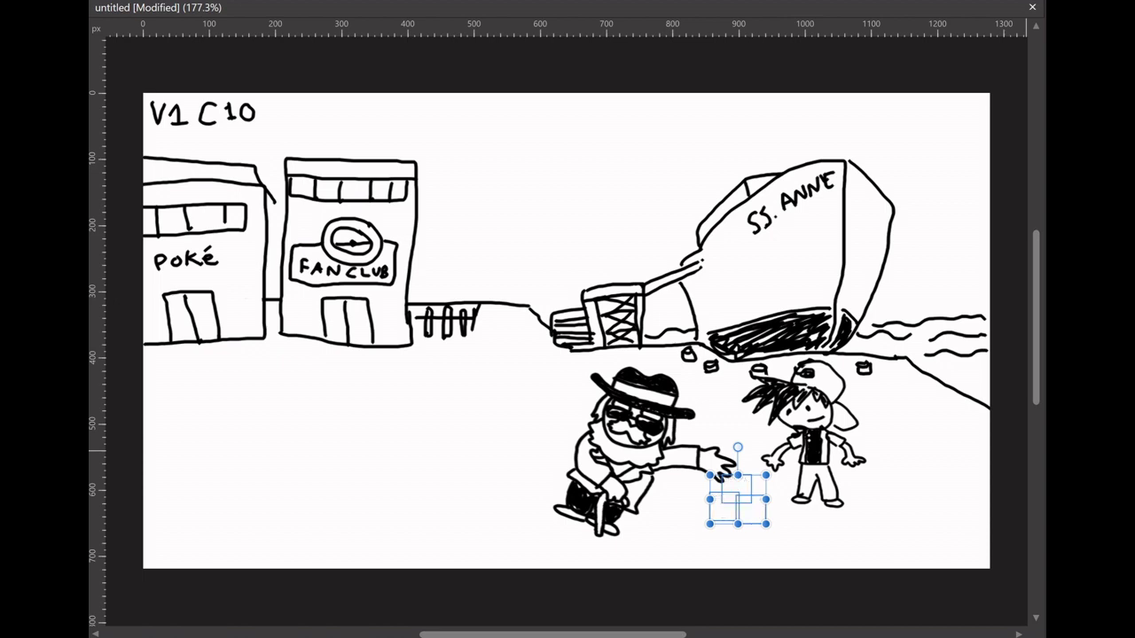
left_click_drag(709, 475, 671, 412)
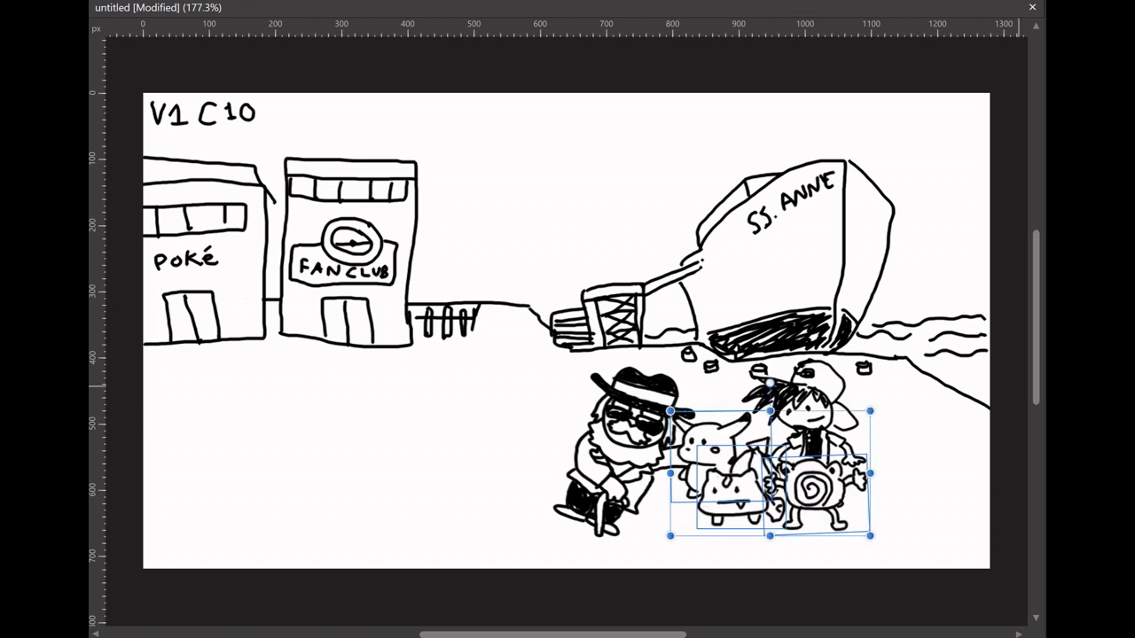
left_click(666, 428)
mouse_move(688, 354)
left_mouse_down()
mouse_move(632, 449)
mouse_move(577, 446)
mouse_move(520, 384)
left_mouse_up()
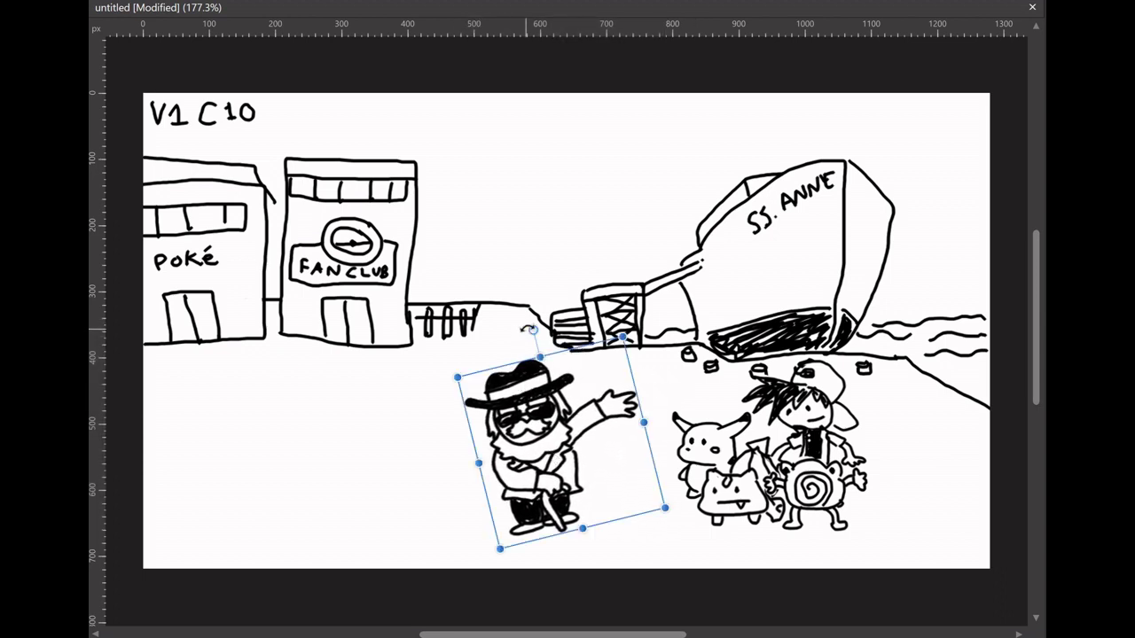
mouse_move(528, 329)
left_mouse_down()
mouse_move(585, 319)
mouse_move(606, 349)
mouse_move(560, 352)
left_mouse_up()
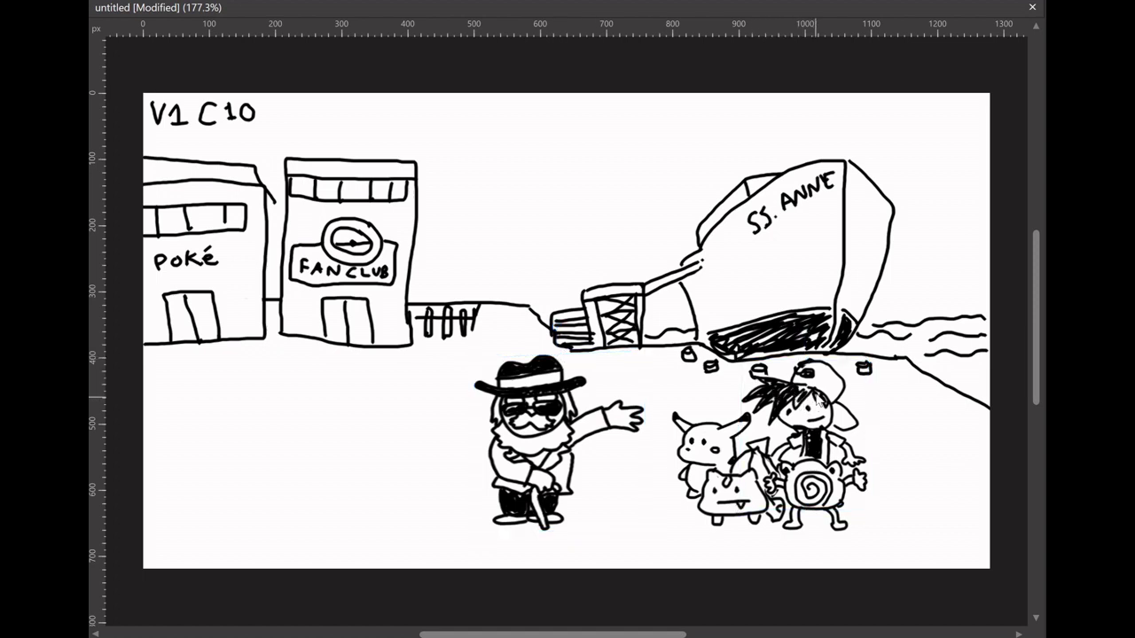
left_click_drag(803, 407, 805, 391)
mouse_move(543, 416)
left_mouse_down()
mouse_move(550, 457)
mouse_move(565, 457)
mouse_move(505, 428)
left_mouse_up()
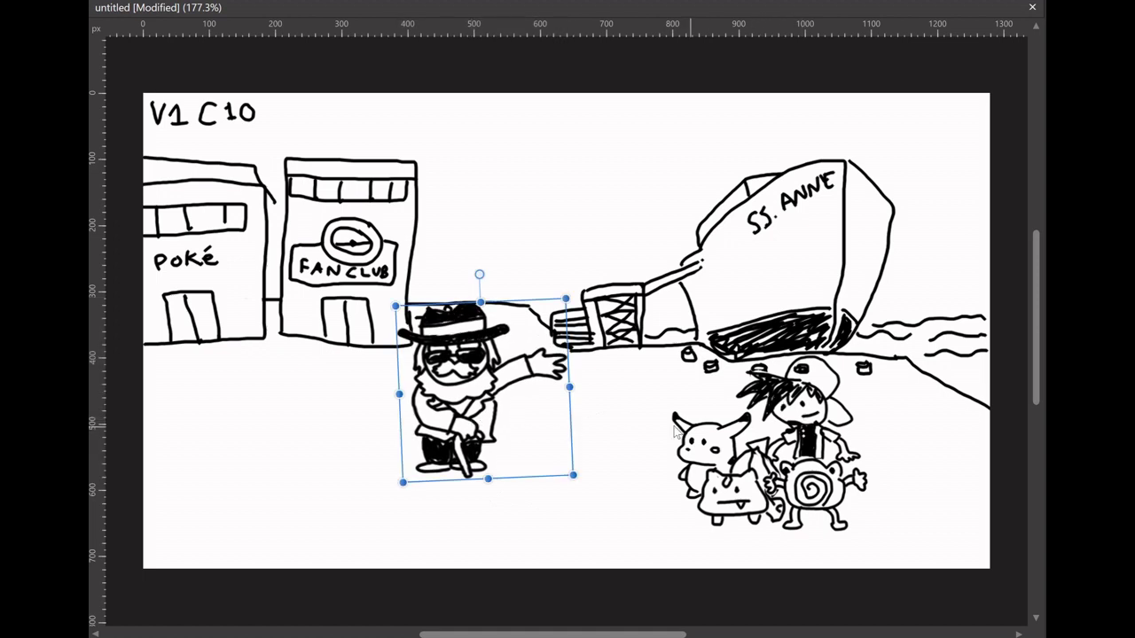
Shrink the old man to background size and place him at the Fan Club door
key("shift+Left")
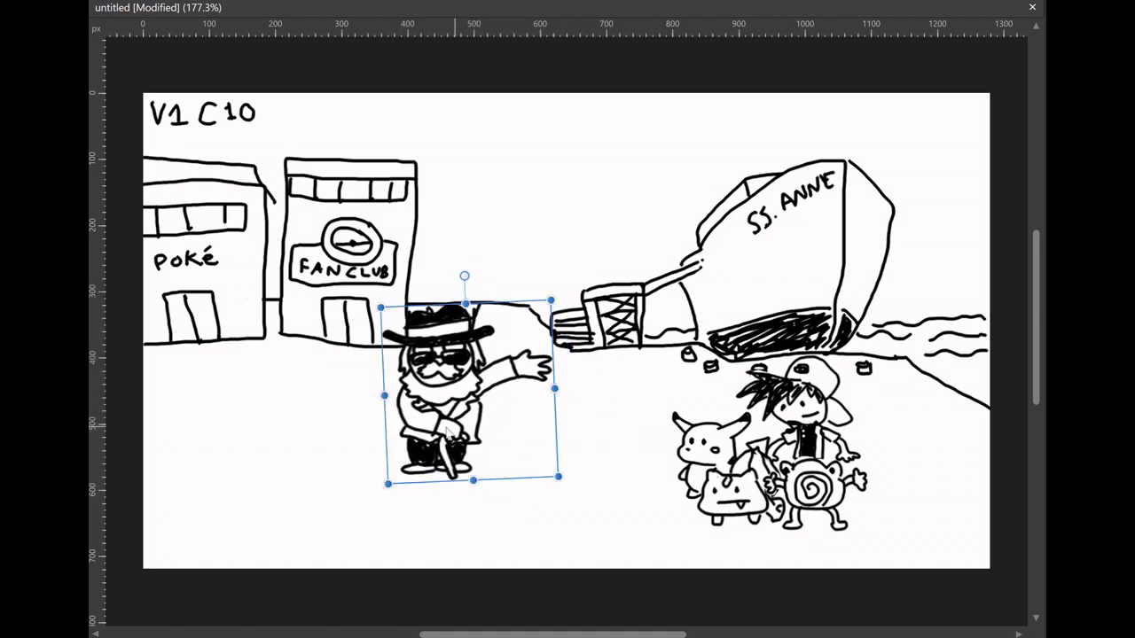
key("shift+Left")
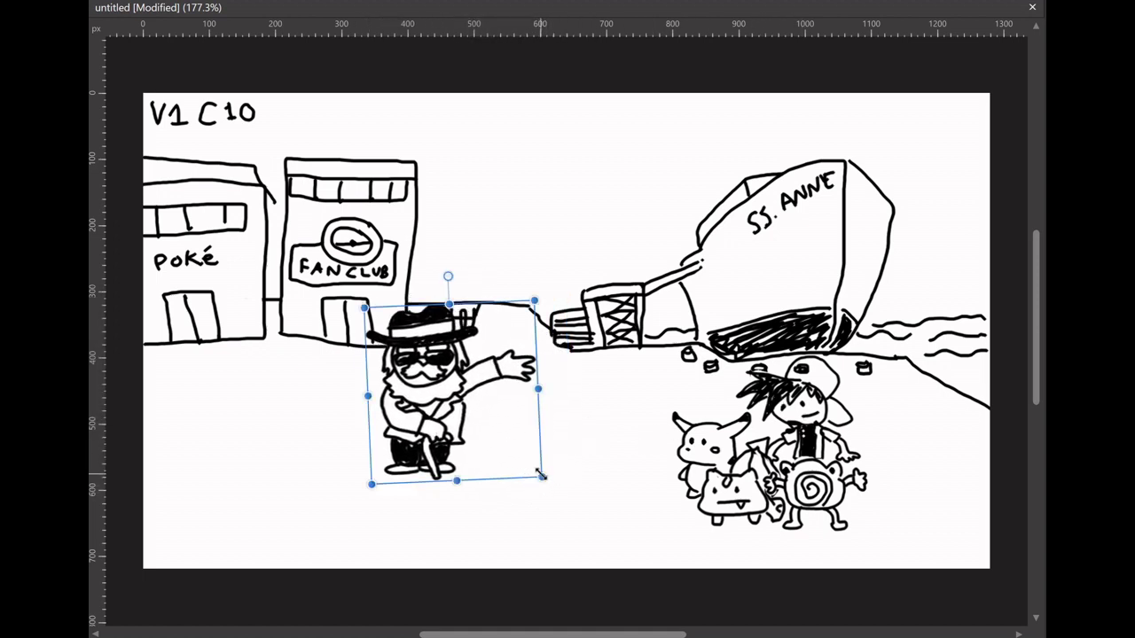
left_click_drag(540, 476, 436, 378)
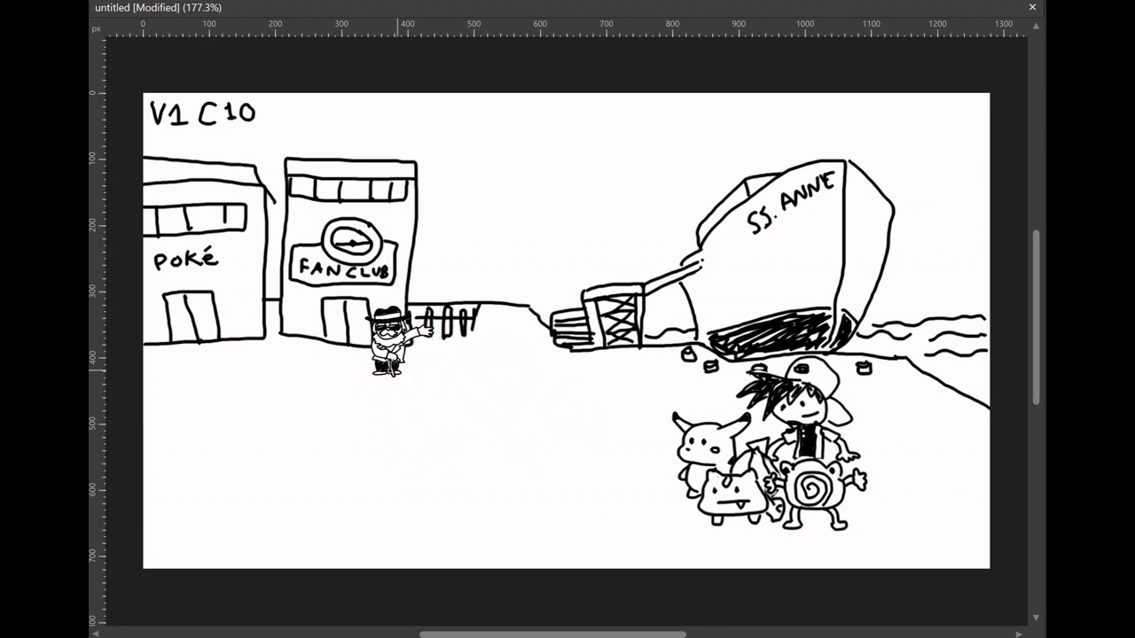
left_click_drag(365, 363, 383, 339)
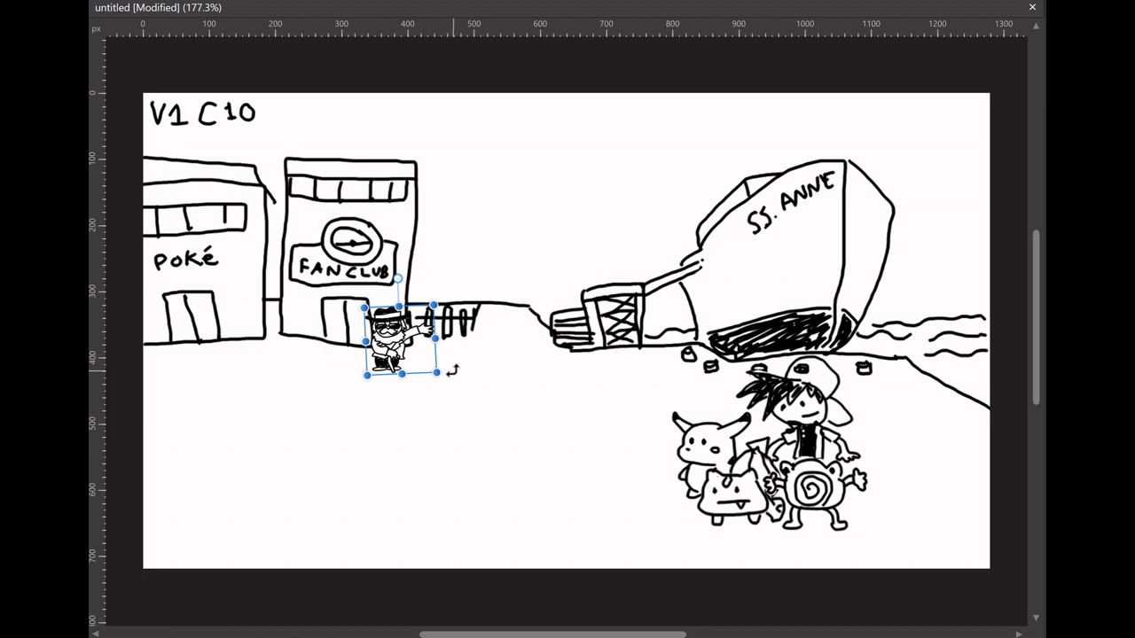
left_click_drag(442, 371, 351, 348)
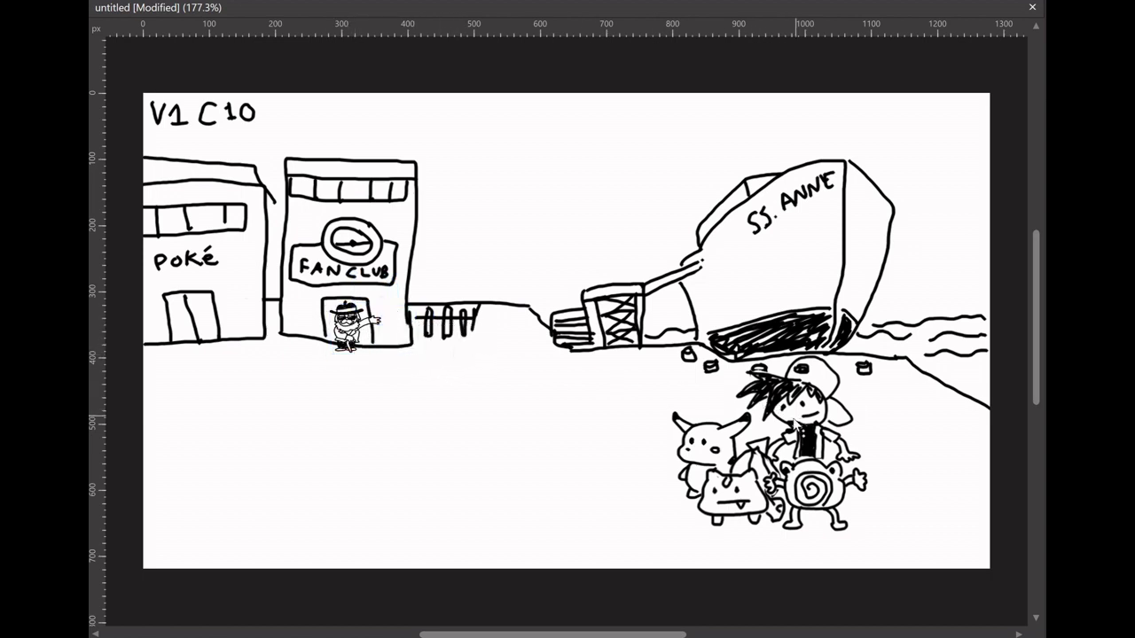
mouse_move(808, 452)
left_mouse_down()
mouse_move(631, 437)
mouse_move(614, 422)
left_mouse_up()
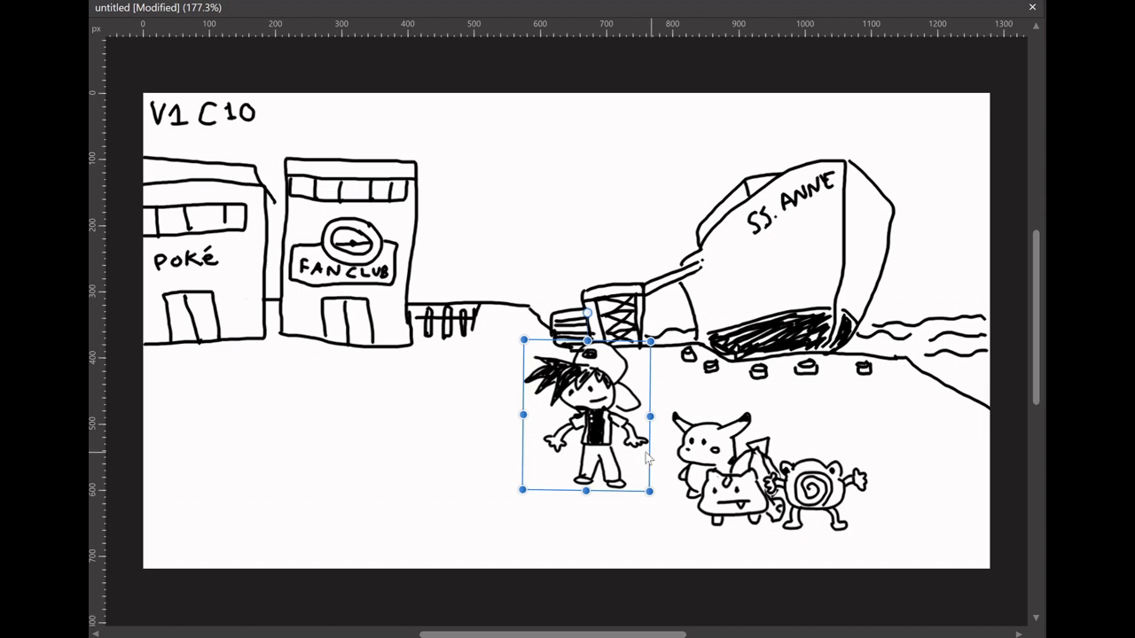
Gather the boy and three Pokémon in front of the Fan Club and shrink them
left_click_drag(618, 448, 467, 434)
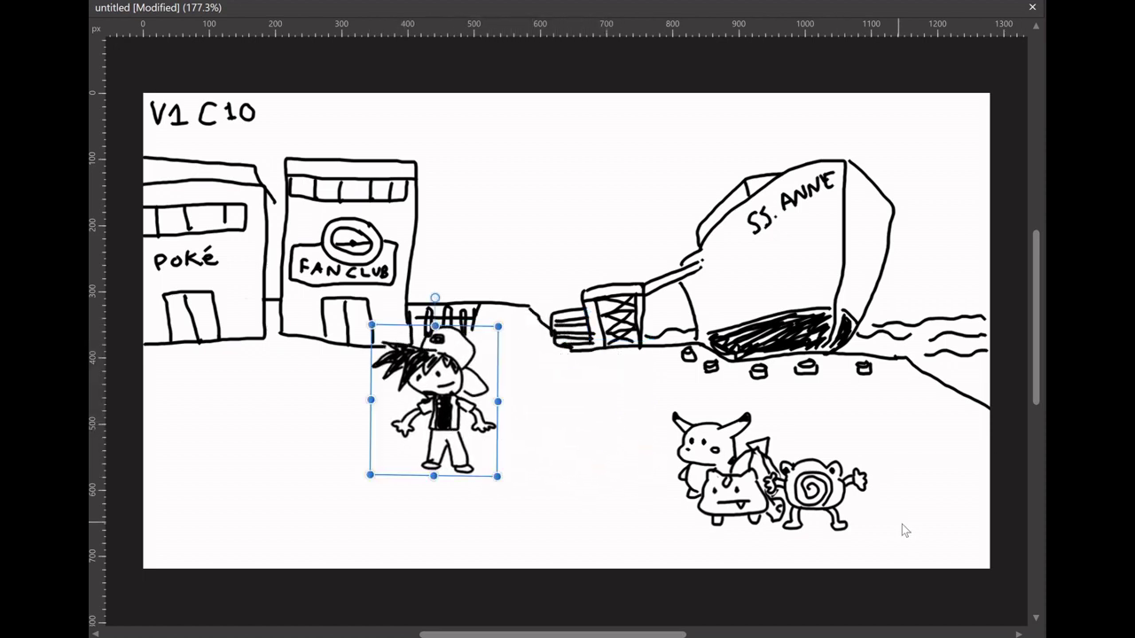
left_click_drag(905, 530, 623, 401)
mouse_move(811, 494)
left_mouse_down()
mouse_move(763, 474)
mouse_move(584, 475)
left_mouse_up()
mouse_move(700, 532)
left_mouse_down()
mouse_move(707, 542)
mouse_move(486, 473)
mouse_move(355, 309)
left_mouse_up()
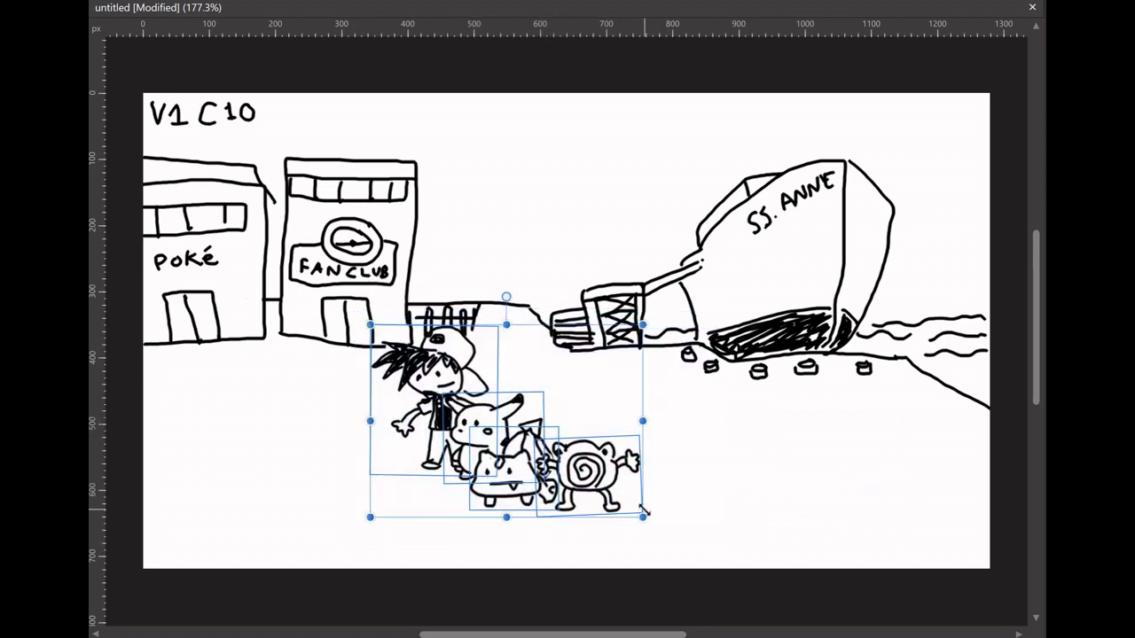
left_click_drag(642, 515, 483, 415)
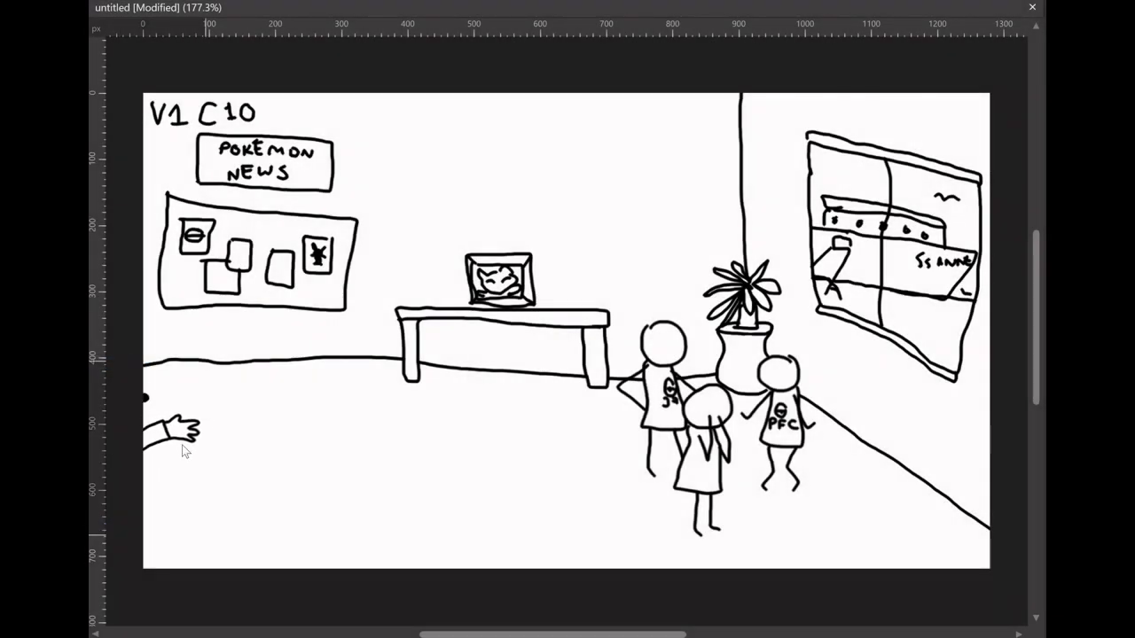
Set the pasted old man, boy and Pokémon at the lower left of the Pokémon News frame
mouse_move(182, 451)
left_mouse_down()
mouse_move(340, 428)
mouse_move(452, 442)
left_mouse_up()
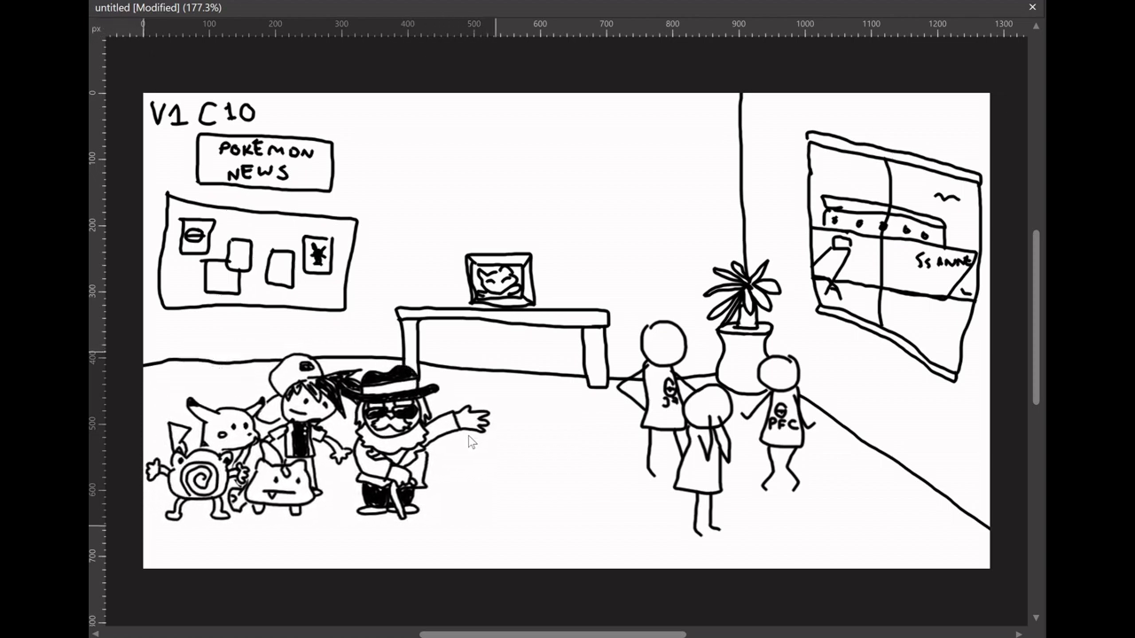
left_click_drag(452, 443, 468, 435)
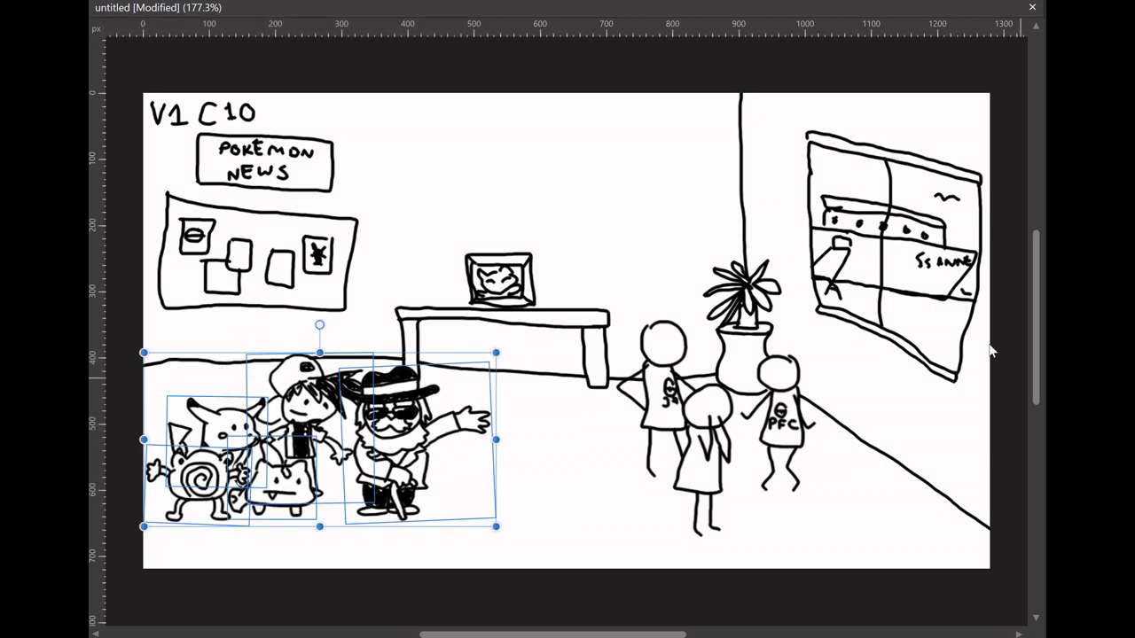
left_click(583, 496)
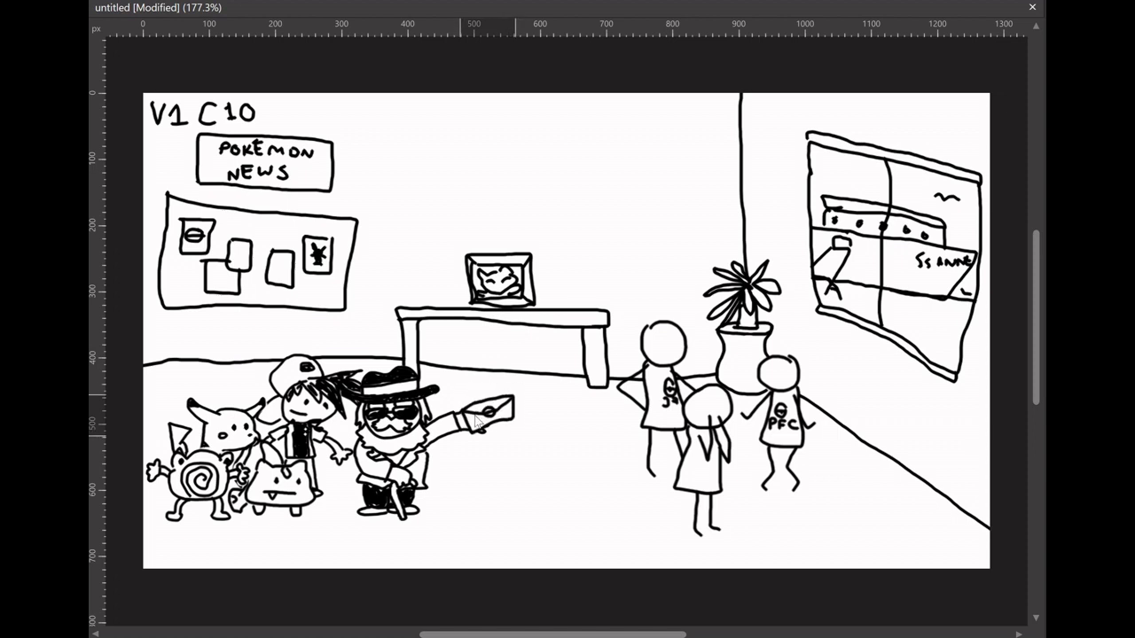
Nudge the middle child slightly left and down and the PFC child slightly right
left_click(476, 421)
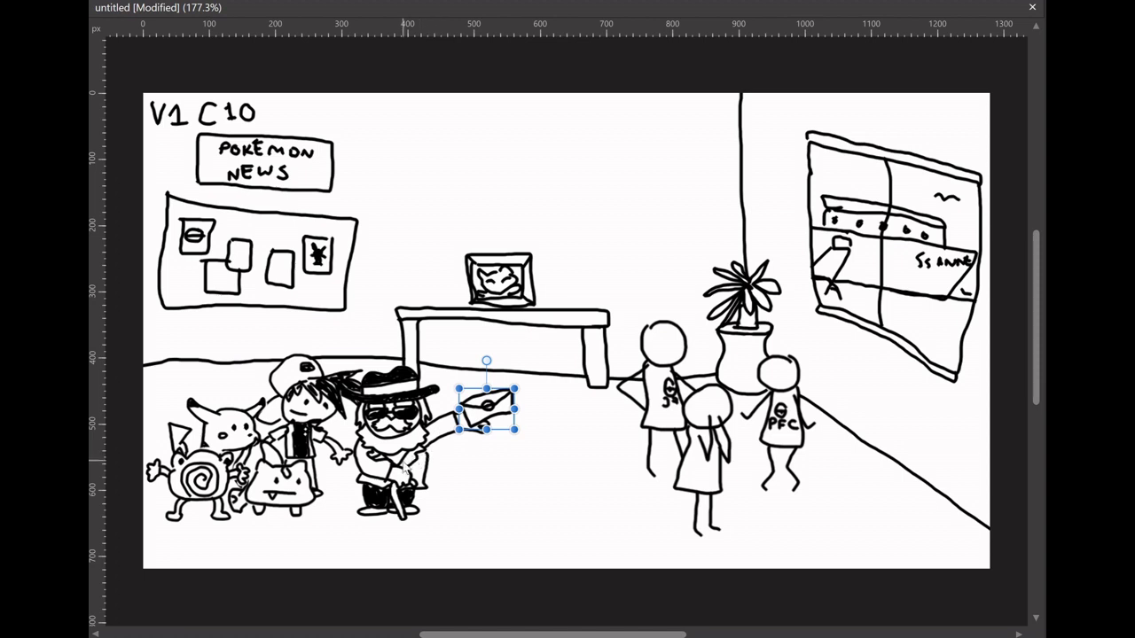
left_click(406, 468)
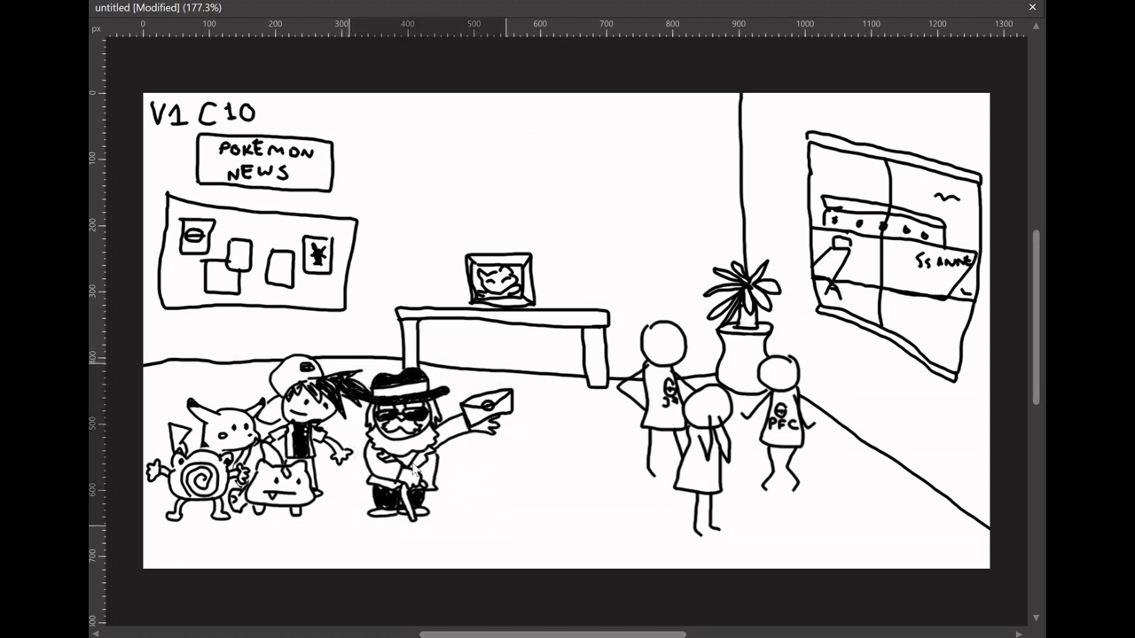
left_click(478, 415)
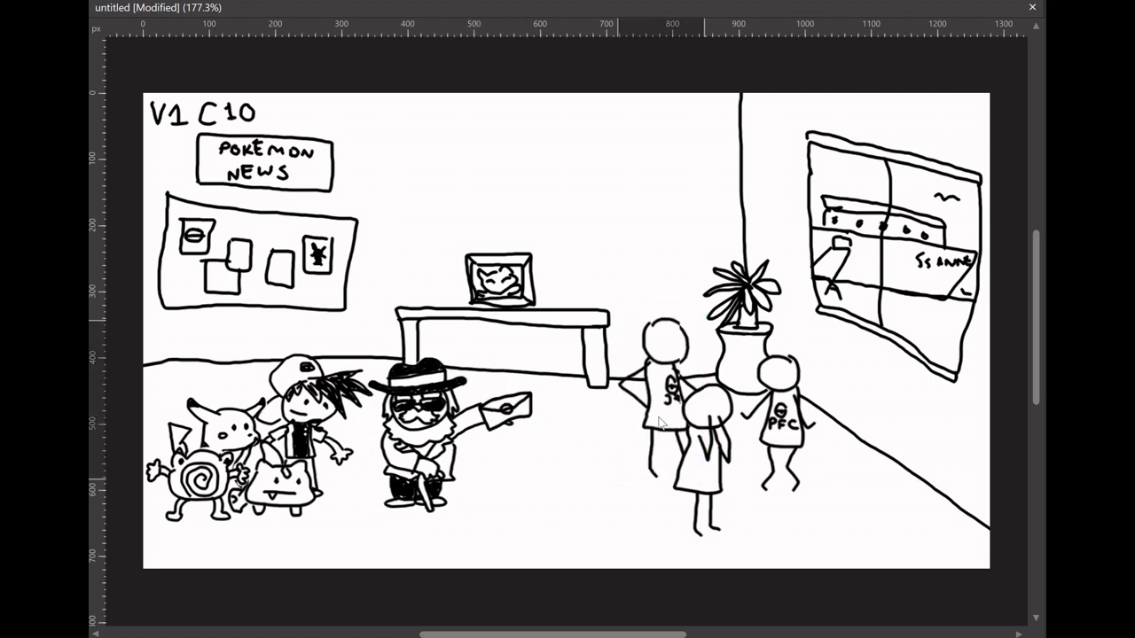
mouse_move(652, 410)
left_mouse_down()
mouse_move(644, 417)
mouse_move(656, 416)
left_mouse_up()
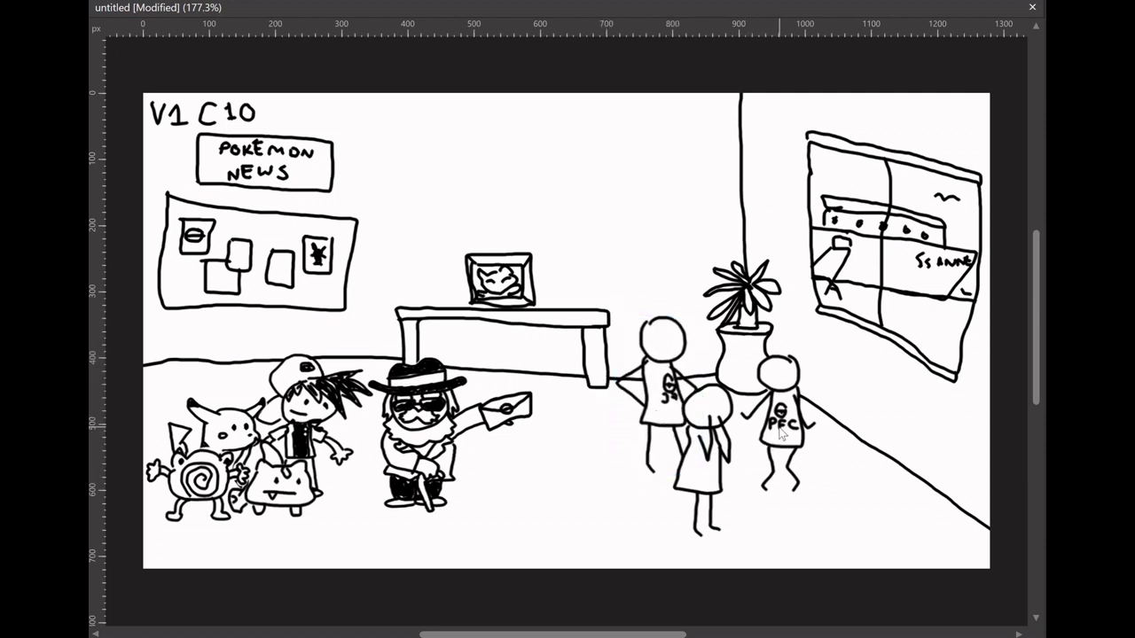
left_click_drag(772, 427, 783, 429)
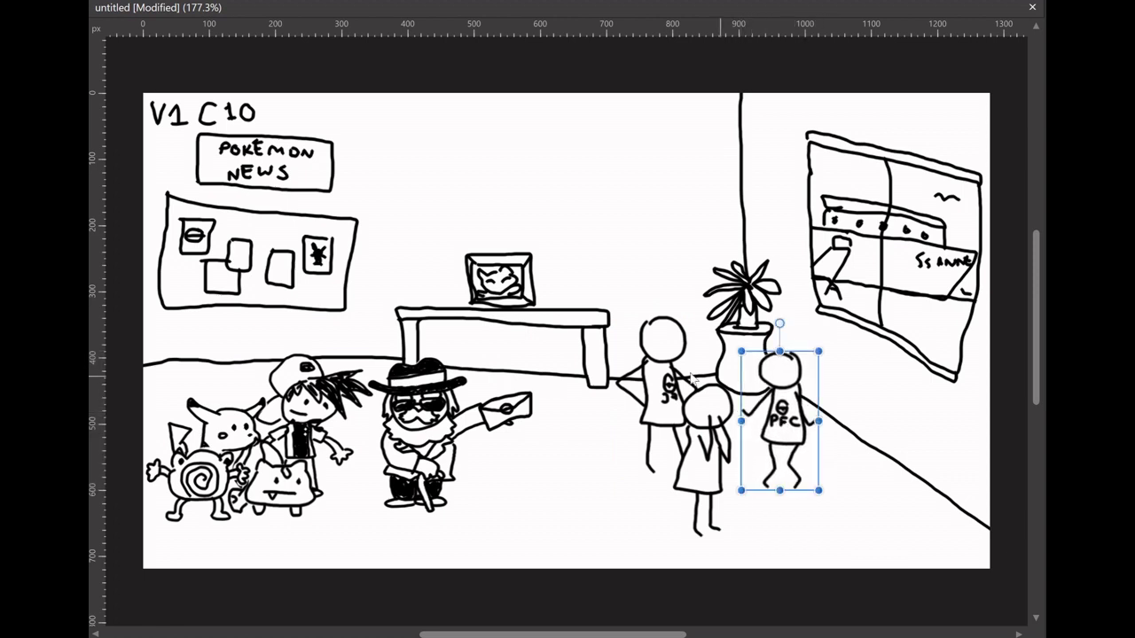
Shift the bearded man slightly left and drop the envelope from his hand onto the floor
left_click(429, 451)
left_click_drag(449, 450, 443, 465)
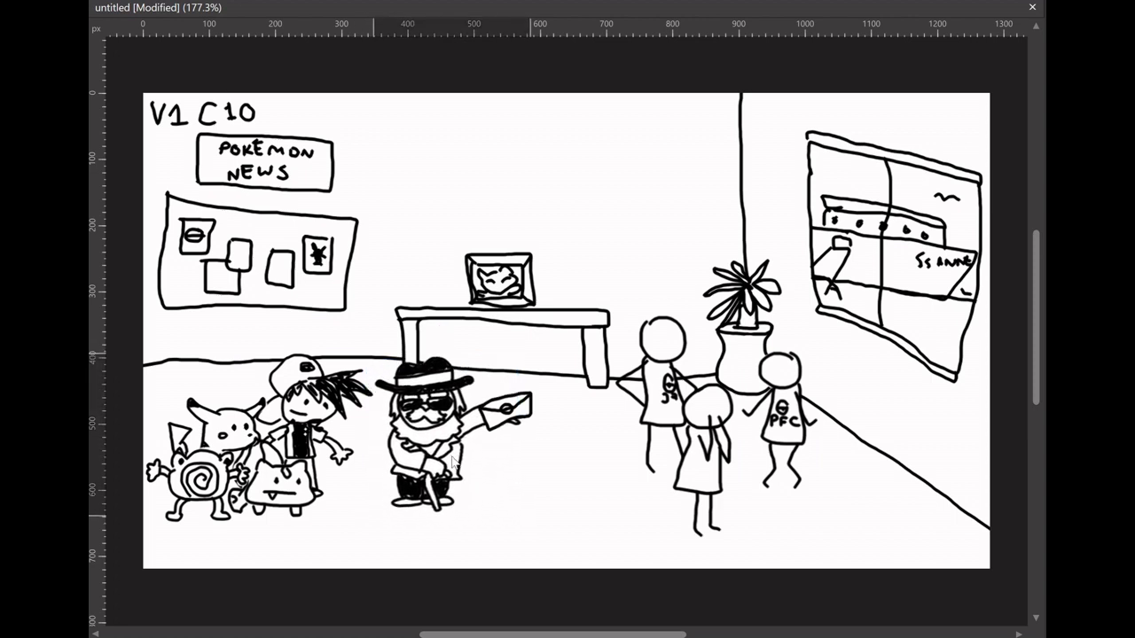
left_click_drag(442, 463, 460, 446)
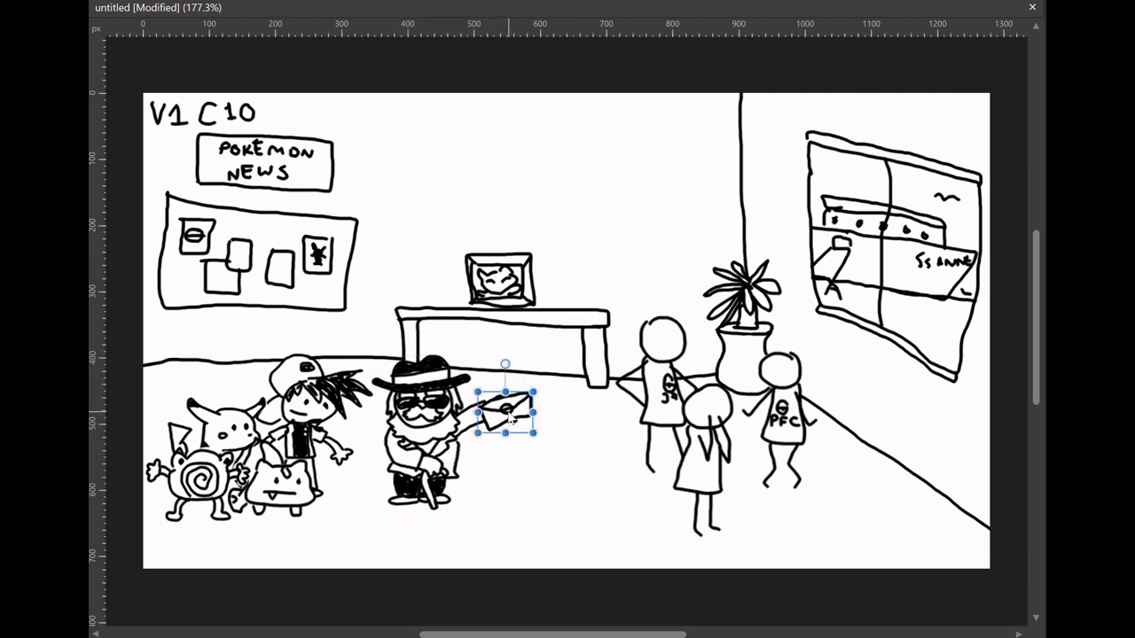
mouse_move(529, 403)
left_mouse_down()
mouse_move(549, 440)
mouse_move(541, 527)
left_mouse_up()
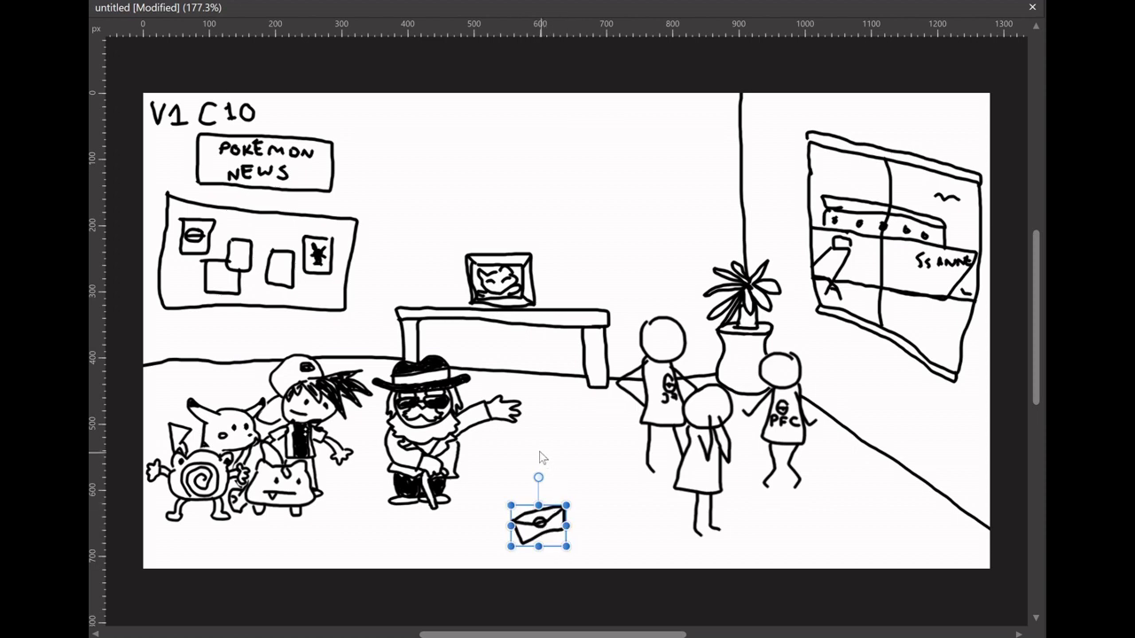
mouse_move(426, 441)
left_mouse_down()
mouse_move(418, 455)
mouse_move(425, 448)
left_mouse_up()
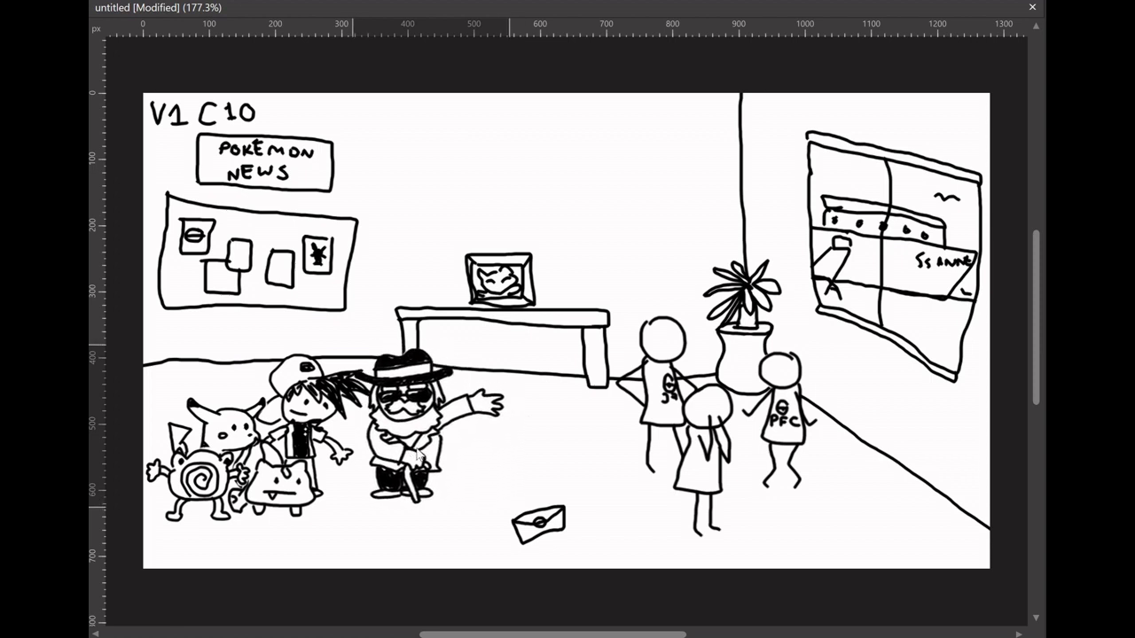
Move the bearded man up in front of the desk and narrow him with the side handles
left_click_drag(425, 448, 431, 453)
left_click(317, 436)
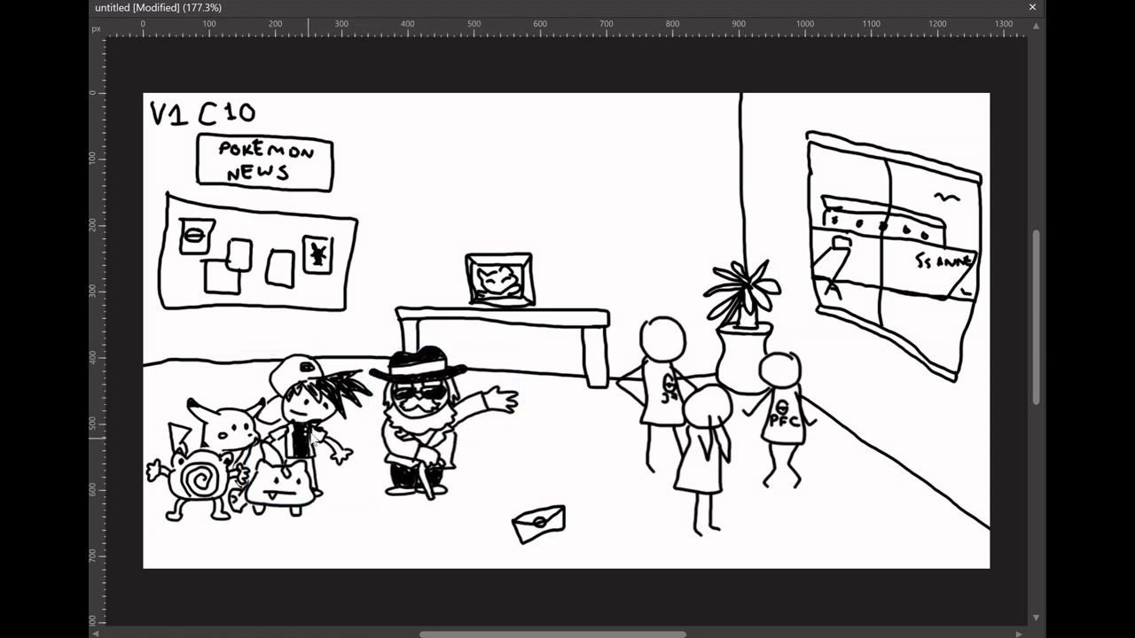
left_click_drag(314, 435, 328, 442)
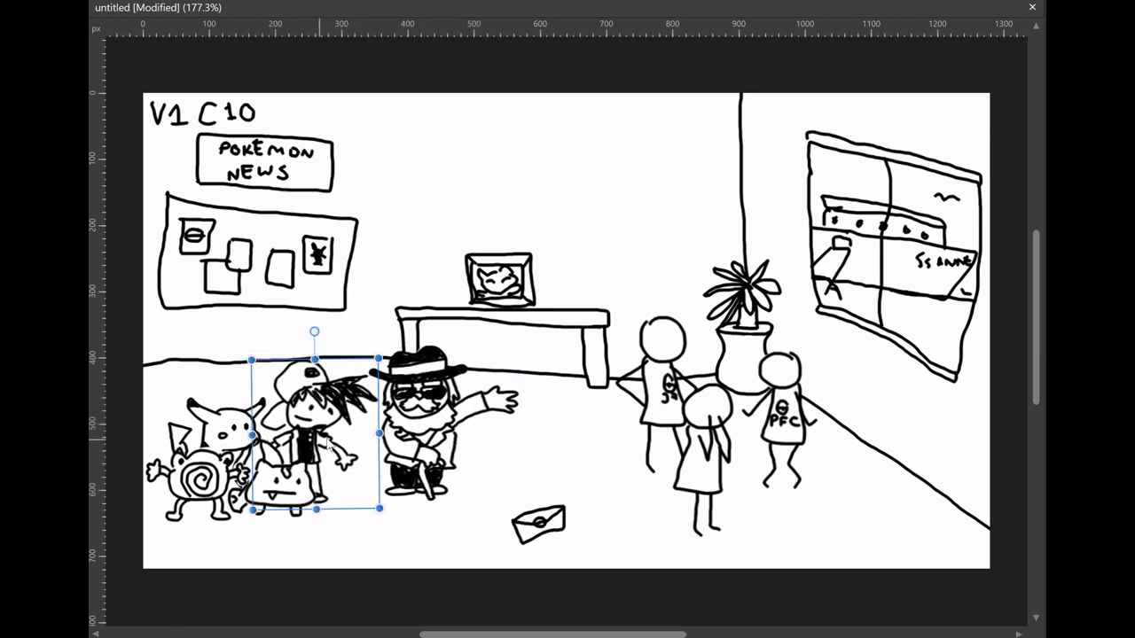
left_click(436, 438)
mouse_move(436, 437)
left_mouse_down()
mouse_move(423, 367)
mouse_move(433, 348)
left_mouse_up()
left_click_drag(513, 317, 220, 332)
left_click_drag(367, 330, 395, 328)
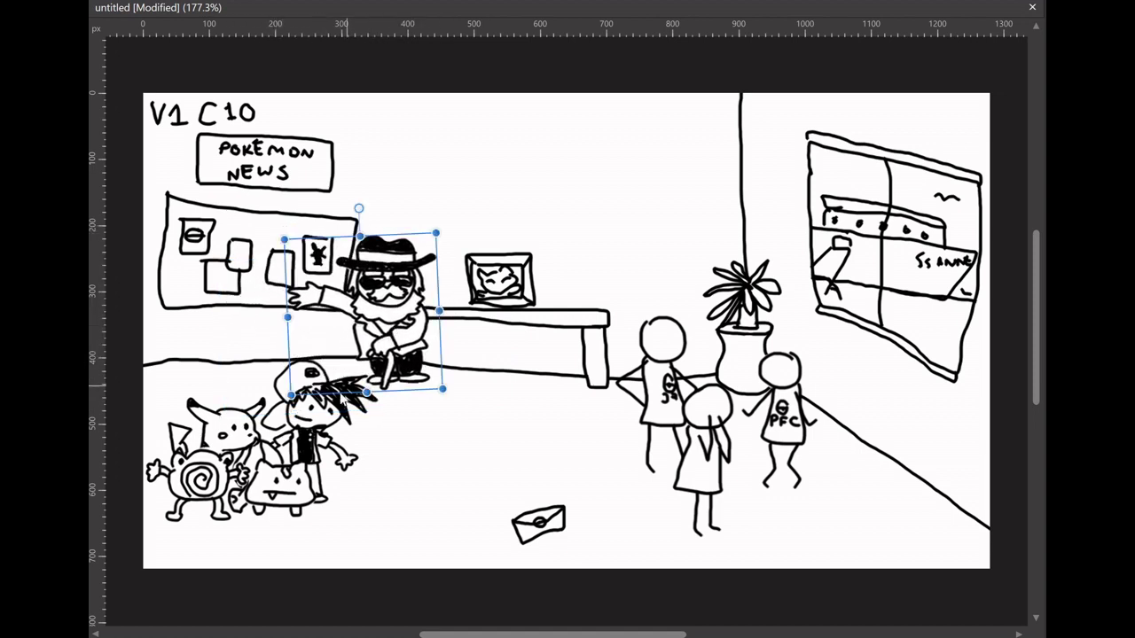
Place the trainer in front of the notice board and shift the bearded man down-right
left_click(305, 448)
mouse_move(318, 438)
left_mouse_down()
mouse_move(213, 328)
mouse_move(224, 322)
left_mouse_up()
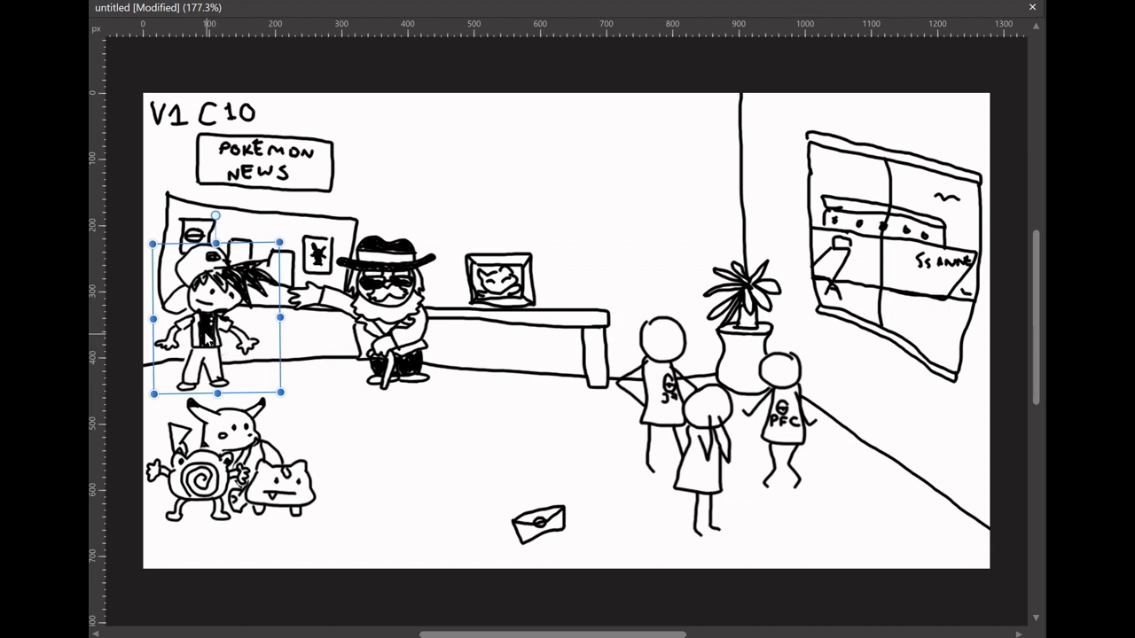
mouse_move(206, 332)
left_mouse_down()
mouse_move(228, 319)
mouse_move(206, 333)
mouse_move(226, 346)
left_mouse_up()
mouse_move(384, 348)
left_mouse_down()
mouse_move(422, 325)
mouse_move(459, 393)
mouse_move(475, 397)
left_mouse_up()
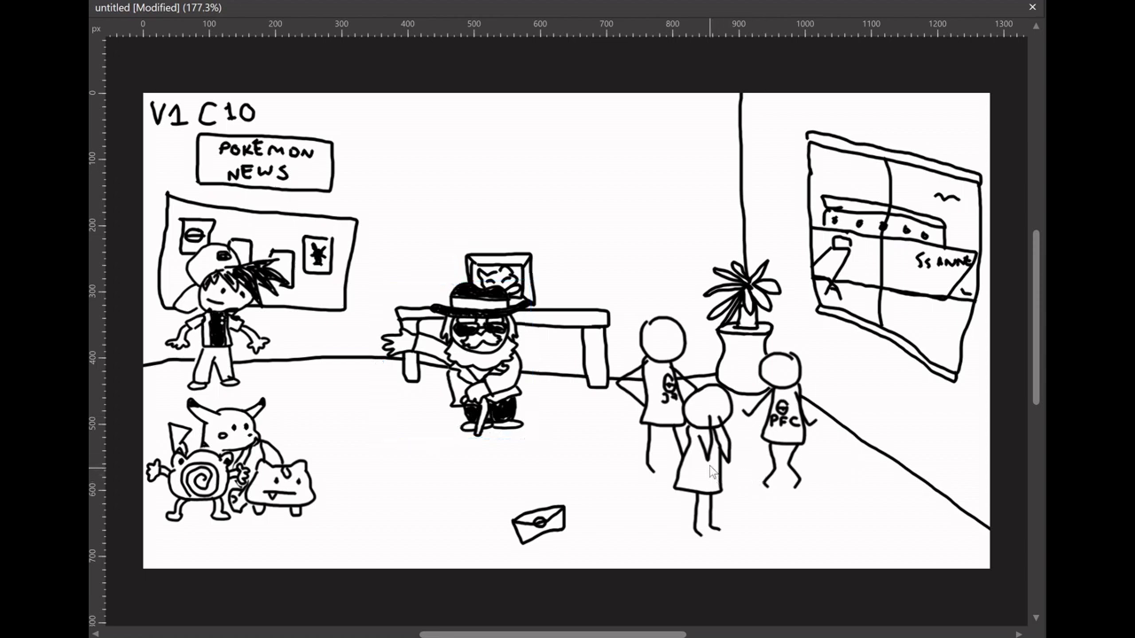
Shift the girl and two PFC figures left and move the trainer beside the bearded man
mouse_move(703, 426)
left_mouse_down()
mouse_move(620, 426)
mouse_move(650, 425)
left_mouse_up()
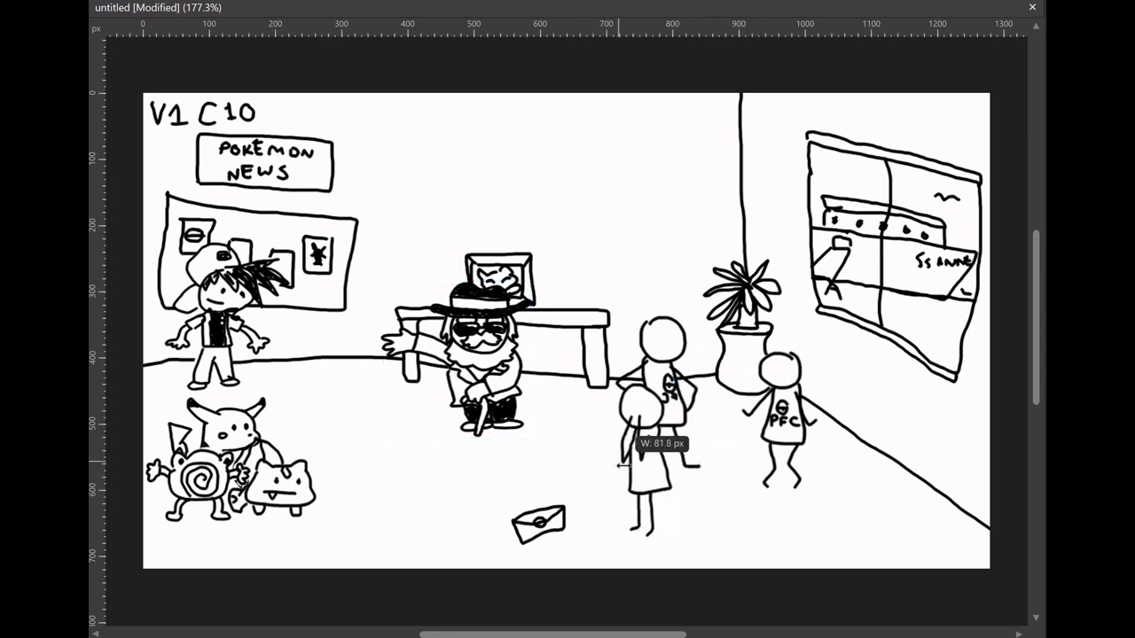
left_click(696, 405)
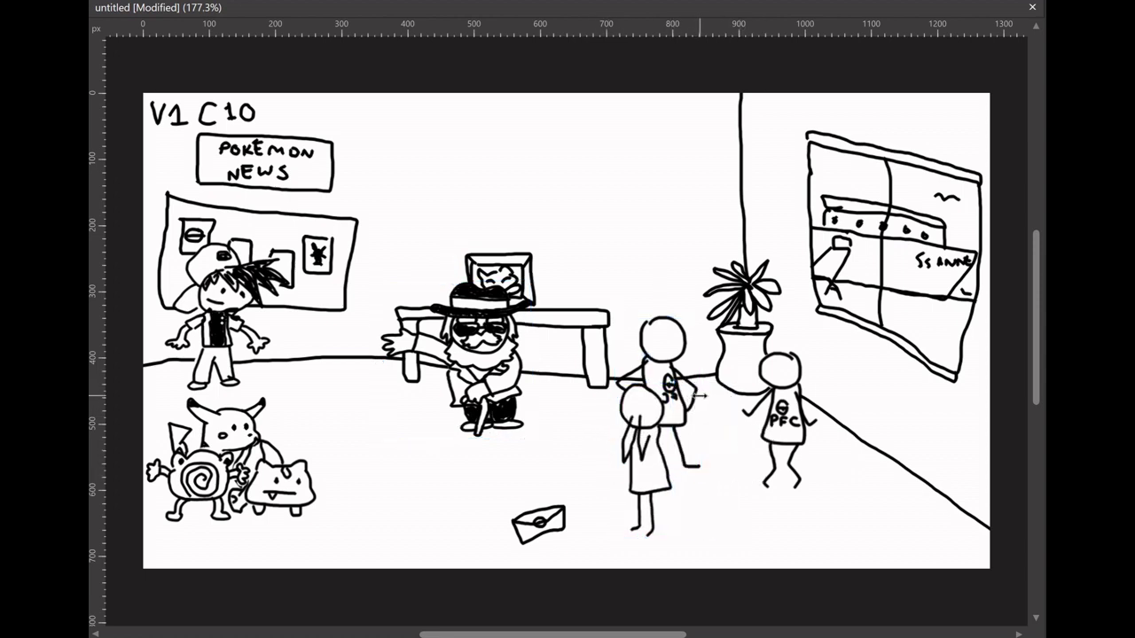
mouse_move(697, 393)
left_mouse_down()
mouse_move(608, 386)
mouse_move(609, 400)
left_mouse_up()
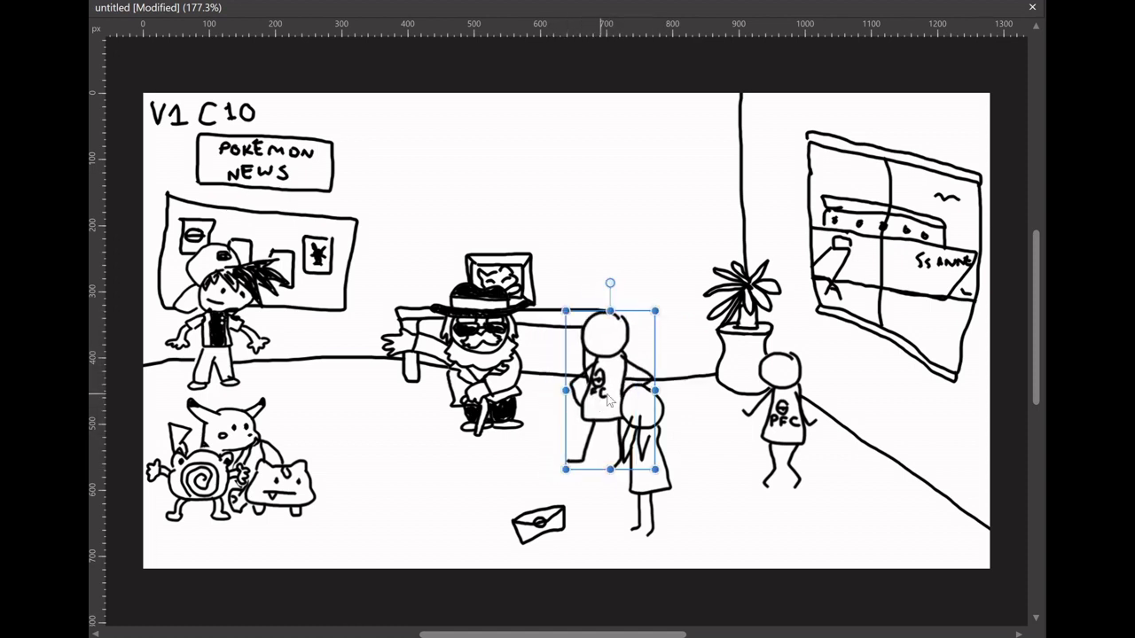
left_click_drag(768, 429, 690, 423)
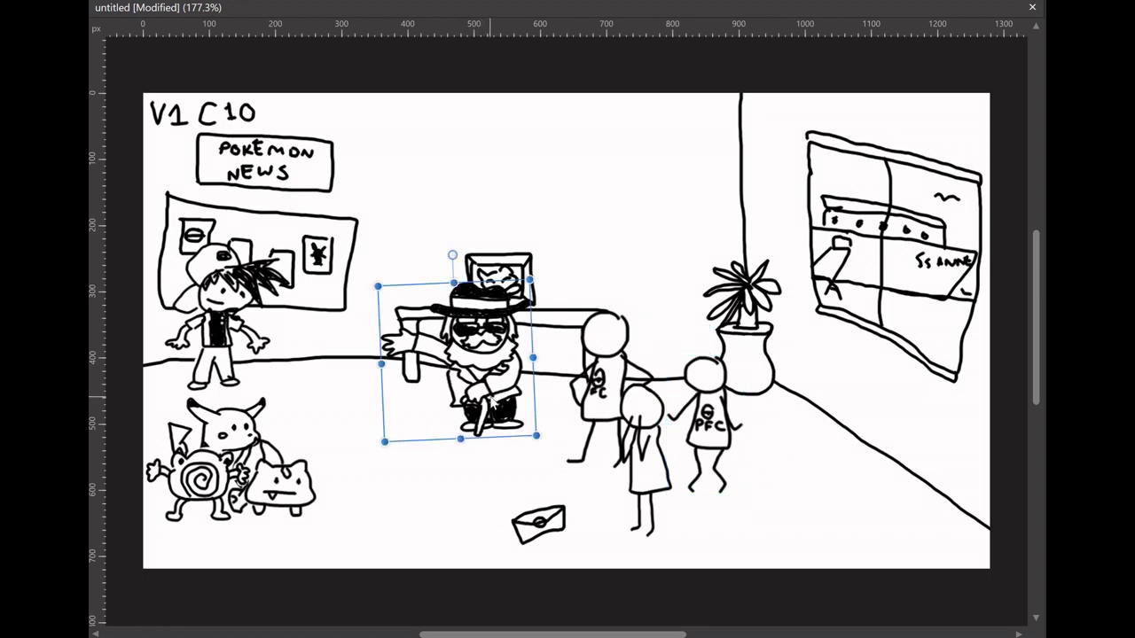
left_click_drag(489, 401, 495, 402)
left_click(228, 343)
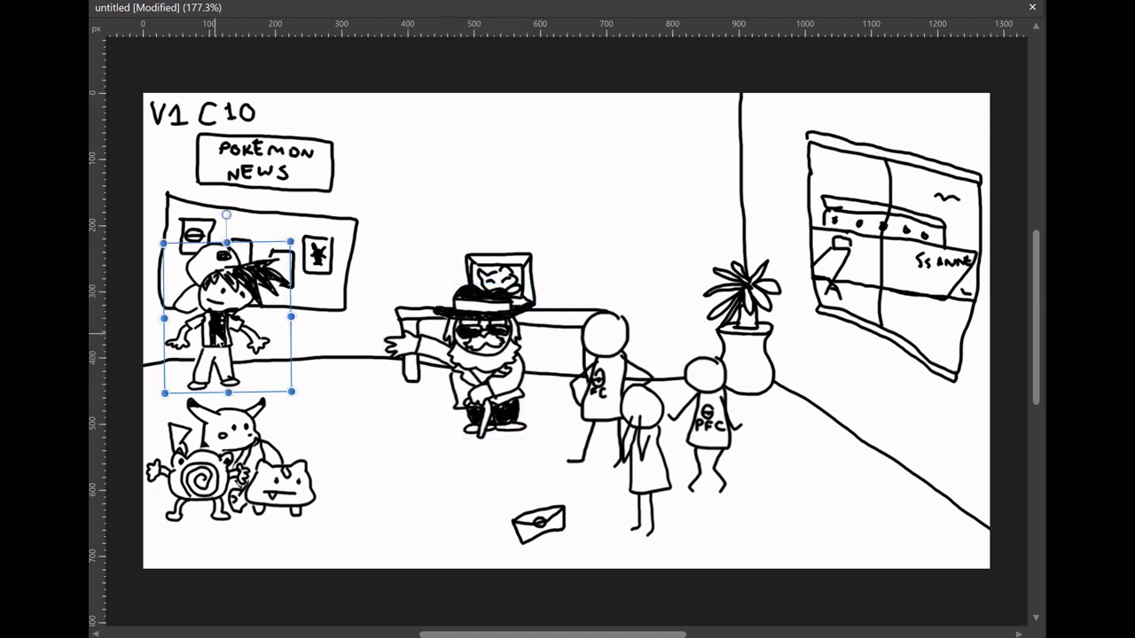
mouse_move(229, 345)
left_mouse_down()
mouse_move(385, 418)
mouse_move(349, 398)
left_mouse_up()
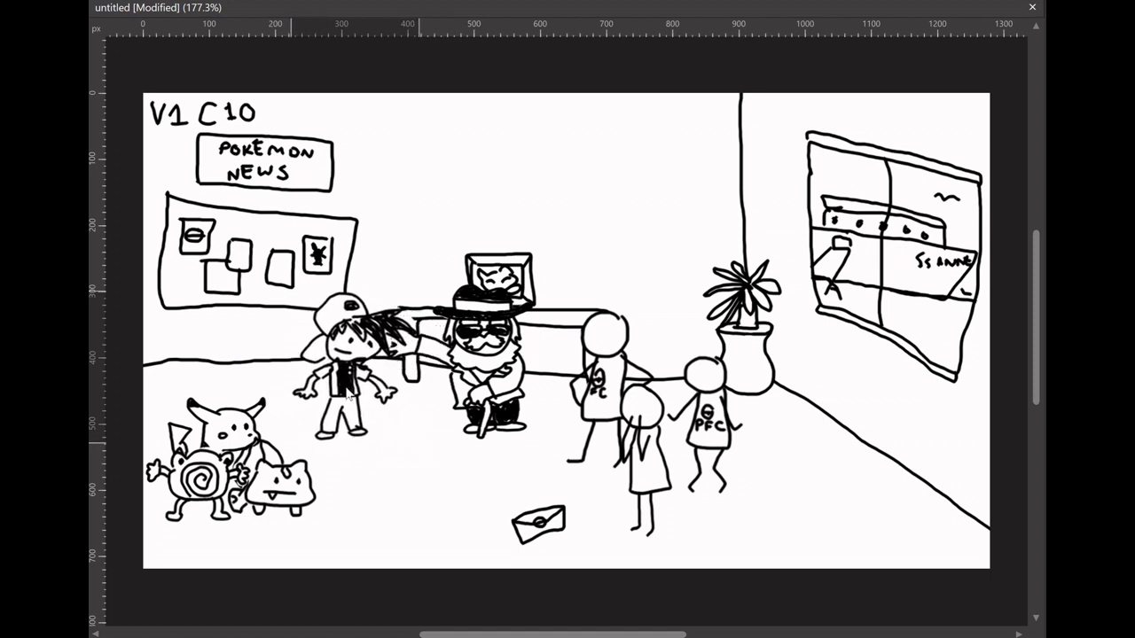
Bring PFC figures toward the bearded man and move Bulbasaur, Poliwhirl and Pikachu into the group
left_click(293, 507)
left_click_drag(601, 396, 454, 425)
mouse_move(652, 483)
left_mouse_down()
mouse_move(636, 470)
mouse_move(551, 463)
mouse_move(520, 480)
left_mouse_up()
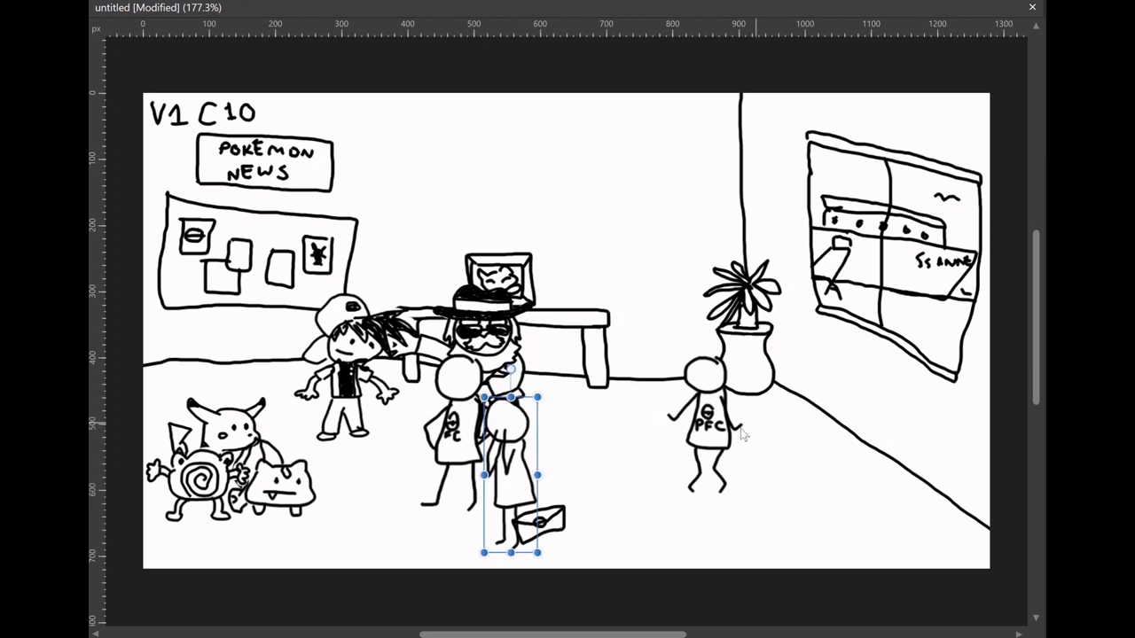
left_click_drag(721, 435, 631, 434)
mouse_move(300, 511)
left_mouse_down()
mouse_move(434, 525)
mouse_move(687, 504)
left_mouse_up()
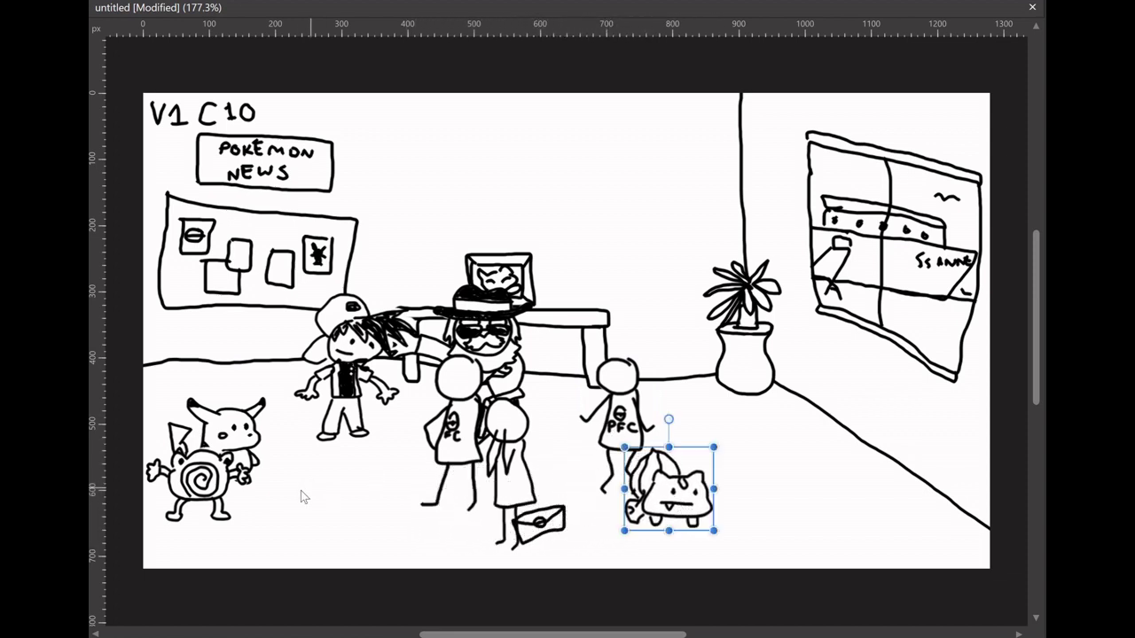
left_click_drag(213, 493, 474, 504)
mouse_move(235, 448)
left_mouse_down()
mouse_move(342, 459)
mouse_move(341, 470)
left_mouse_up()
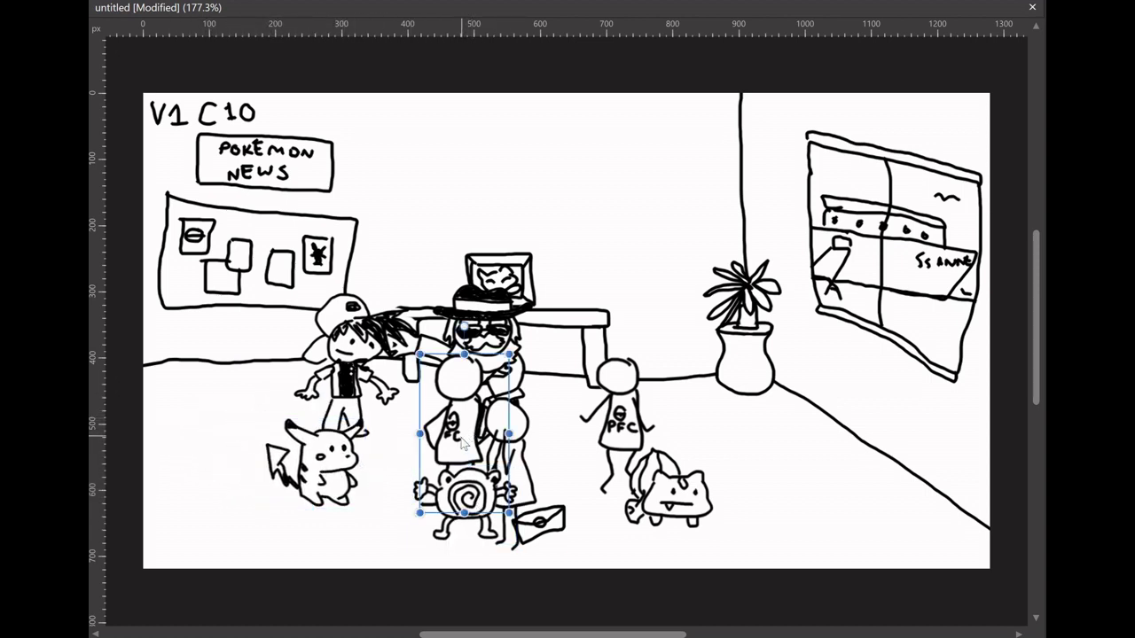
Fine-tune the girl and PFC figures, placing the right PFC figure next to Bulbasaur
mouse_move(452, 453)
left_mouse_down()
mouse_move(368, 452)
mouse_move(396, 449)
left_mouse_up()
left_click_drag(521, 468, 525, 462)
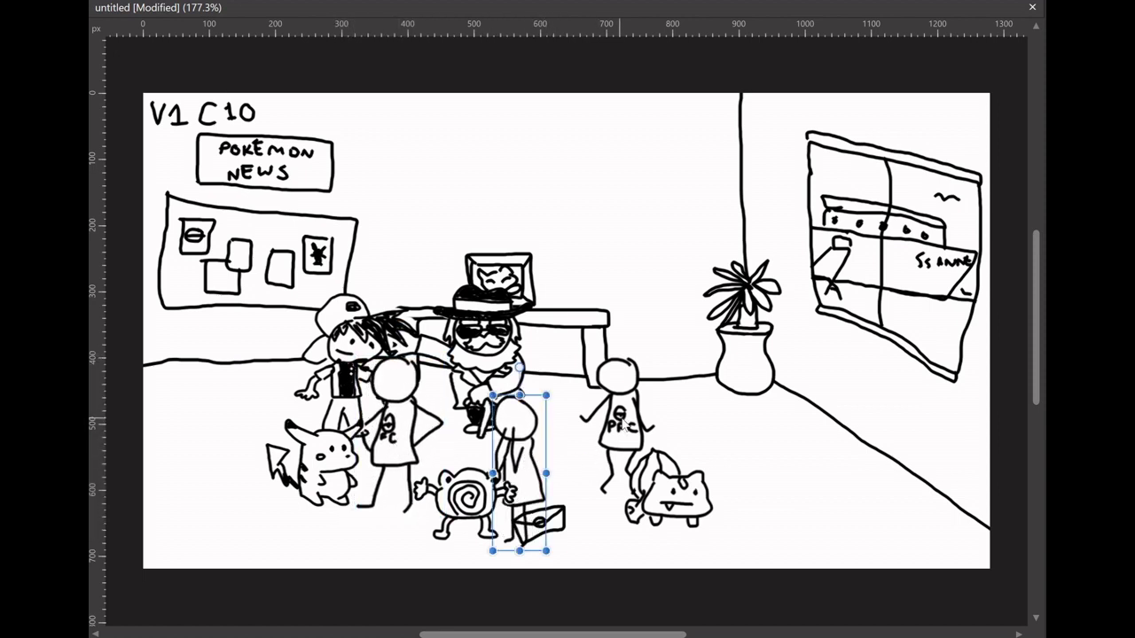
mouse_move(618, 430)
left_mouse_down()
mouse_move(632, 421)
mouse_move(734, 482)
left_mouse_up()
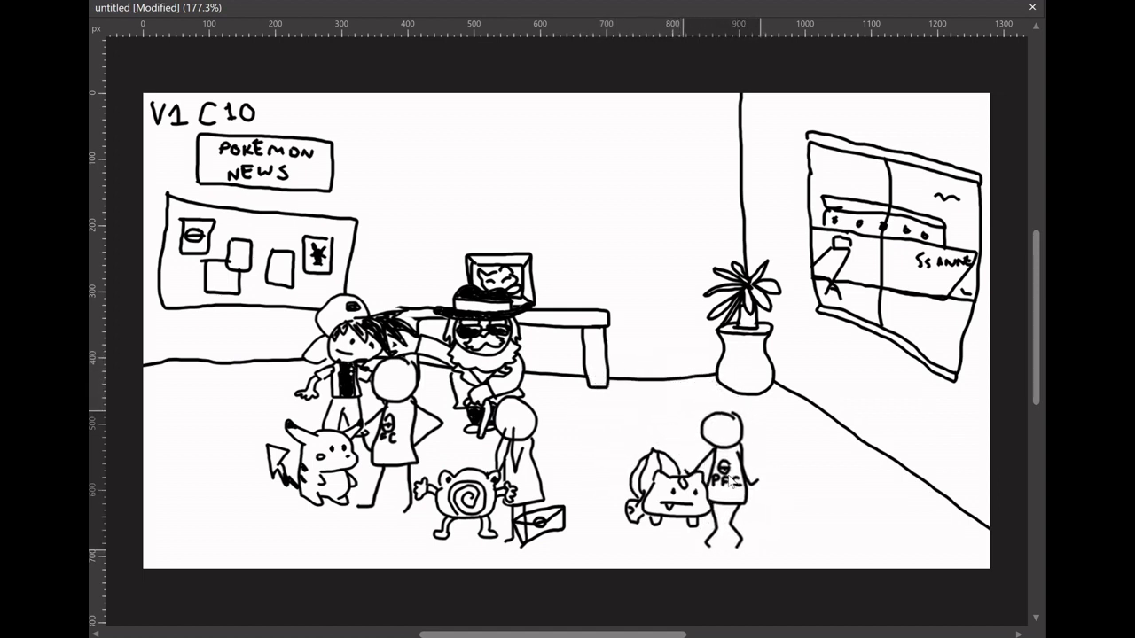
left_click_drag(734, 481, 718, 459)
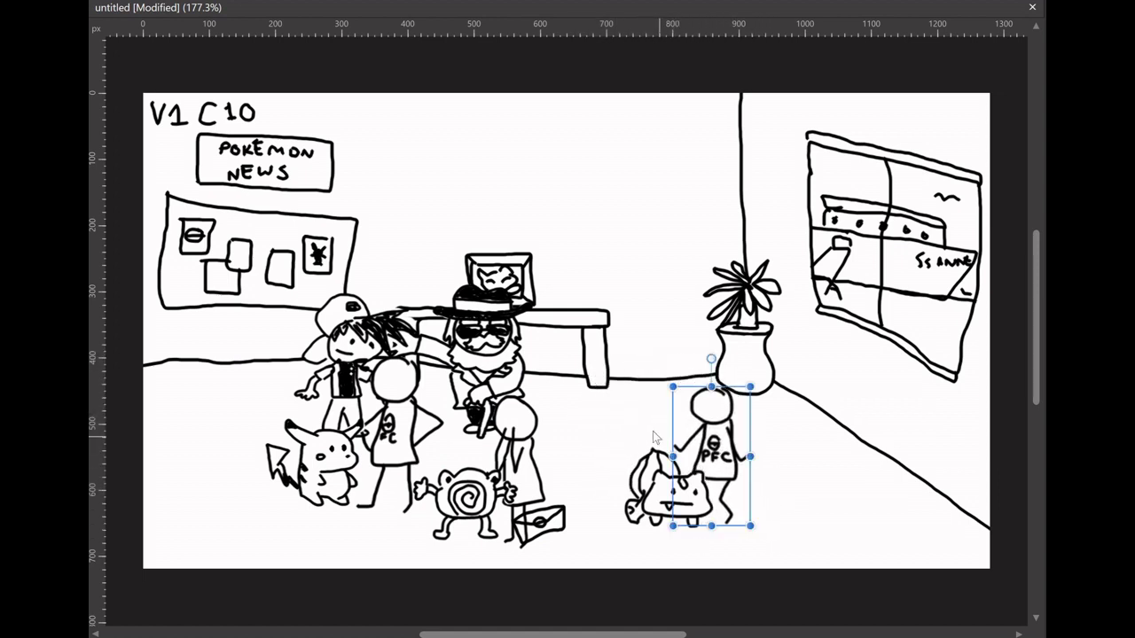
left_click_drag(525, 452, 537, 457)
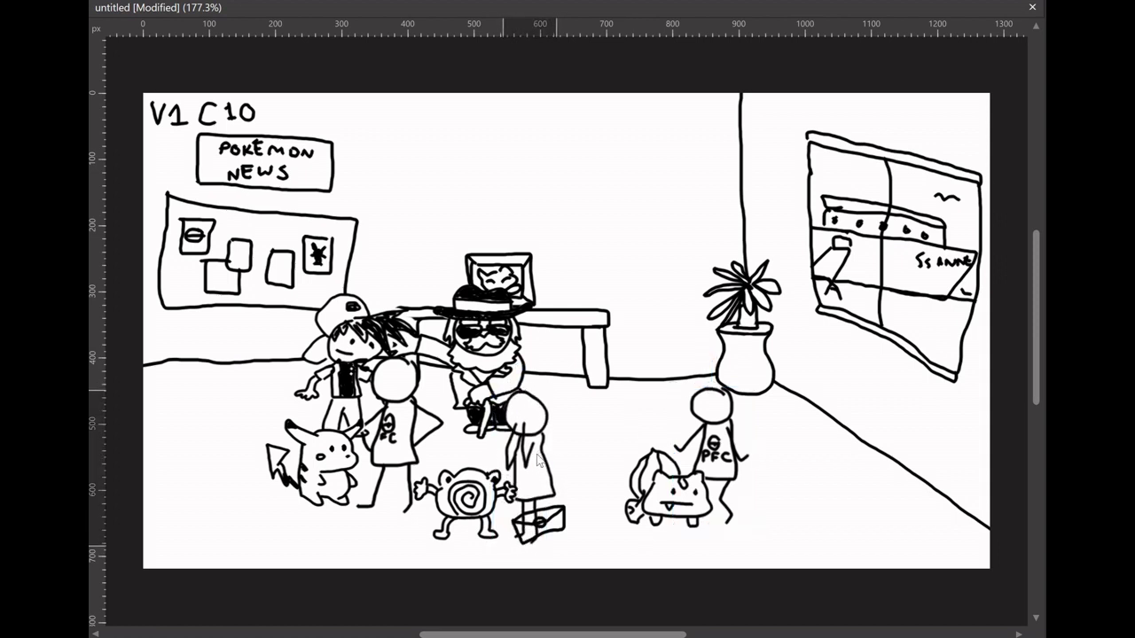
Nudge the girl with the envelope and shift the trainer up and to the left
left_click(539, 458)
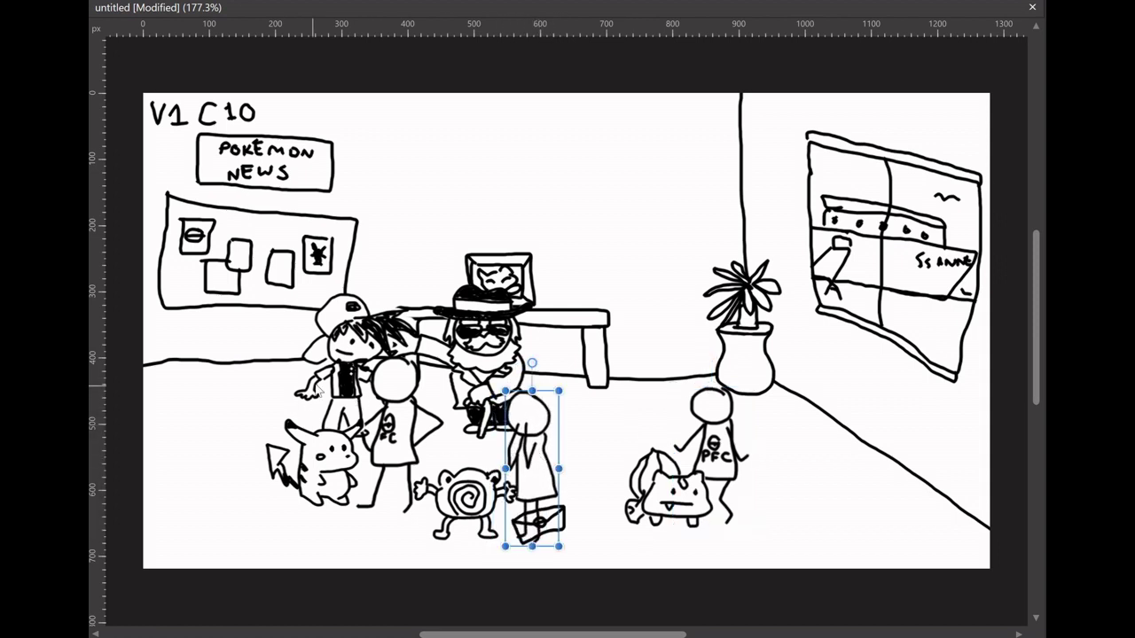
left_click_drag(351, 389, 338, 379)
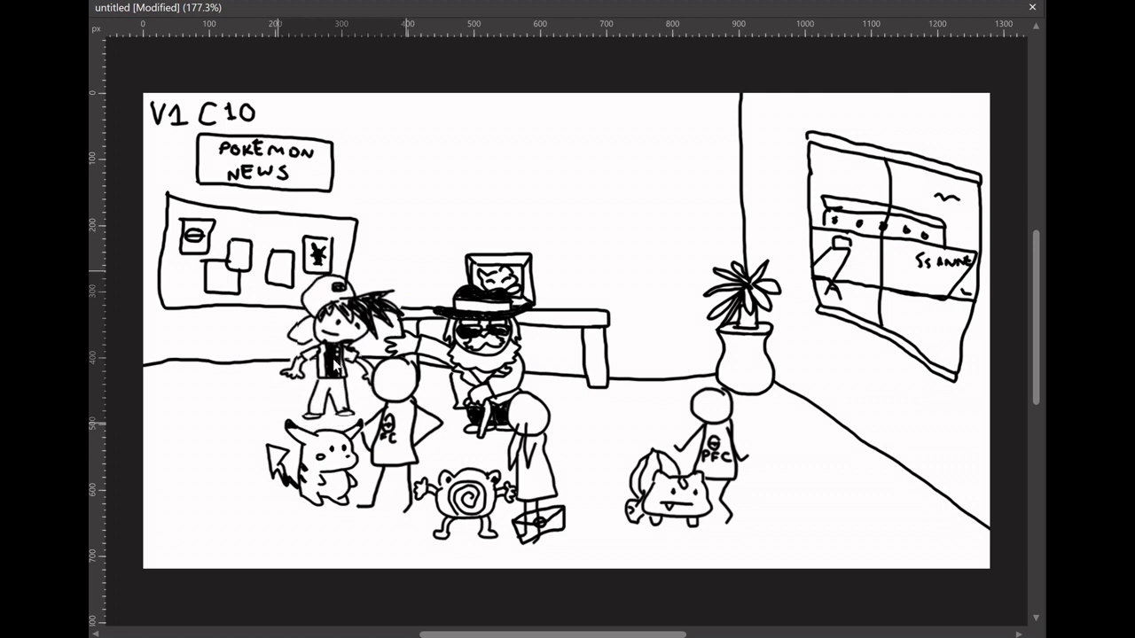
mouse_move(339, 379)
left_mouse_down()
mouse_move(328, 364)
mouse_move(334, 374)
left_mouse_up()
left_click_drag(521, 461, 525, 468)
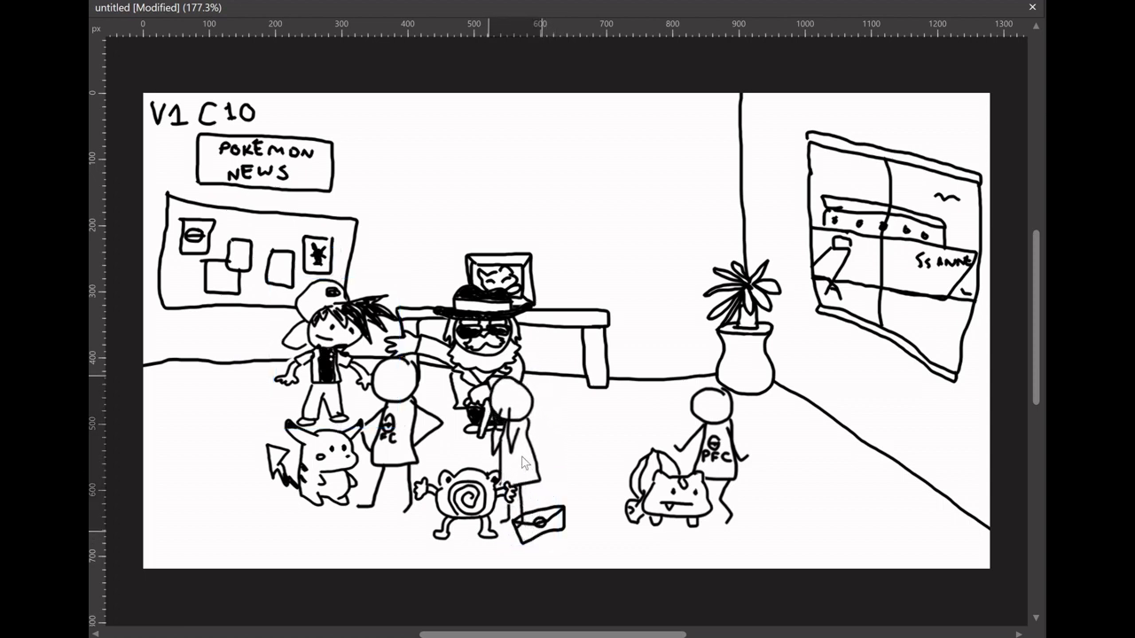
mouse_move(340, 362)
left_mouse_down()
mouse_move(318, 357)
mouse_move(312, 373)
left_mouse_up()
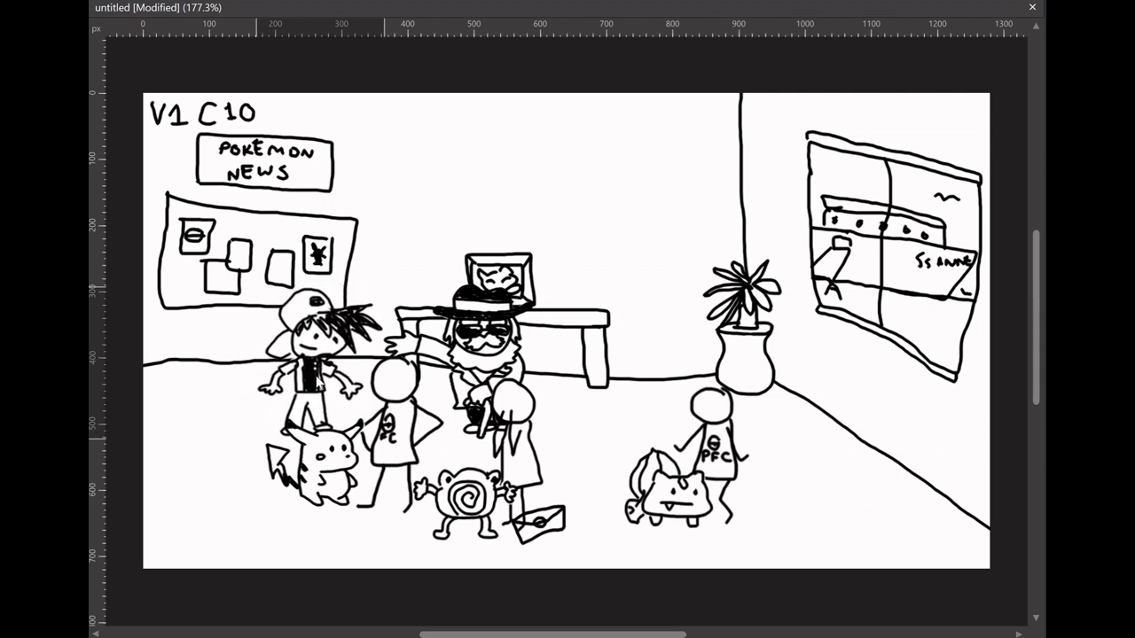
left_click_drag(312, 372, 315, 375)
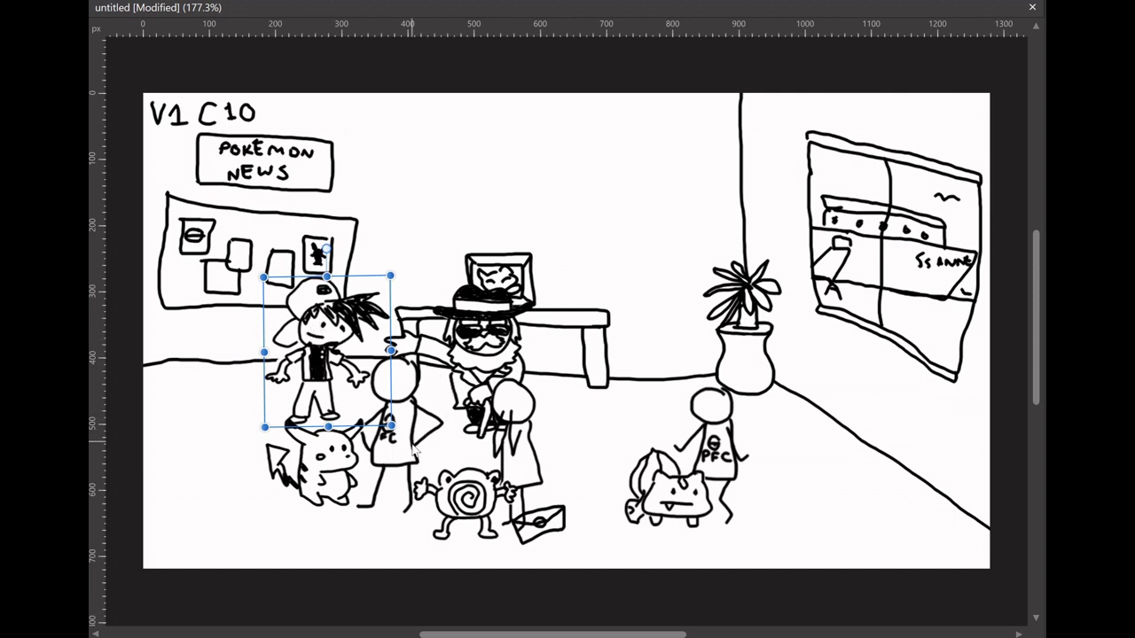
Line up the PFC figure, the girl and the small PFC figure right of the bearded man
left_click_drag(409, 452, 603, 389)
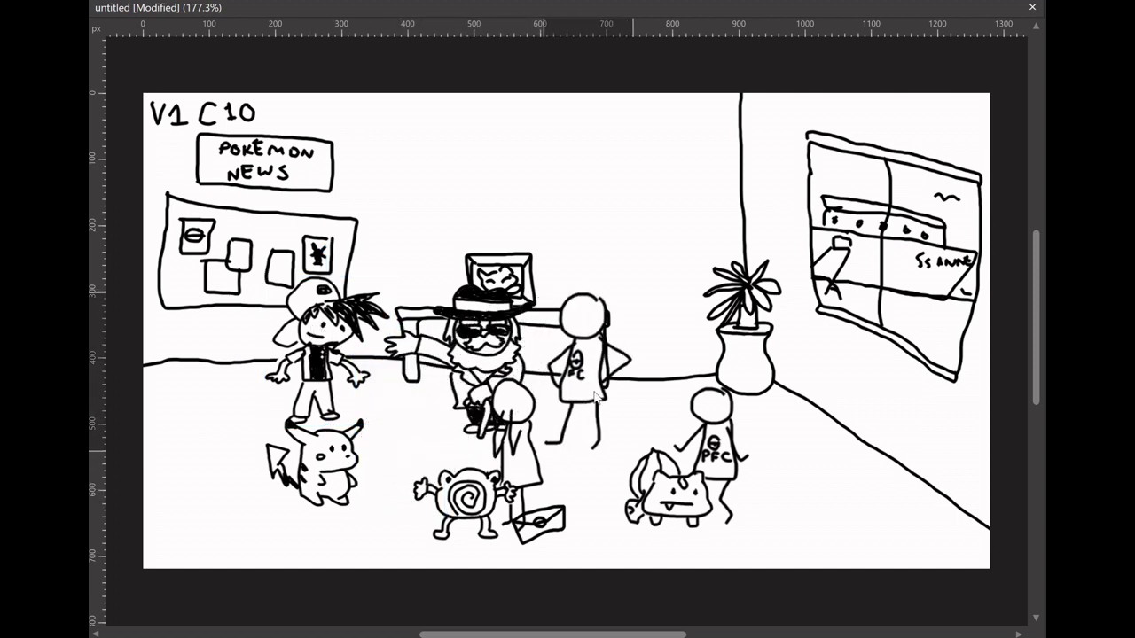
left_click_drag(509, 474, 635, 410)
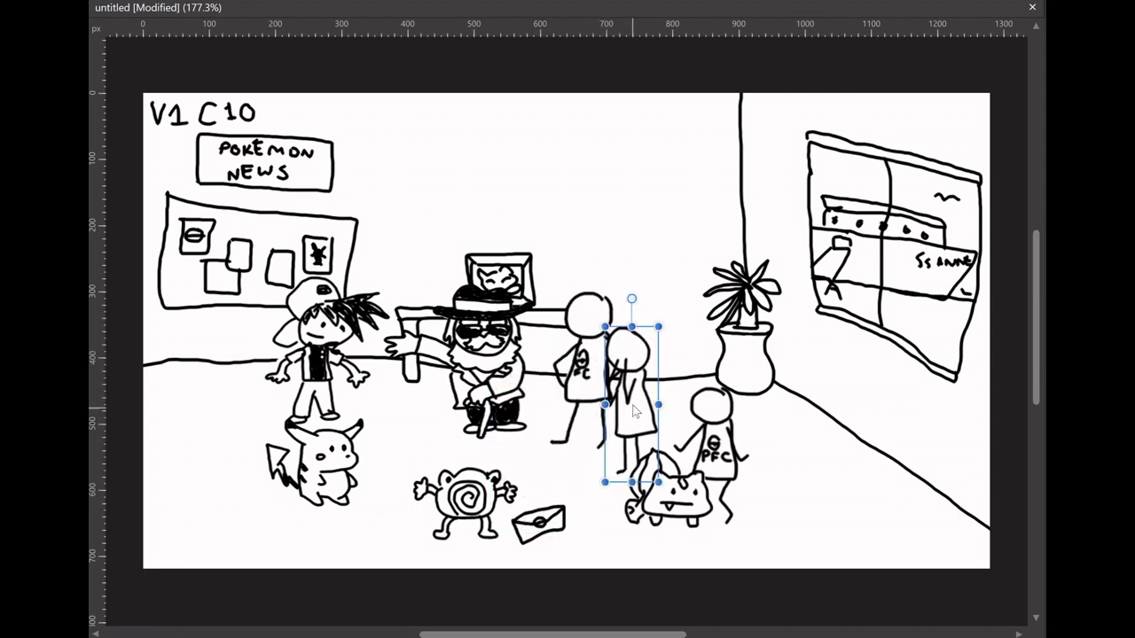
left_click_drag(723, 461, 700, 383)
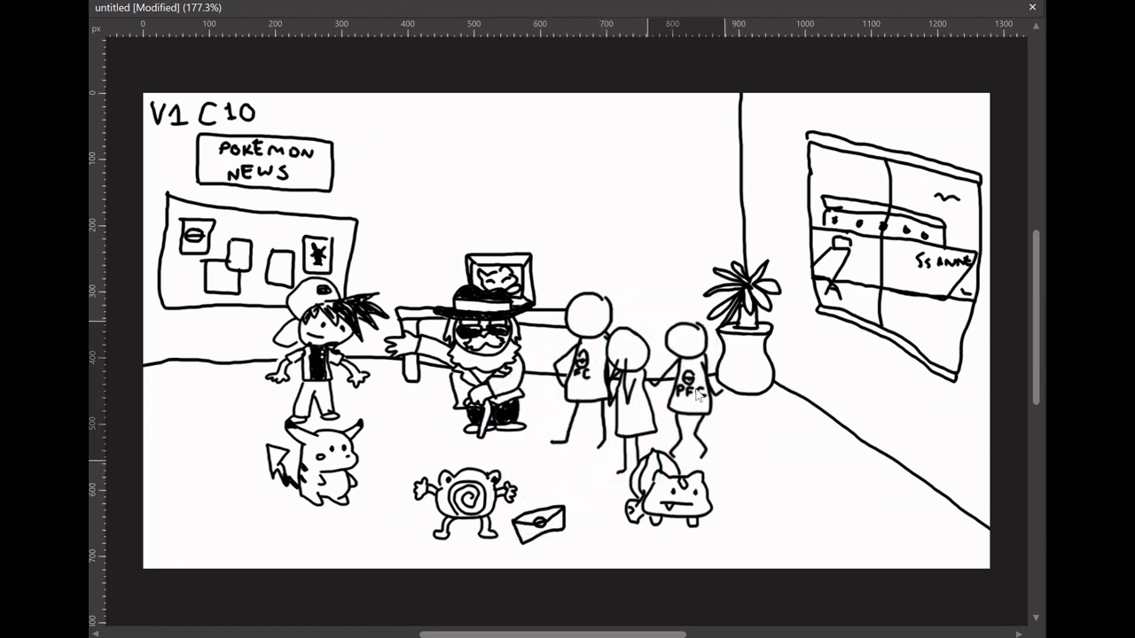
mouse_move(463, 361)
left_mouse_down()
mouse_move(488, 357)
mouse_move(477, 361)
left_mouse_up()
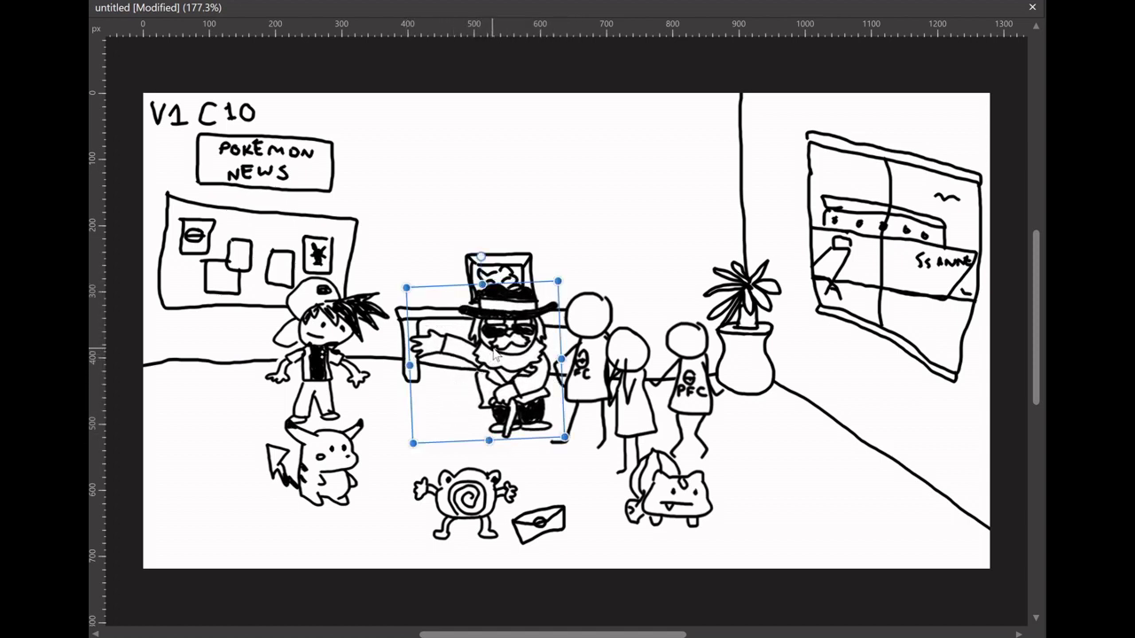
Adjust the old man and the boy, settling the old man slightly right of the boy
left_click(328, 372)
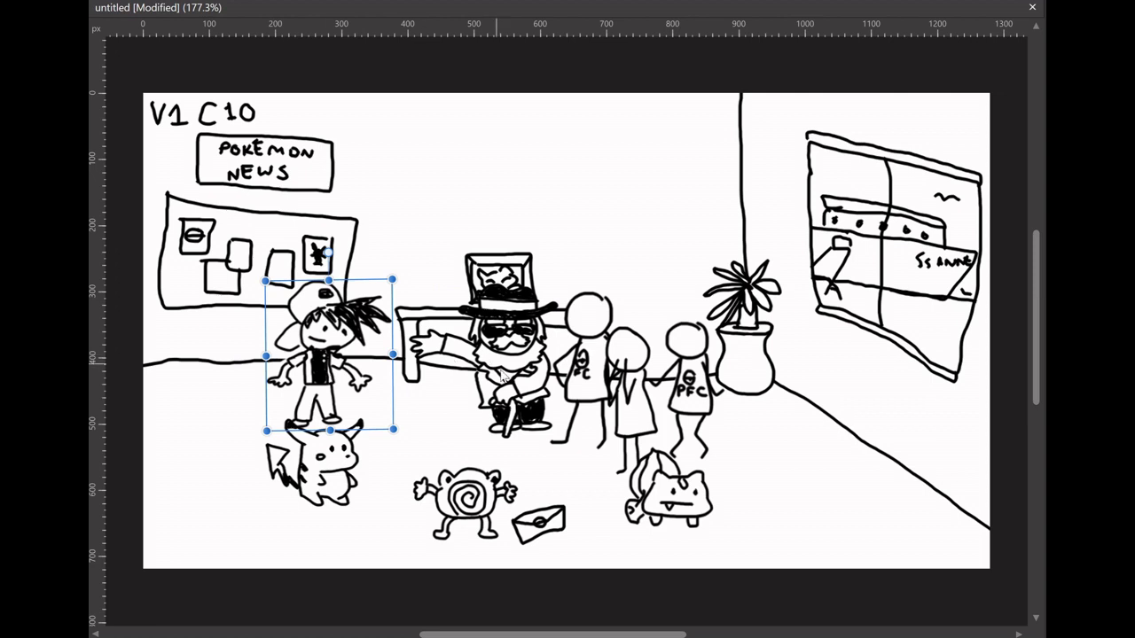
left_click_drag(501, 372, 468, 393)
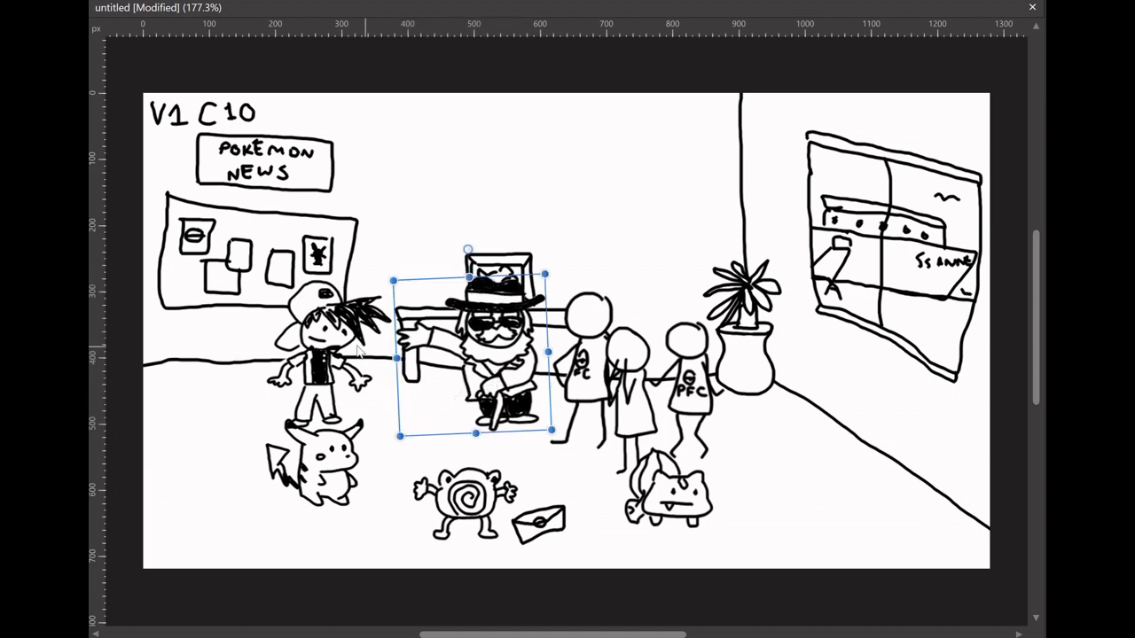
left_click_drag(359, 349, 328, 384)
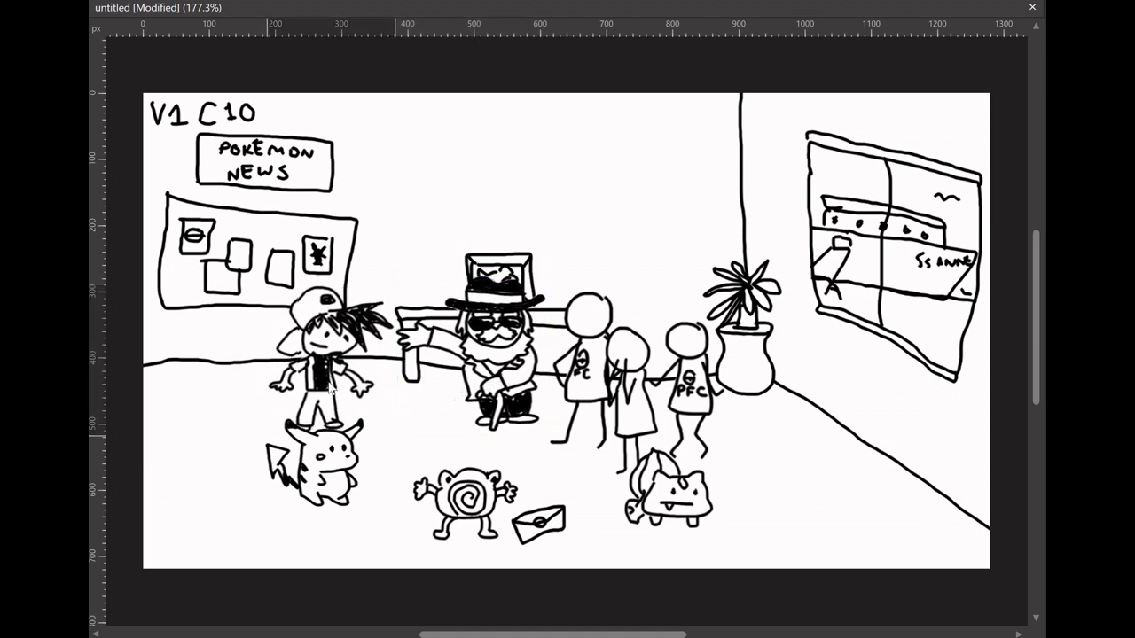
left_click(330, 388)
left_click_drag(522, 369, 545, 364)
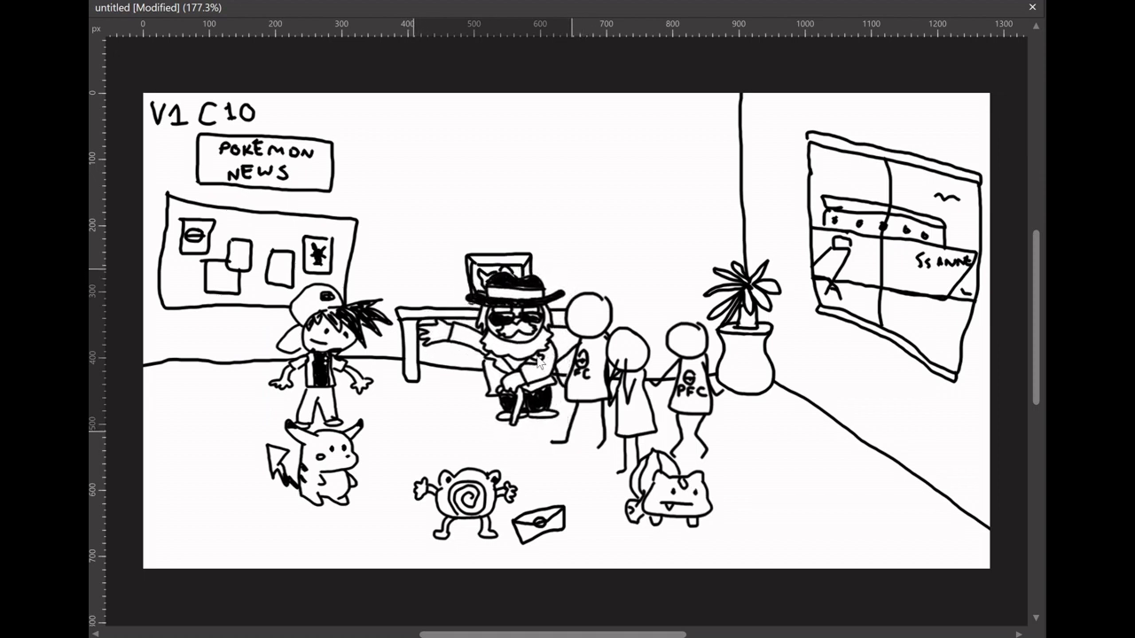
left_click_drag(544, 363, 479, 359)
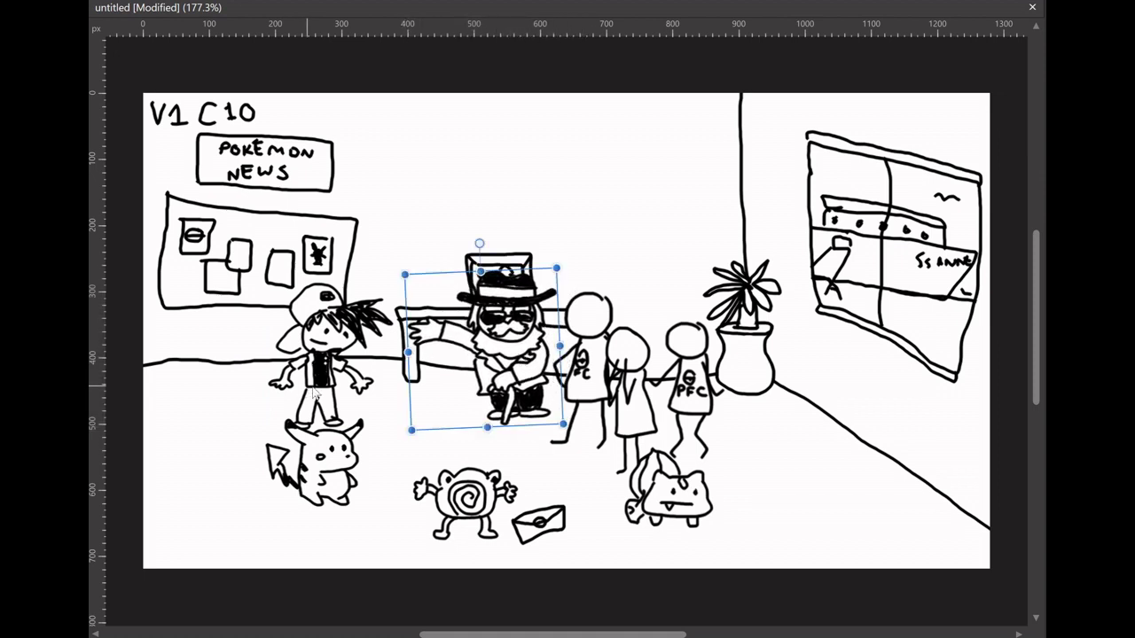
left_click_drag(313, 393, 333, 395)
left_click_drag(532, 364, 520, 356)
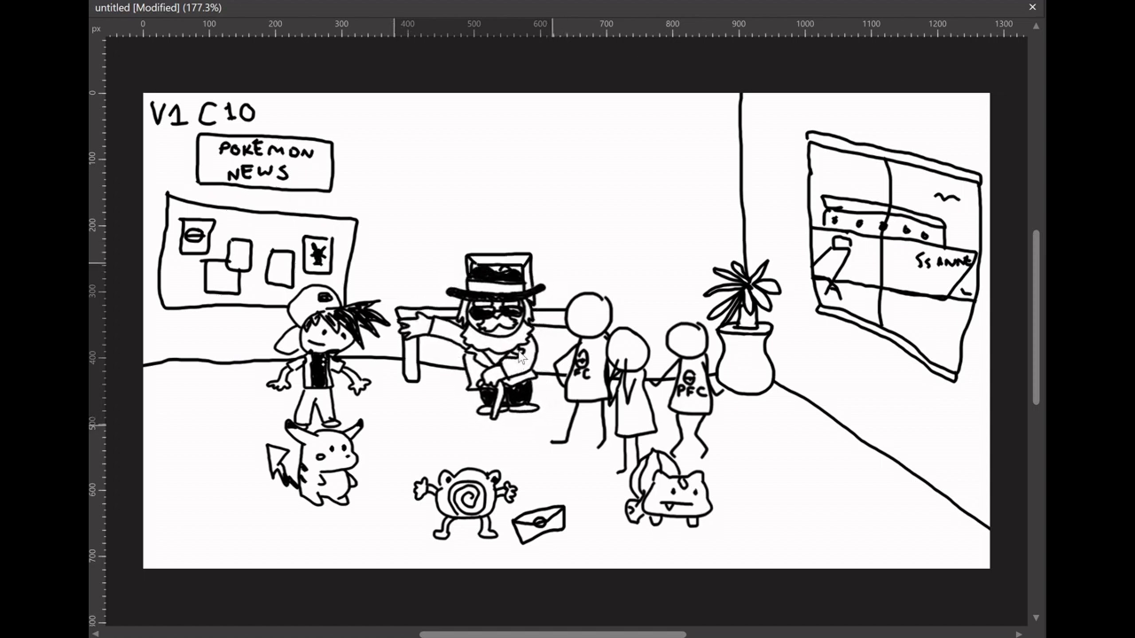
left_click_drag(520, 357, 540, 362)
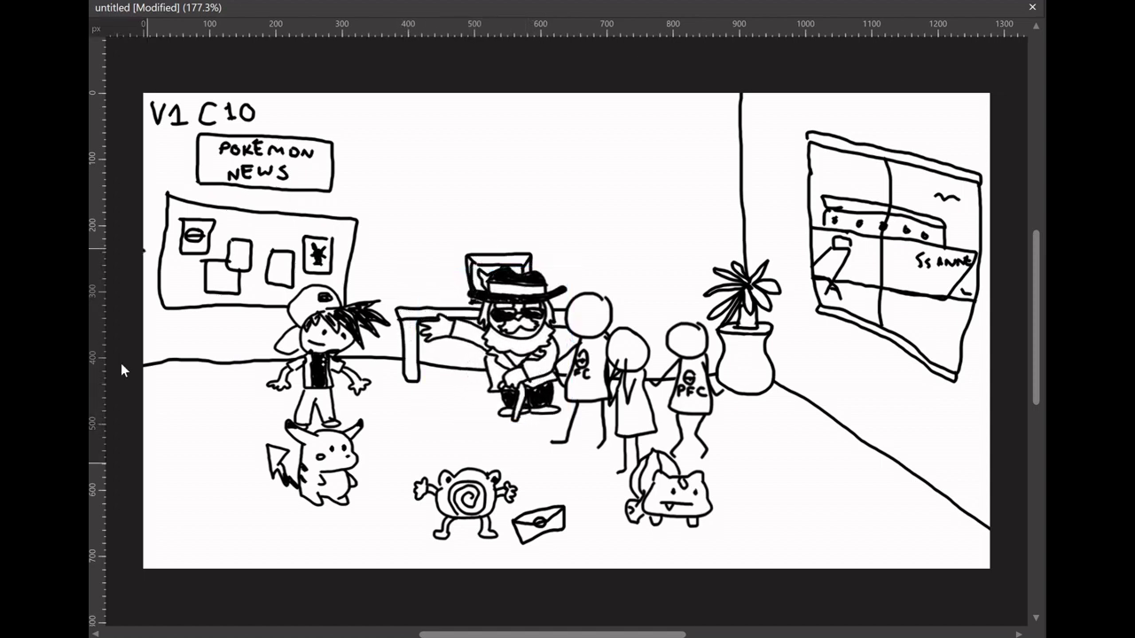
Bring in the striped-head figure from the left, then move and tilt the bearded man counter-clockwise
mouse_move(121, 363)
left_mouse_down()
mouse_move(247, 345)
mouse_move(232, 324)
mouse_move(216, 376)
left_mouse_up()
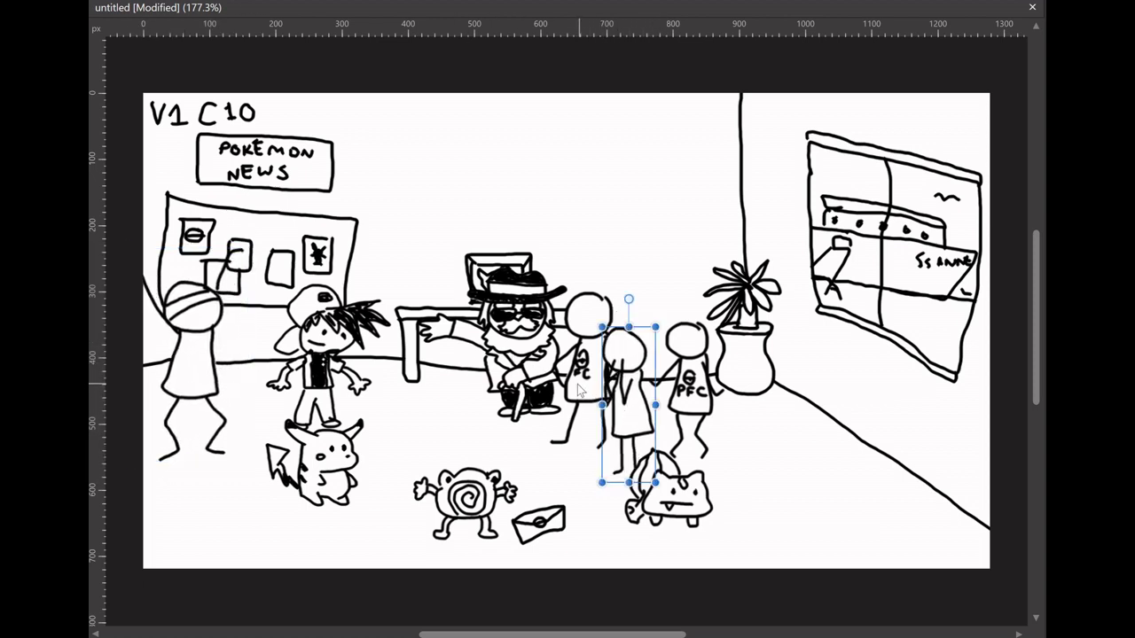
left_click_drag(601, 390, 587, 377)
key("ctrl+z")
key("ctrl+z")
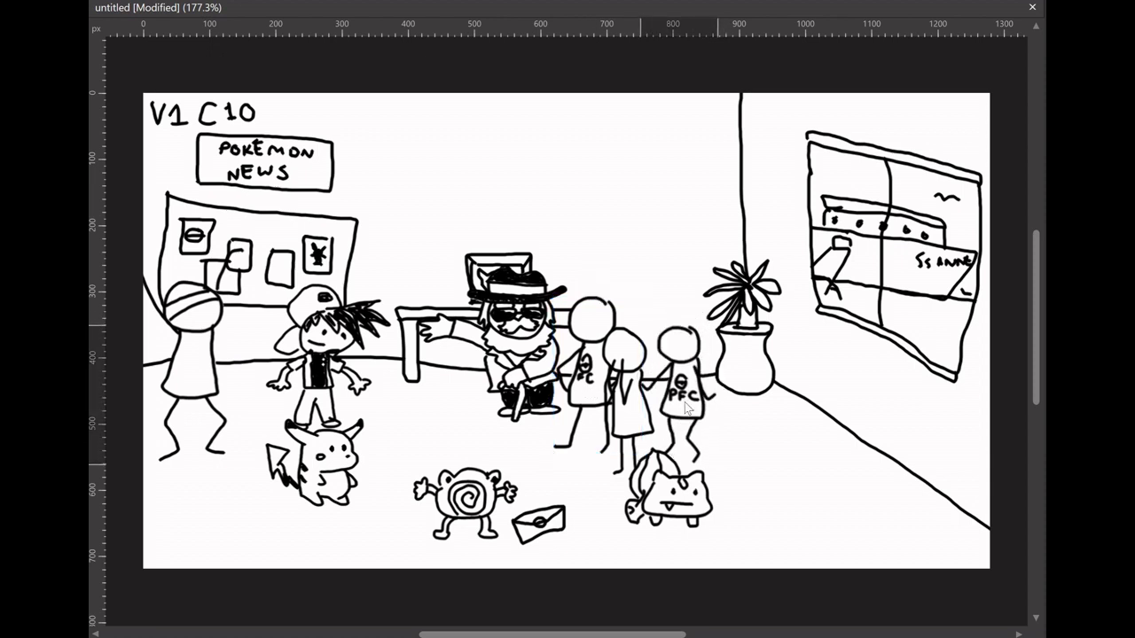
left_click_drag(521, 385, 513, 397)
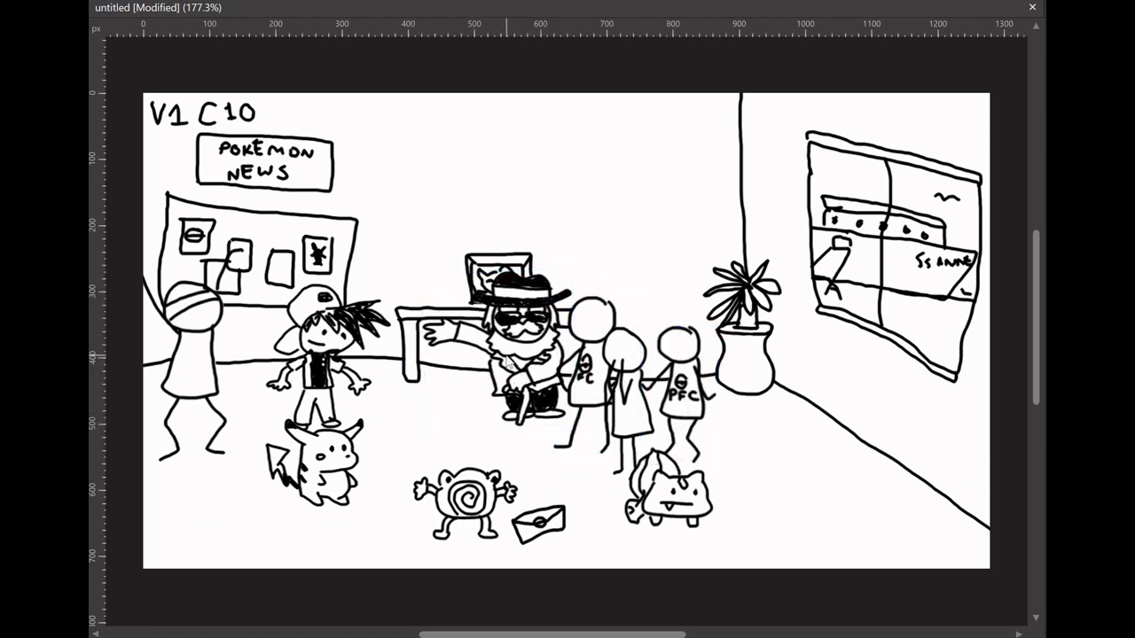
mouse_move(511, 369)
left_mouse_down()
mouse_move(530, 358)
mouse_move(503, 367)
left_mouse_up()
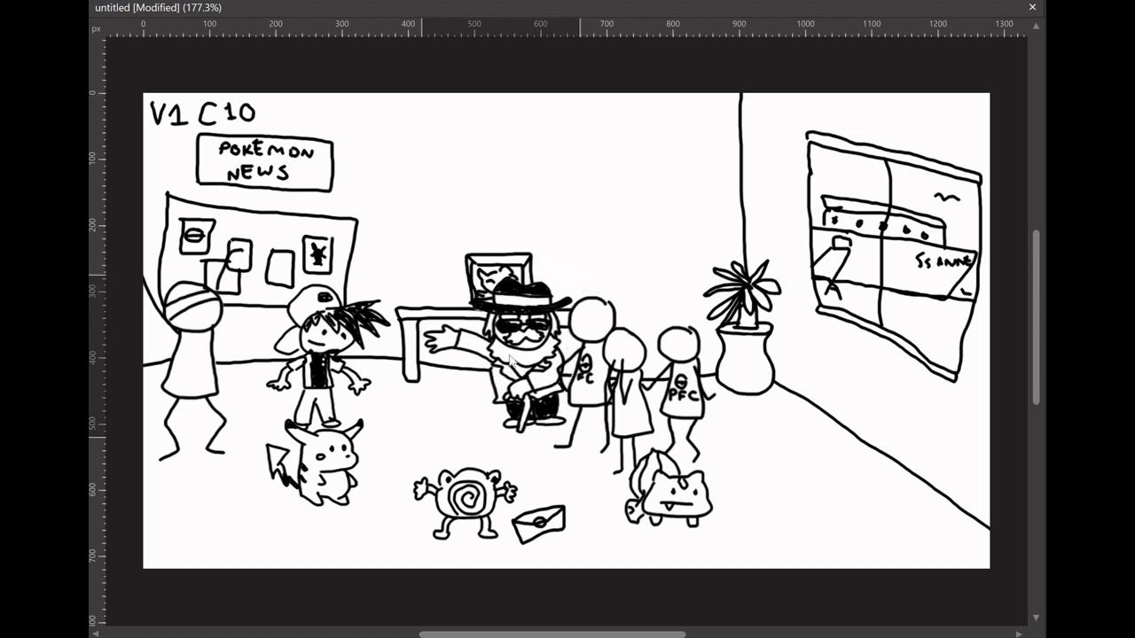
left_click_drag(503, 247, 481, 252)
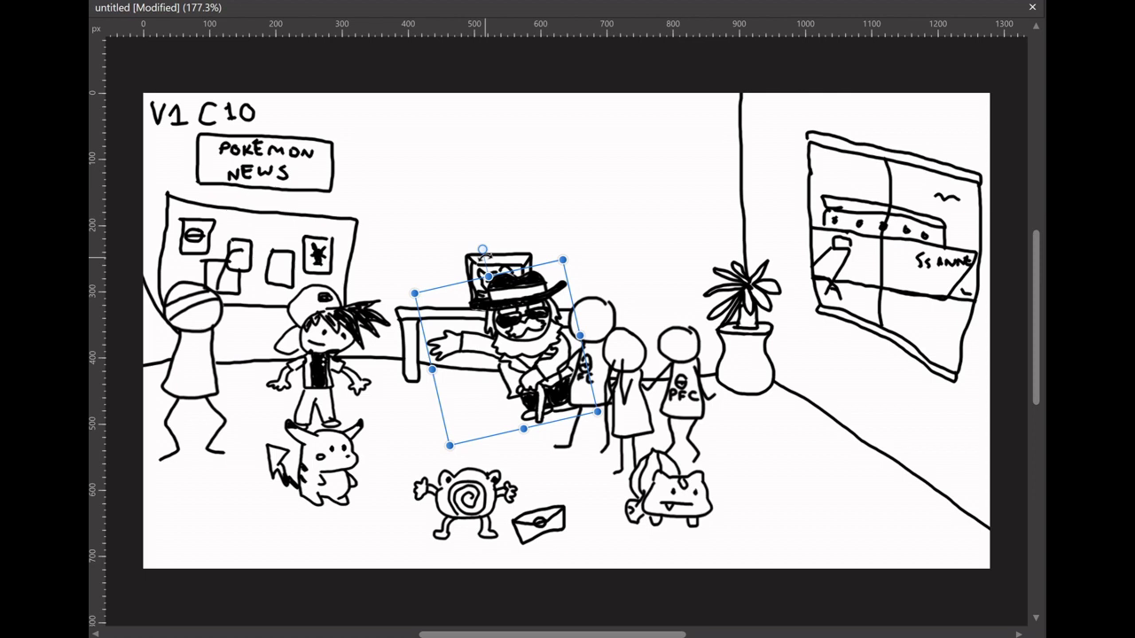
Move the trainer boy right and down and adjust the middle girl's position
mouse_move(318, 378)
left_mouse_down()
mouse_move(353, 396)
mouse_move(384, 377)
left_mouse_up()
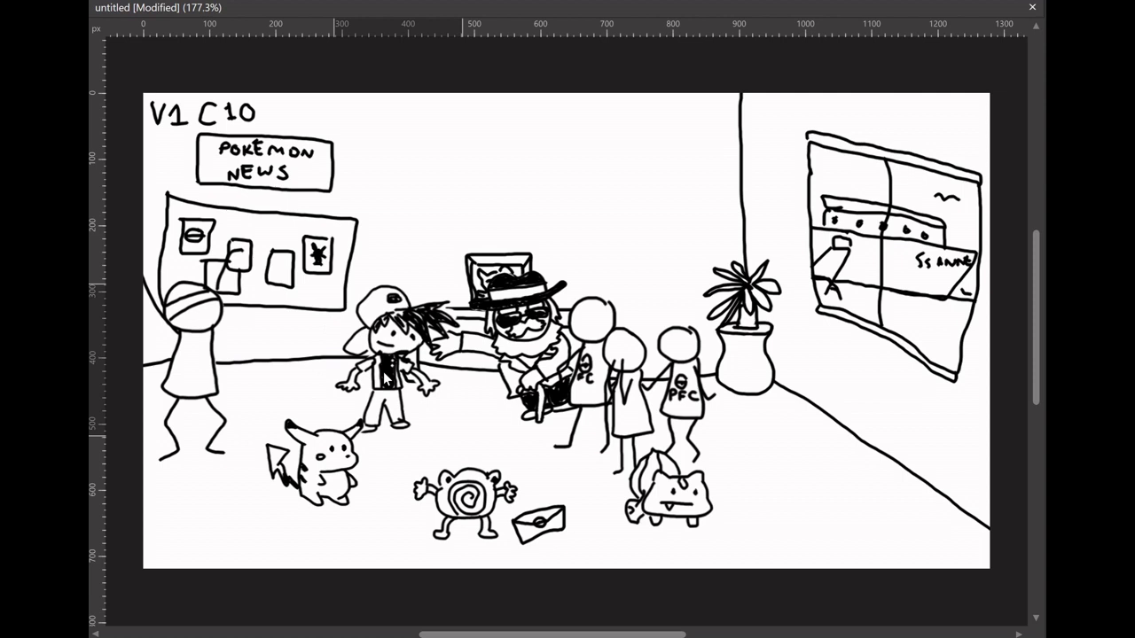
left_click_drag(385, 378, 388, 386)
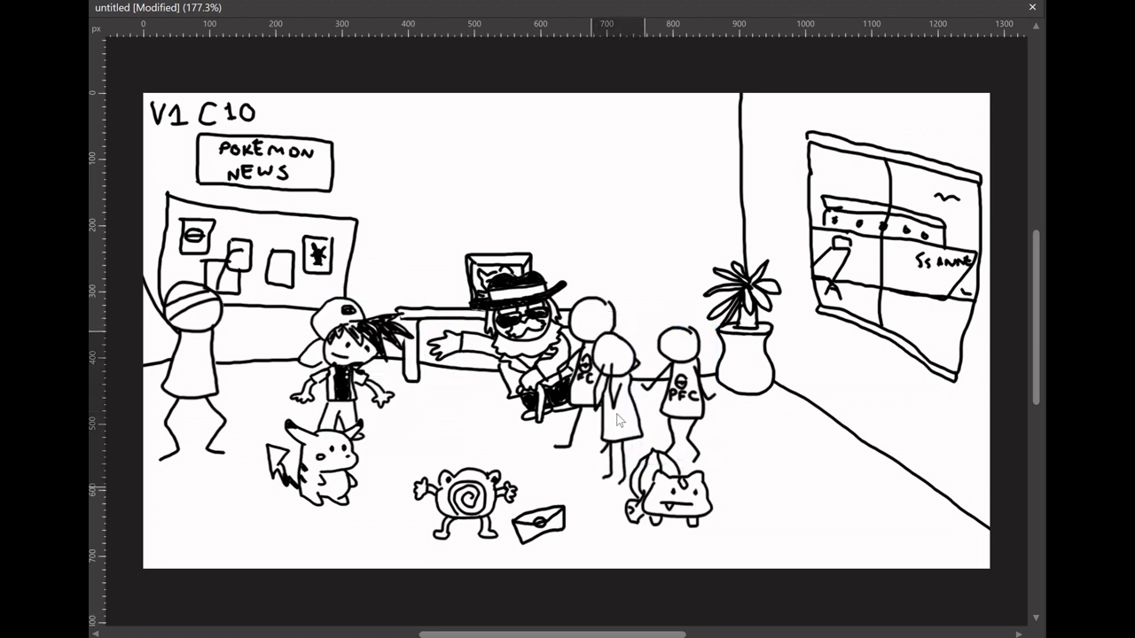
left_click_drag(617, 414, 619, 417)
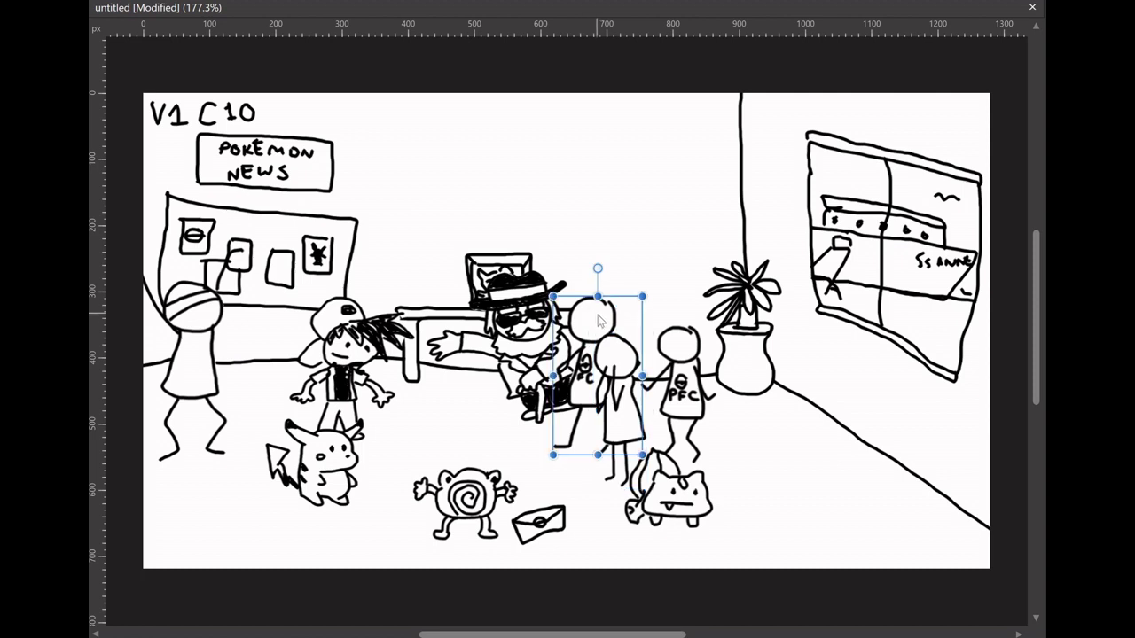
left_click(591, 318)
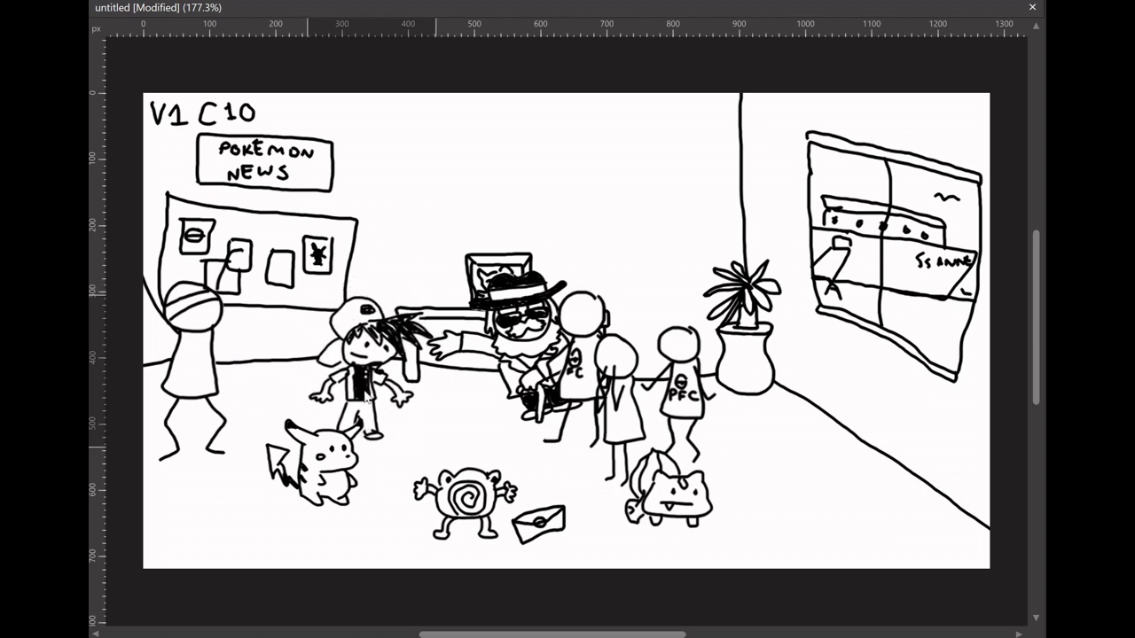
left_click(362, 392)
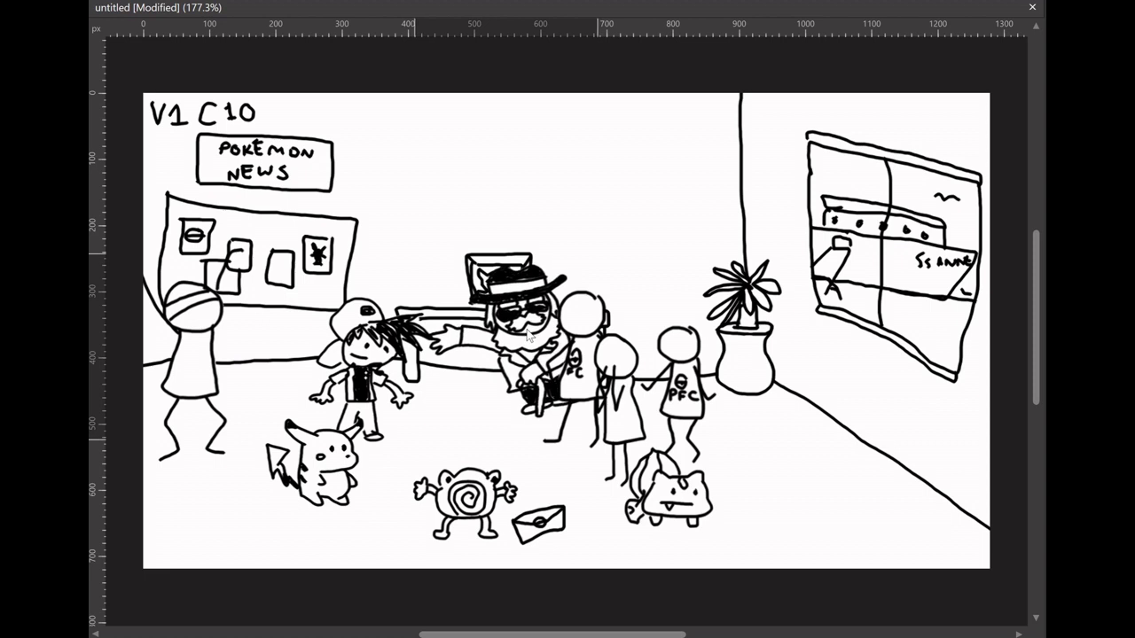
key("space")
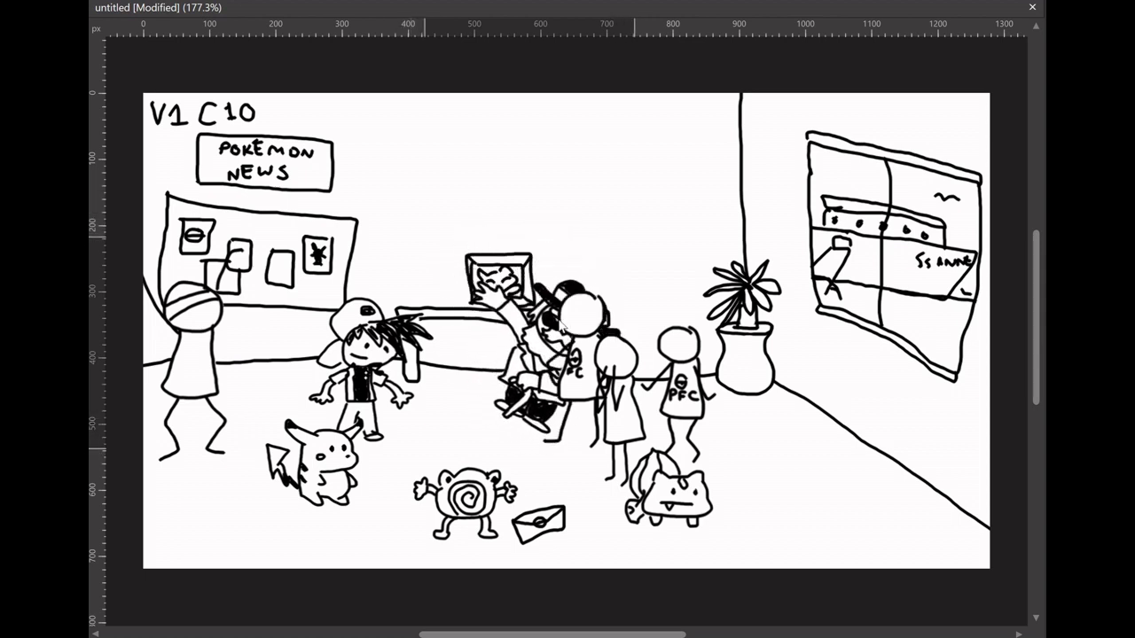
left_click(569, 282)
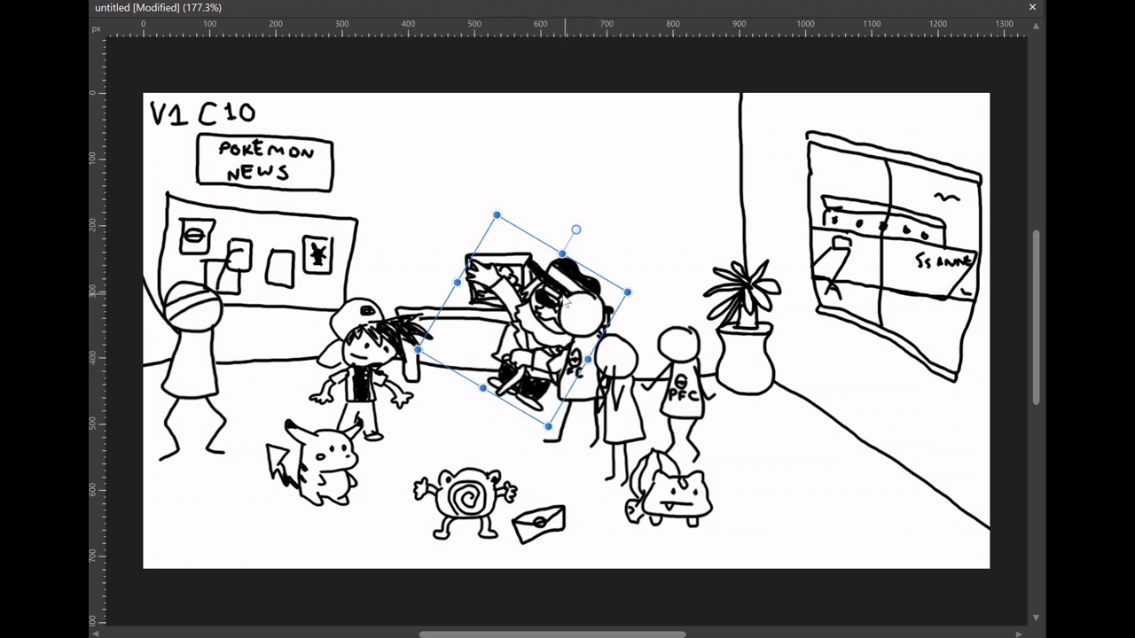
mouse_move(396, 379)
left_mouse_down()
mouse_move(443, 397)
mouse_move(404, 402)
mouse_move(426, 399)
left_mouse_up()
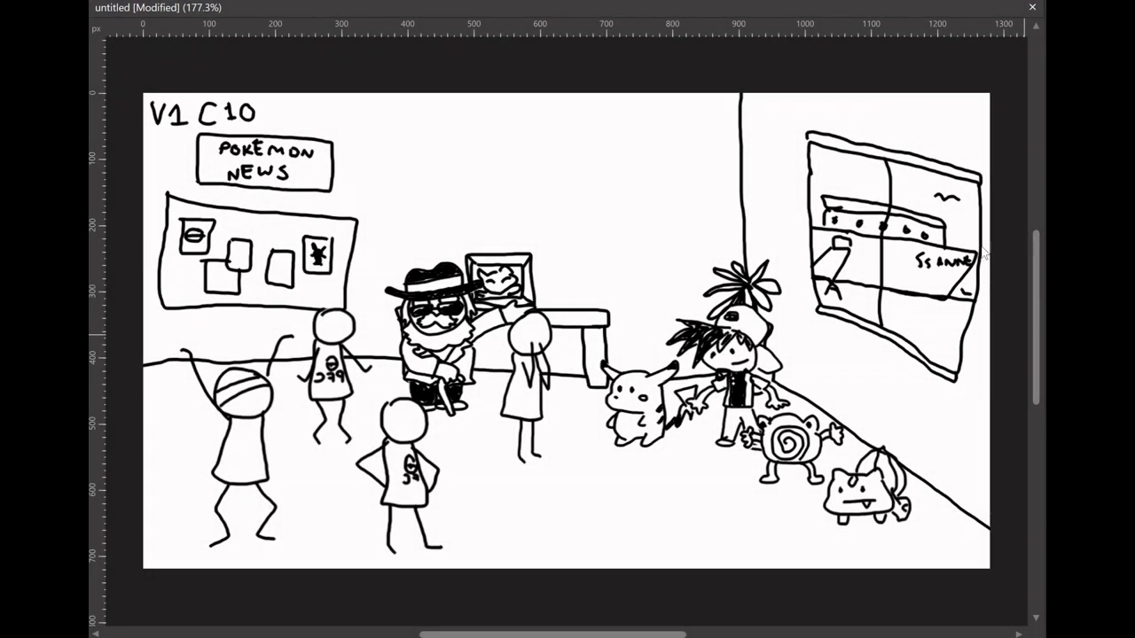
Lower, enlarge and widen the trainer boy, tilting him about 30° counter-clockwise
left_click(736, 377)
left_click(537, 393)
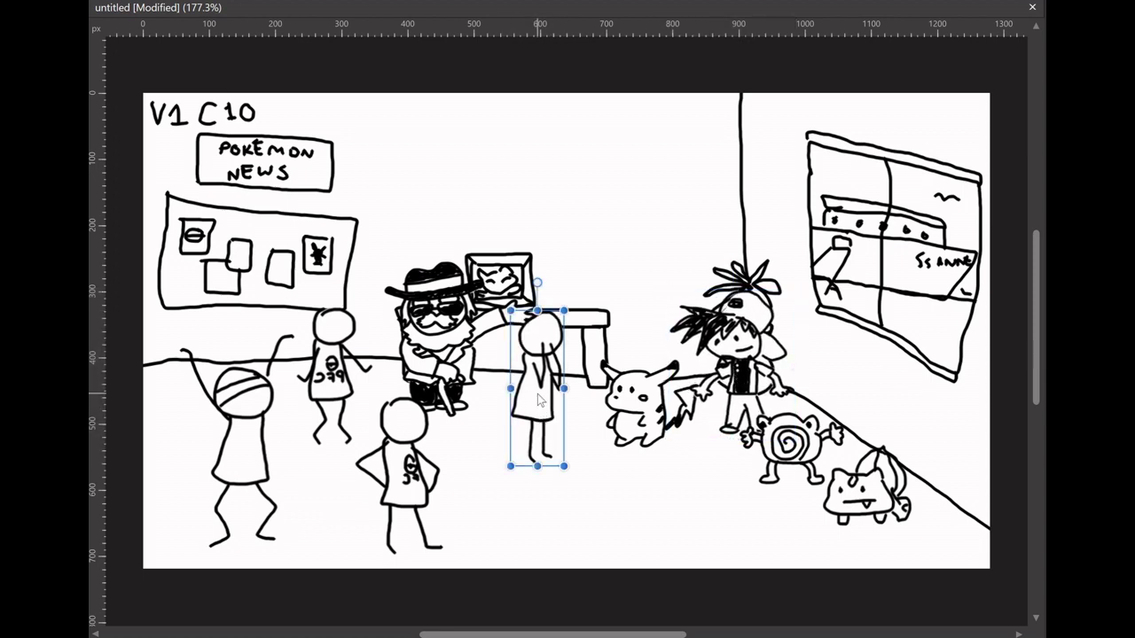
key("Escape")
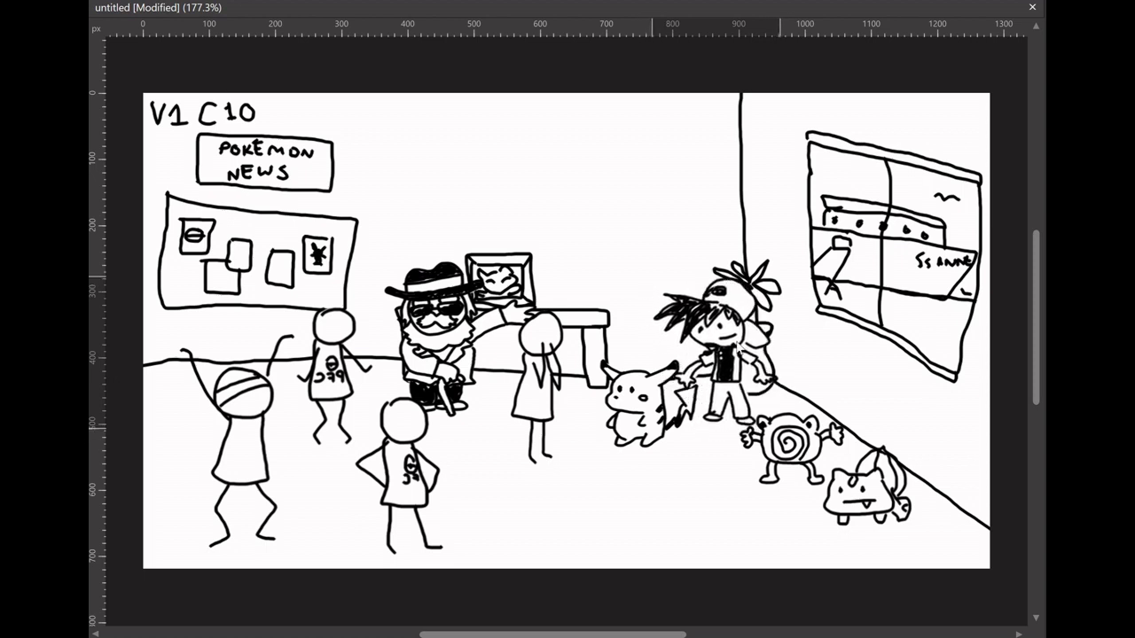
left_click_drag(679, 347, 677, 365)
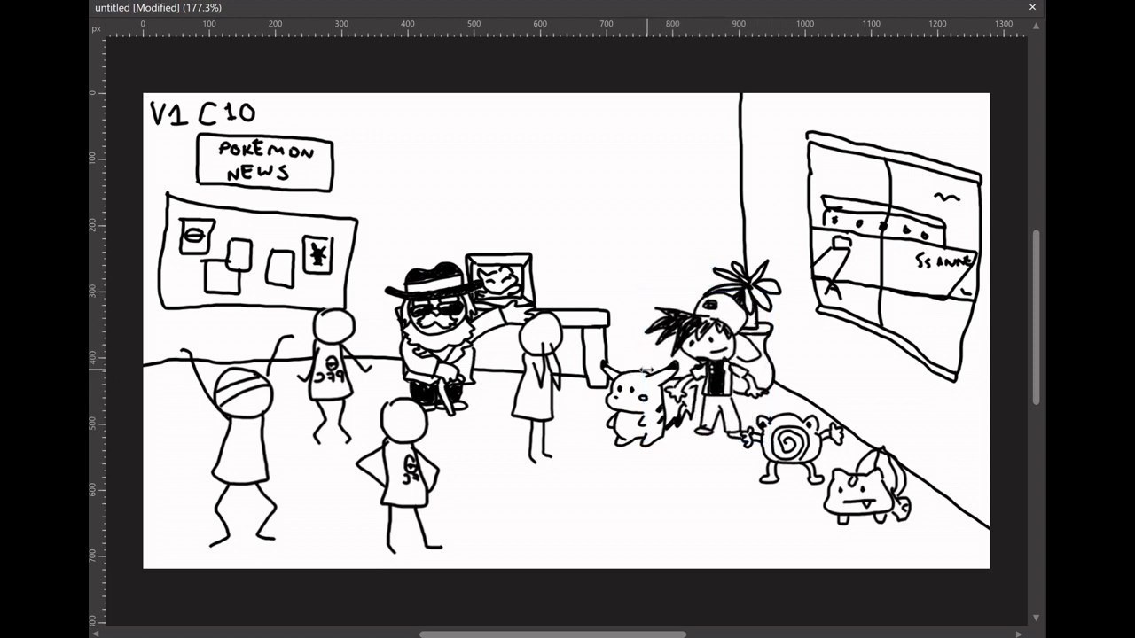
left_click_drag(809, 345, 824, 368)
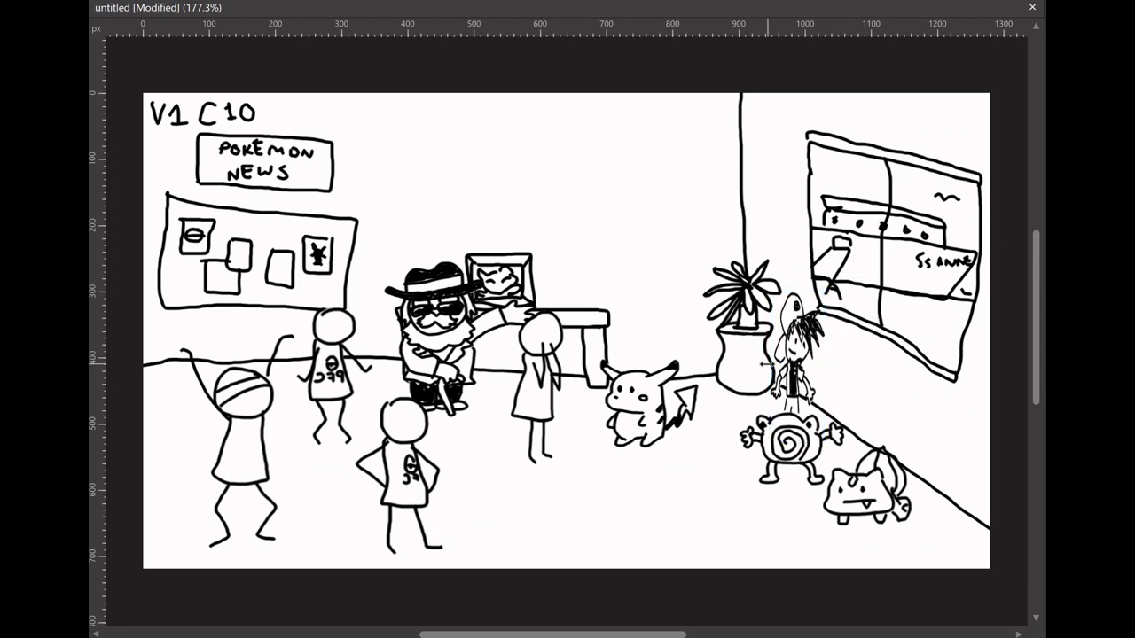
left_click_drag(703, 374, 709, 368)
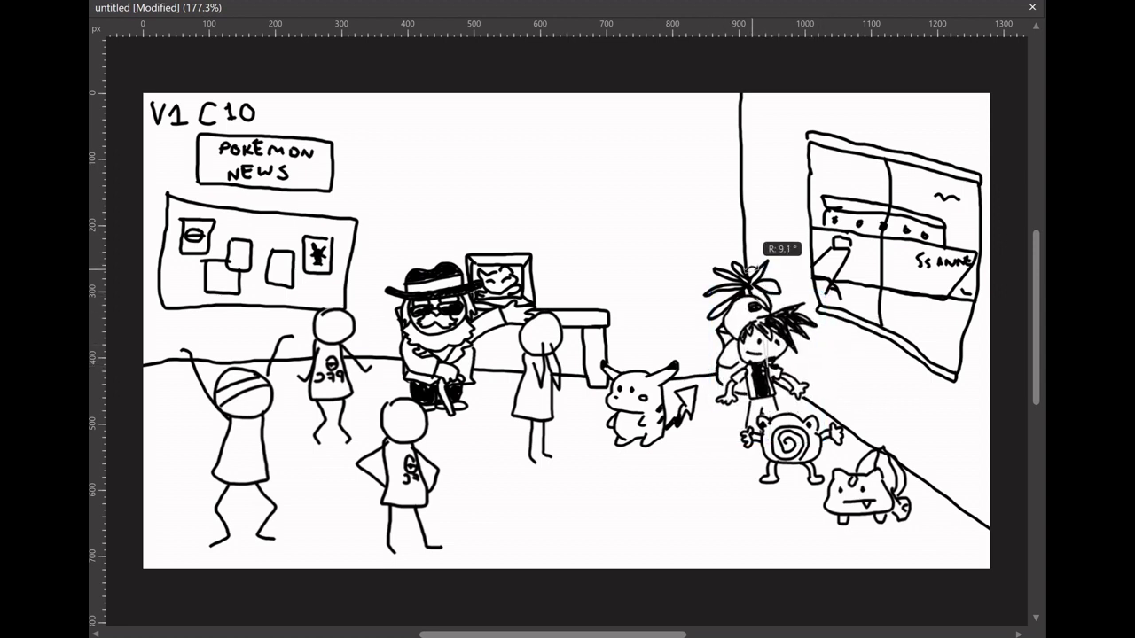
mouse_move(767, 265)
left_mouse_down()
mouse_move(725, 274)
mouse_move(786, 267)
left_mouse_up()
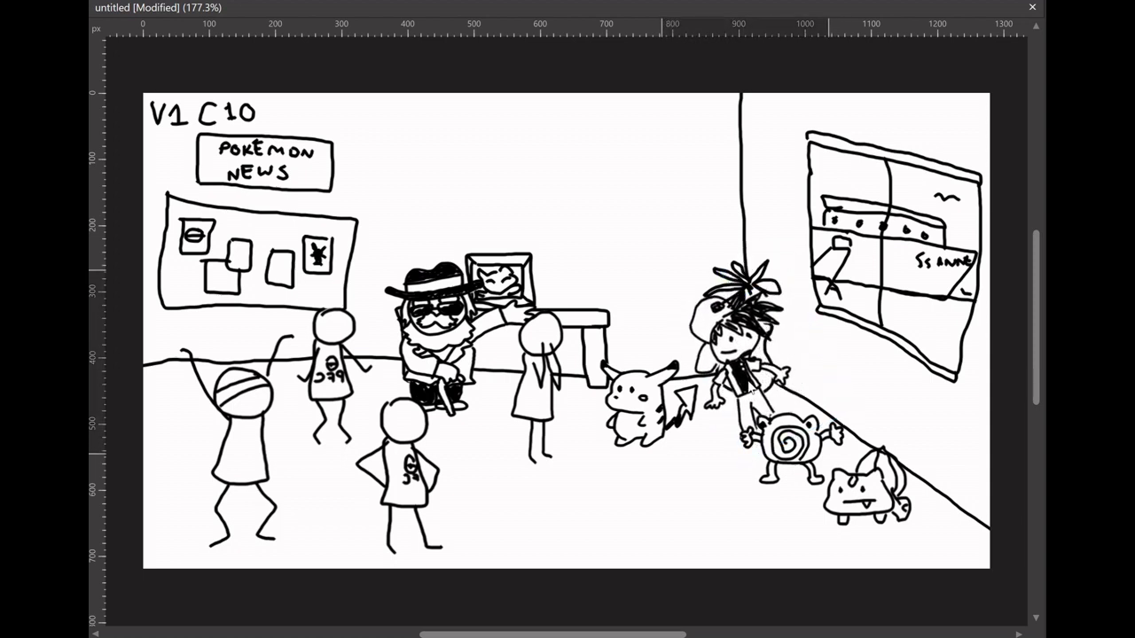
Stand the trainer upright before the potted plant and move the G 34 stick figure up-right
mouse_move(750, 390)
left_mouse_down()
mouse_move(733, 381)
mouse_move(741, 395)
left_mouse_up()
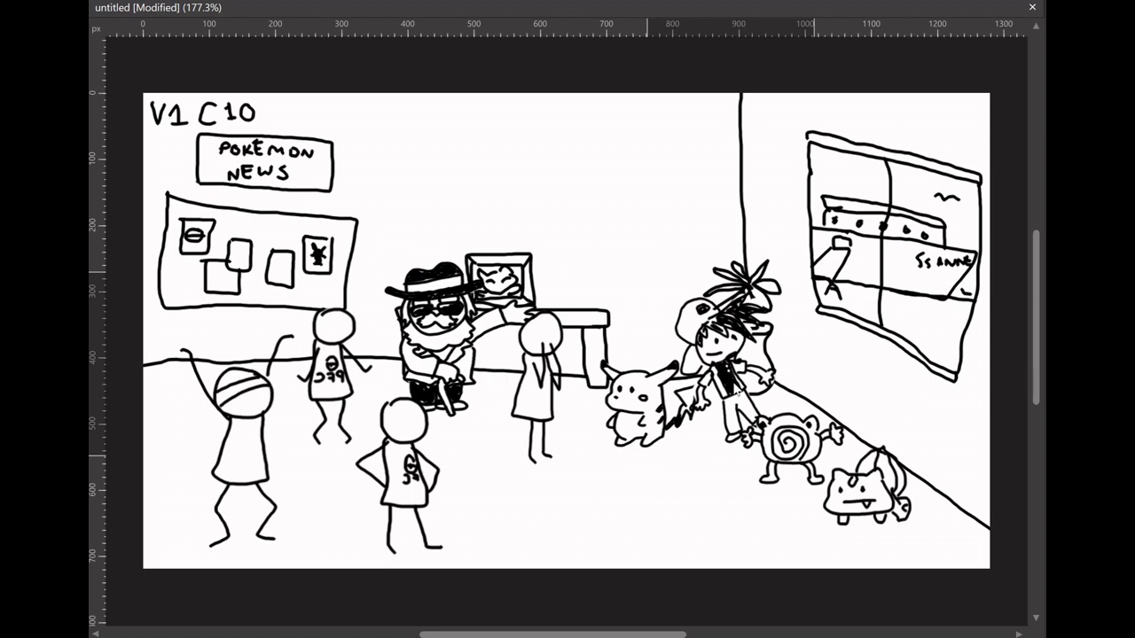
left_click_drag(739, 395, 767, 381)
left_click_drag(719, 255, 743, 247)
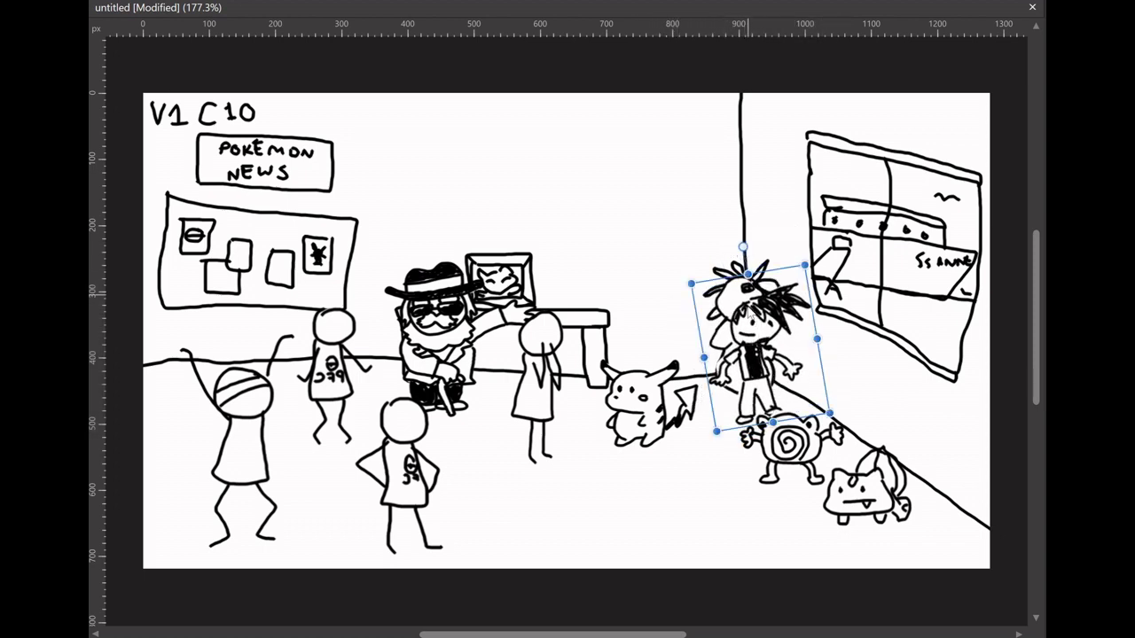
mouse_move(749, 355)
left_mouse_down()
mouse_move(789, 337)
mouse_move(802, 346)
left_mouse_up()
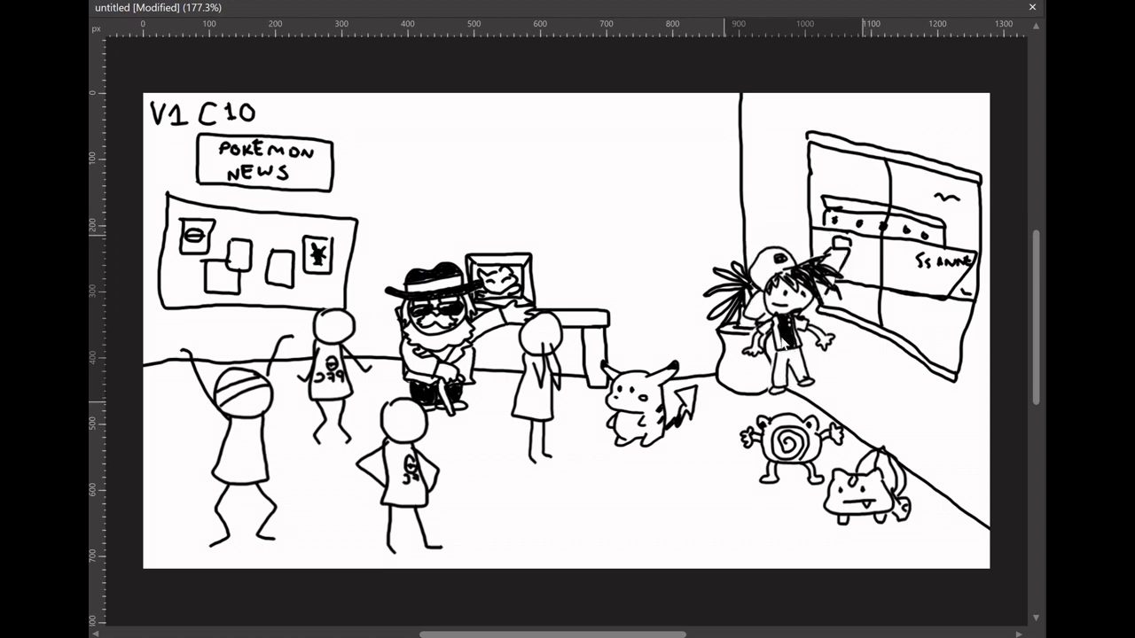
mouse_move(798, 350)
left_mouse_down()
mouse_move(770, 364)
mouse_move(685, 348)
left_mouse_up()
mouse_move(434, 492)
left_mouse_down()
mouse_move(459, 494)
mouse_move(459, 481)
left_mouse_up()
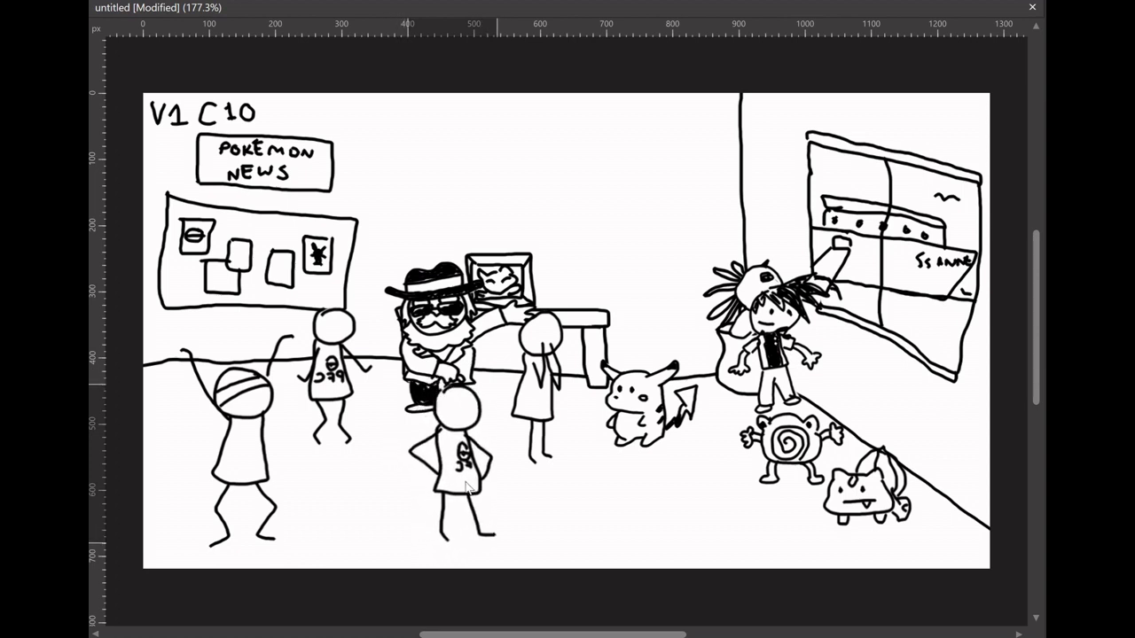
Rotate the trainer nearly upright, enlarge him and move him to the far left behind the striped-head figure
left_click(452, 490)
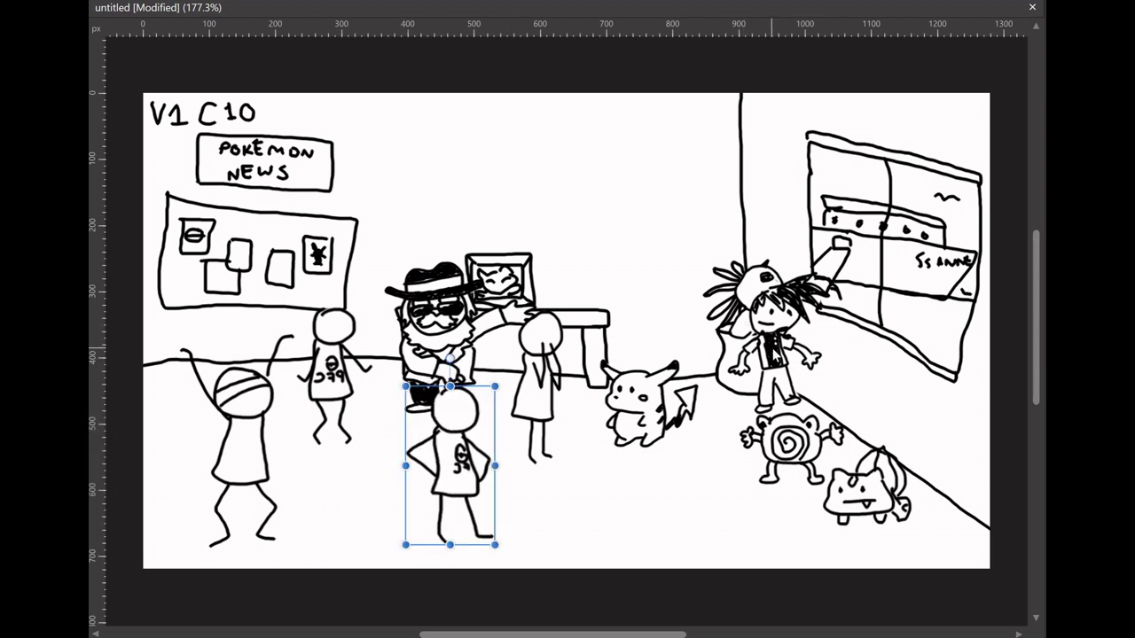
left_click(776, 346)
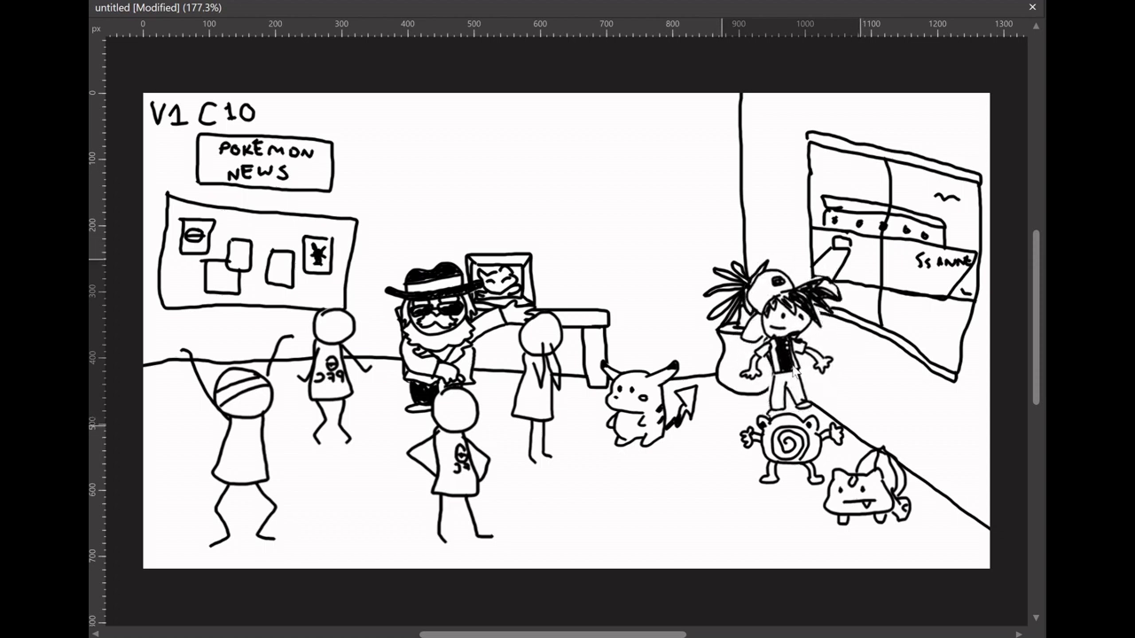
left_click(791, 363)
left_click_drag(761, 256, 791, 243)
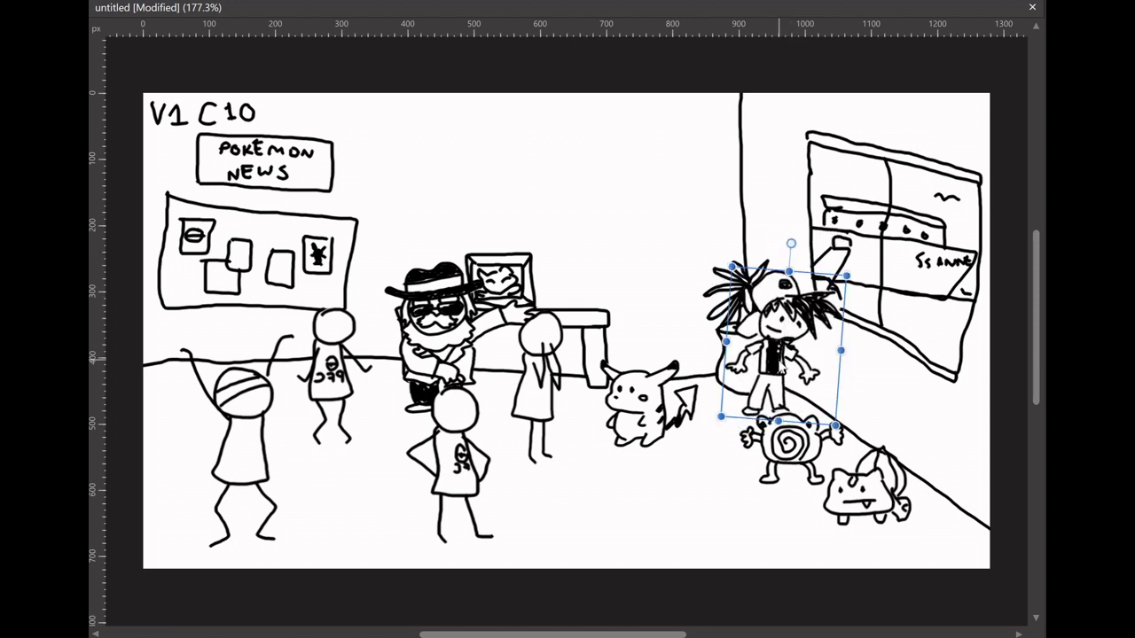
mouse_move(773, 363)
left_mouse_down()
mouse_move(747, 416)
mouse_move(720, 398)
mouse_move(760, 386)
mouse_move(743, 372)
left_mouse_up()
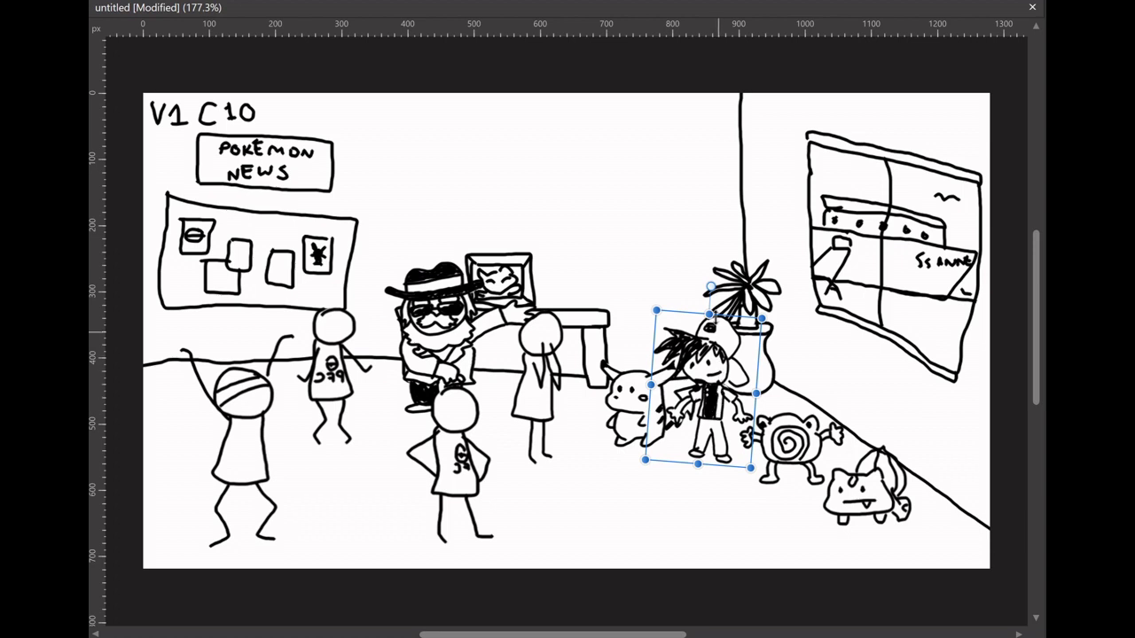
mouse_move(756, 393)
left_mouse_down()
mouse_move(773, 372)
mouse_move(603, 404)
mouse_move(217, 403)
left_mouse_up()
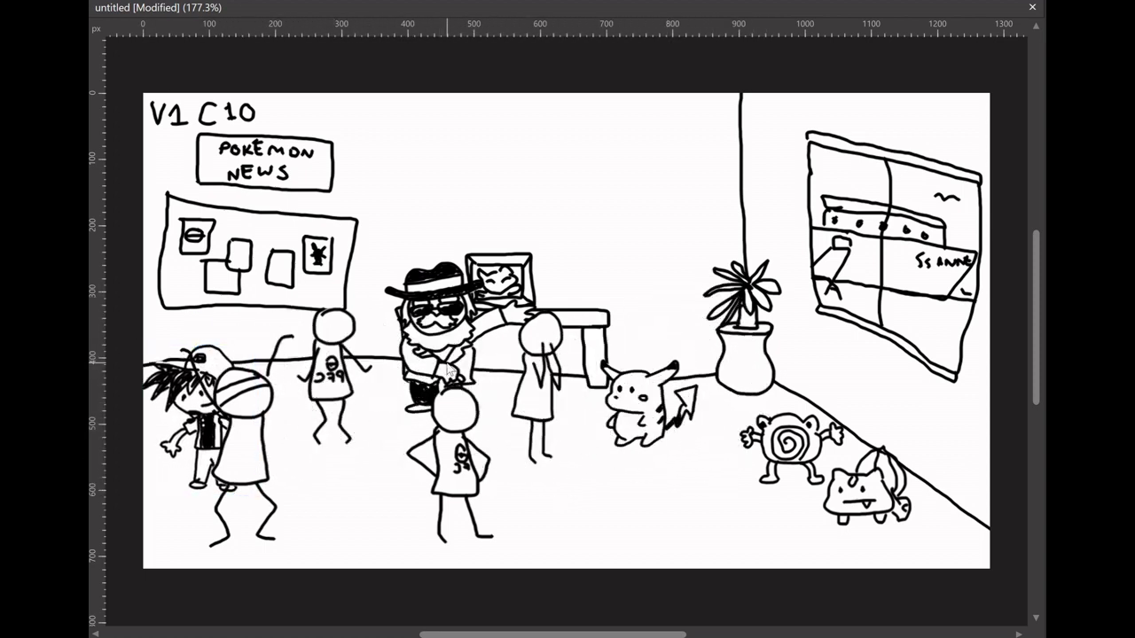
left_click_drag(451, 370, 425, 348)
Move Poliwhirl, Bulbasaur and Pikachu to the lower left and place the trainer behind Poliwhirl
left_click(426, 348)
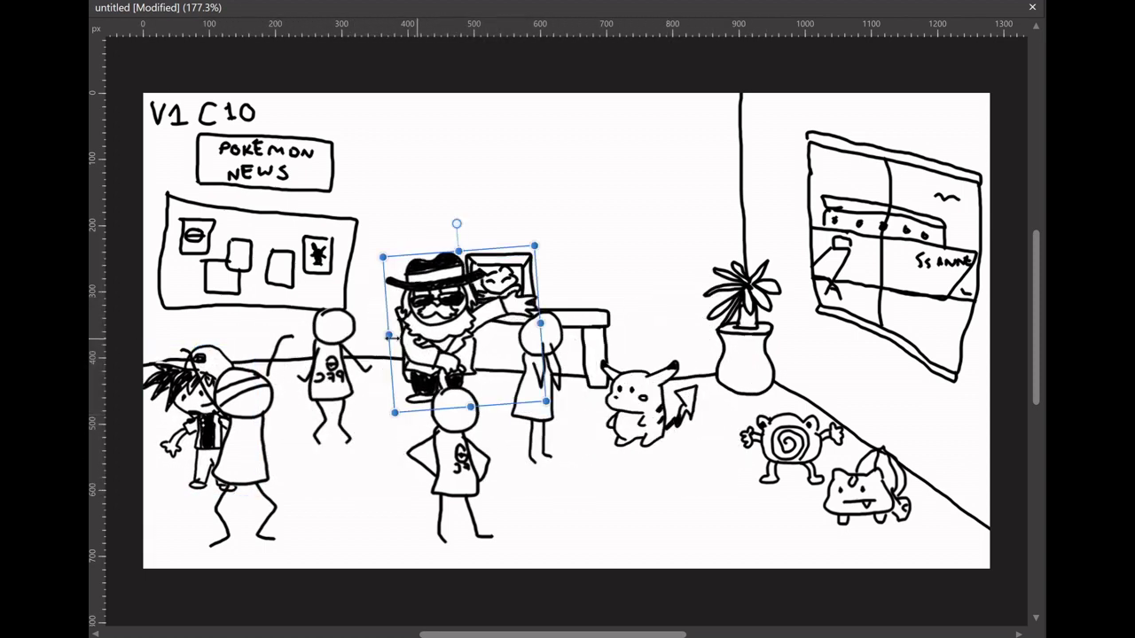
left_click_drag(761, 448, 289, 454)
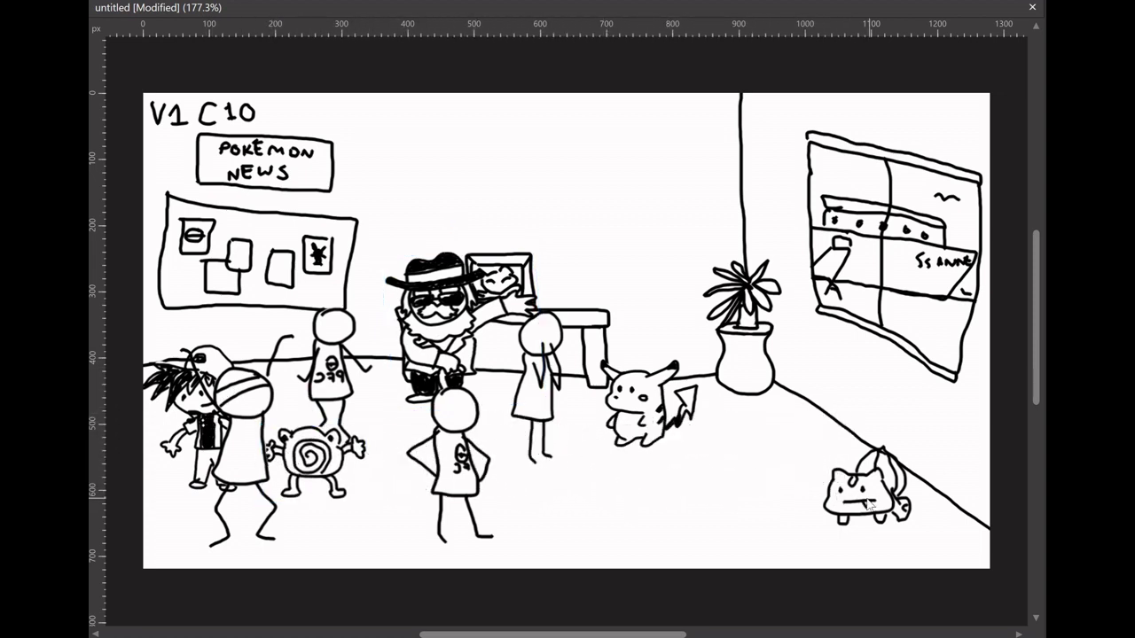
mouse_move(868, 503)
left_mouse_down()
mouse_move(650, 458)
mouse_move(409, 463)
mouse_move(375, 478)
mouse_move(397, 490)
left_mouse_up()
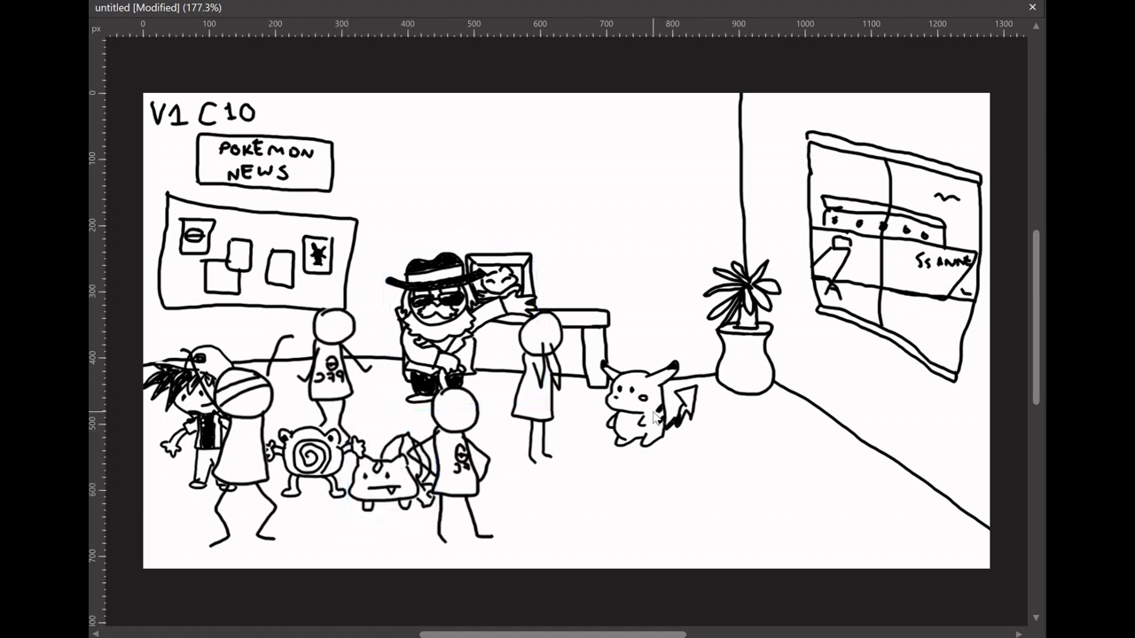
left_click_drag(656, 417, 530, 467)
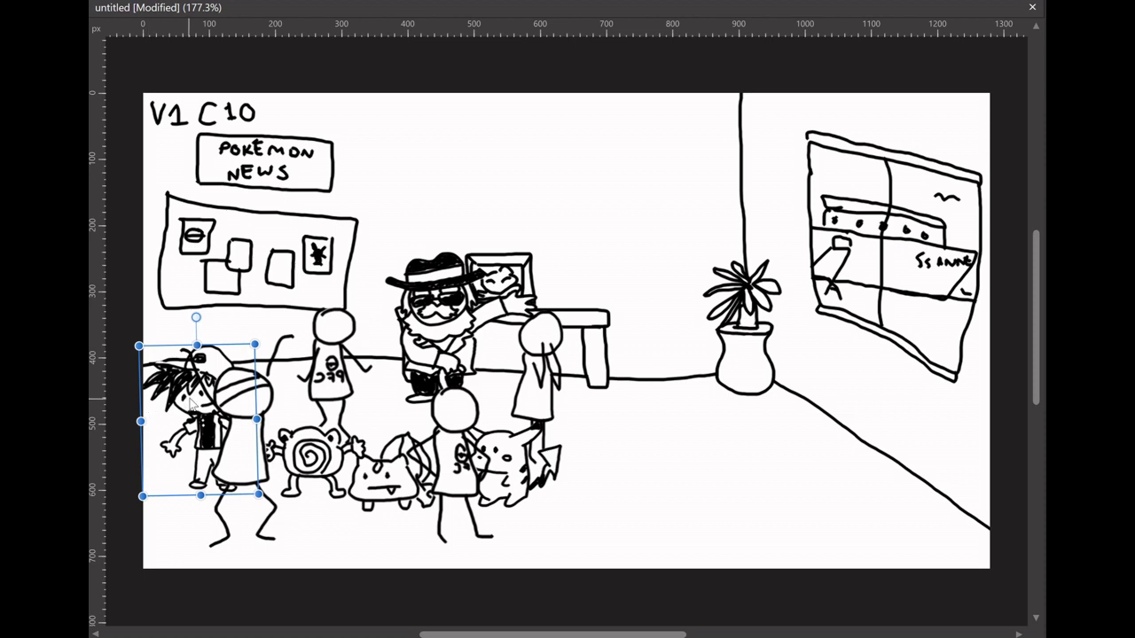
mouse_move(137, 424)
left_mouse_down()
mouse_move(266, 410)
mouse_move(224, 425)
left_mouse_up()
left_click(235, 424)
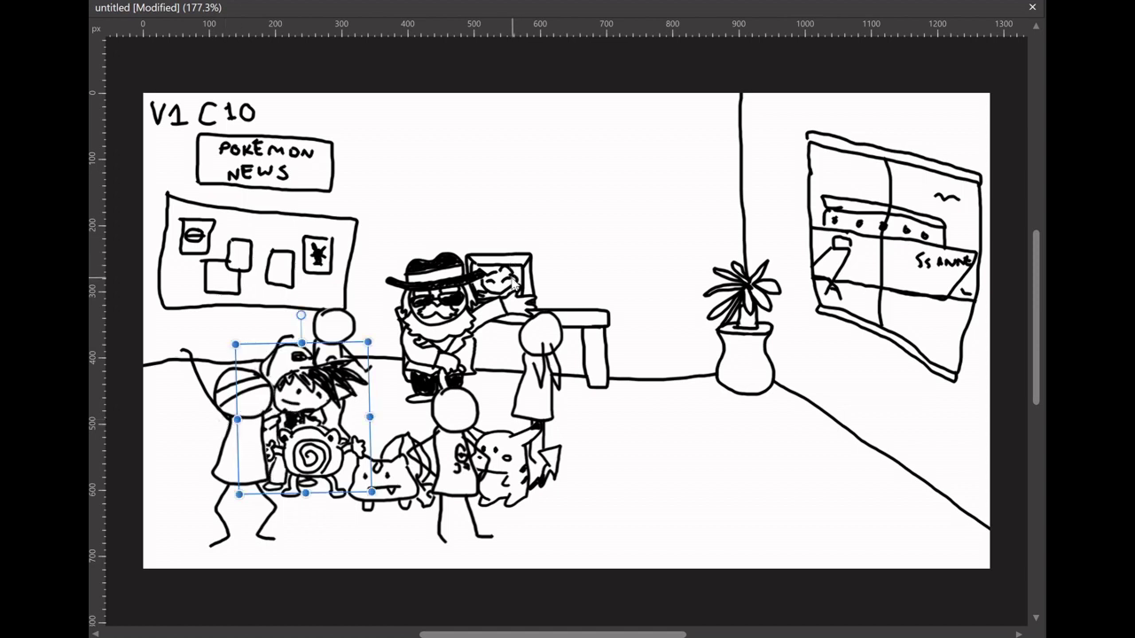
Fit the bearded man into the group, nudge the trainer and Pikachu, then shift the man right
mouse_move(478, 310)
left_mouse_down()
mouse_move(420, 405)
mouse_move(432, 405)
left_mouse_up()
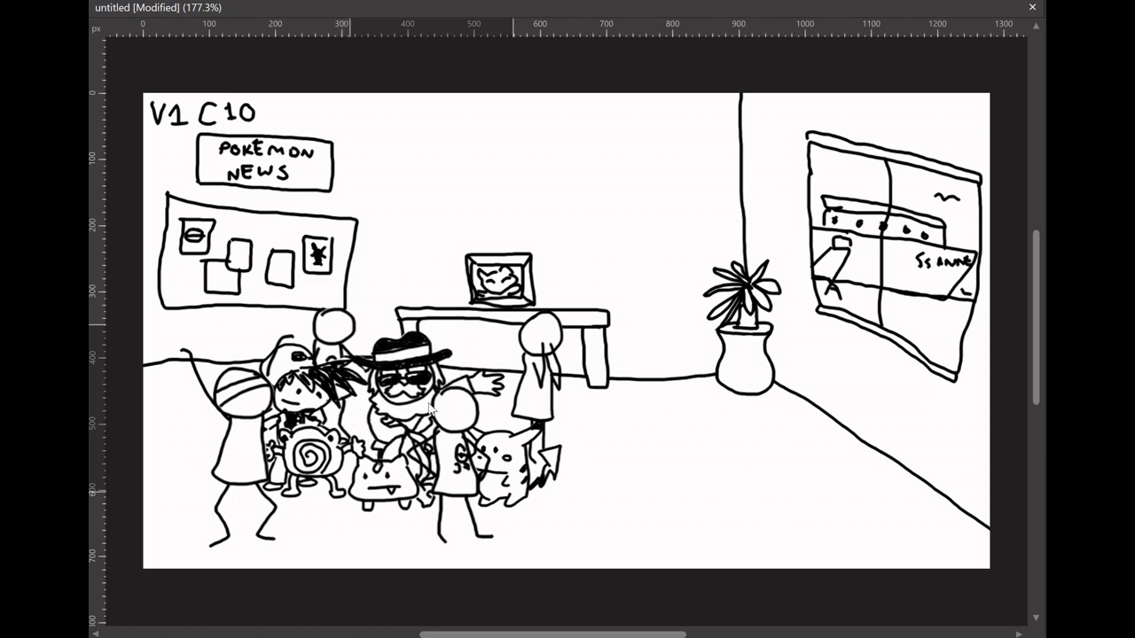
left_click(357, 392)
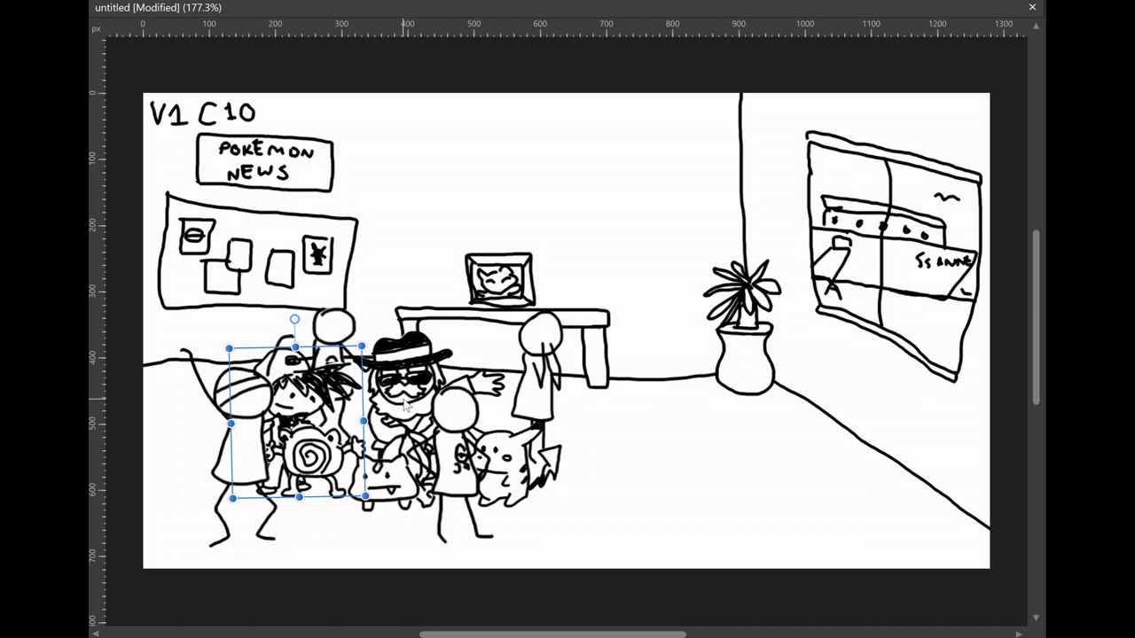
mouse_move(404, 404)
left_mouse_down()
mouse_move(396, 397)
mouse_move(417, 394)
left_mouse_up()
left_click_drag(302, 395, 312, 401)
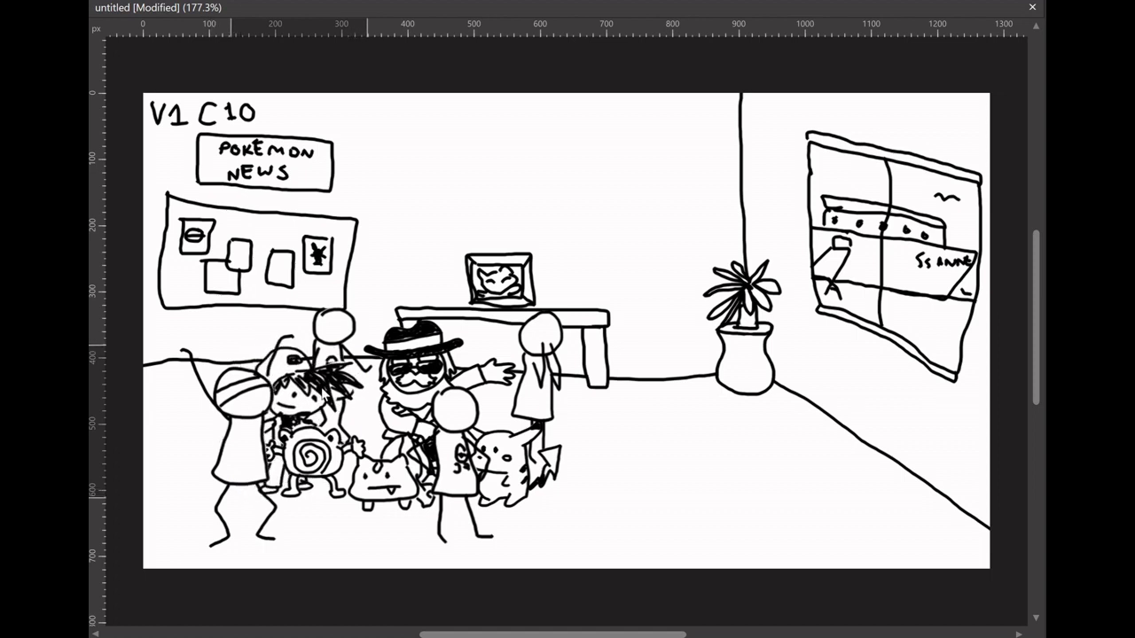
left_click_drag(312, 401, 306, 392)
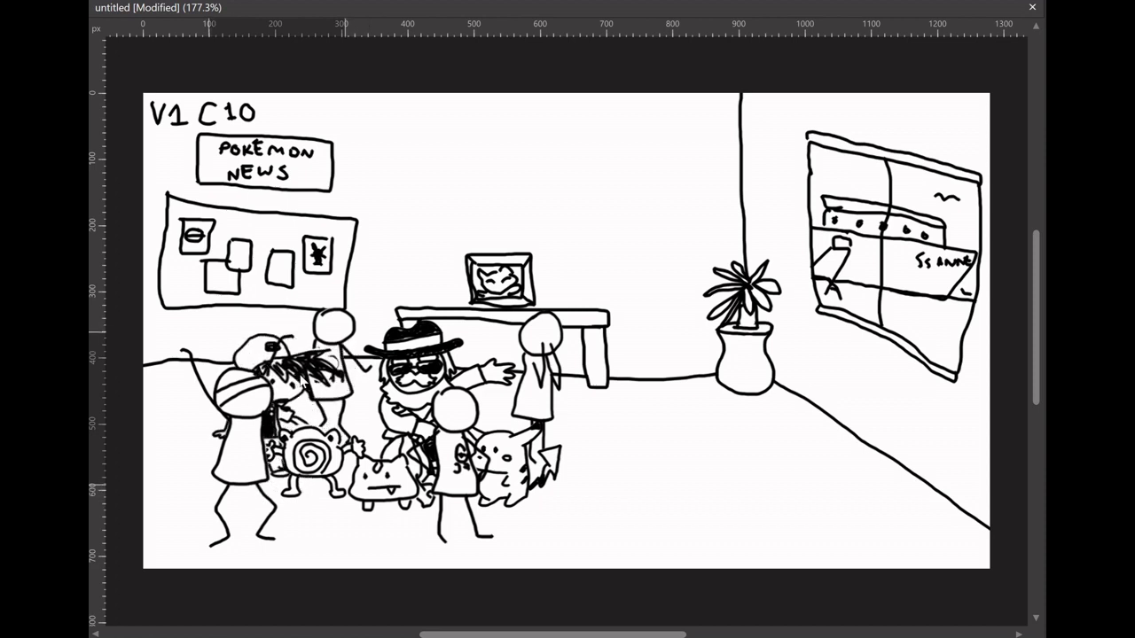
left_click_drag(319, 392, 310, 387)
left_click_drag(520, 480, 524, 454)
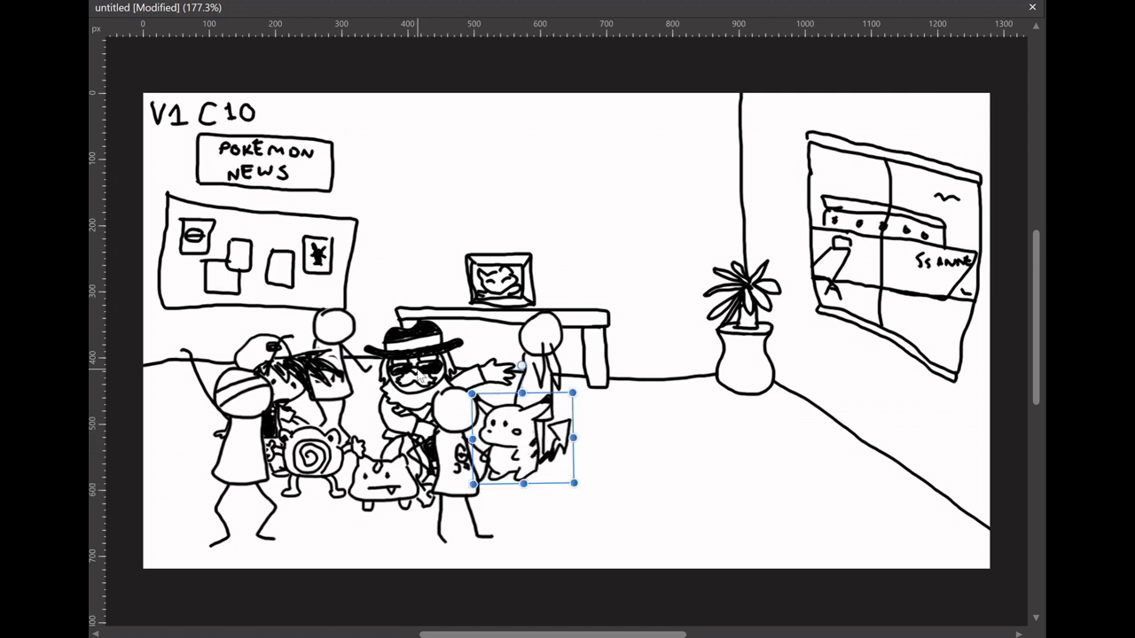
left_click(421, 375)
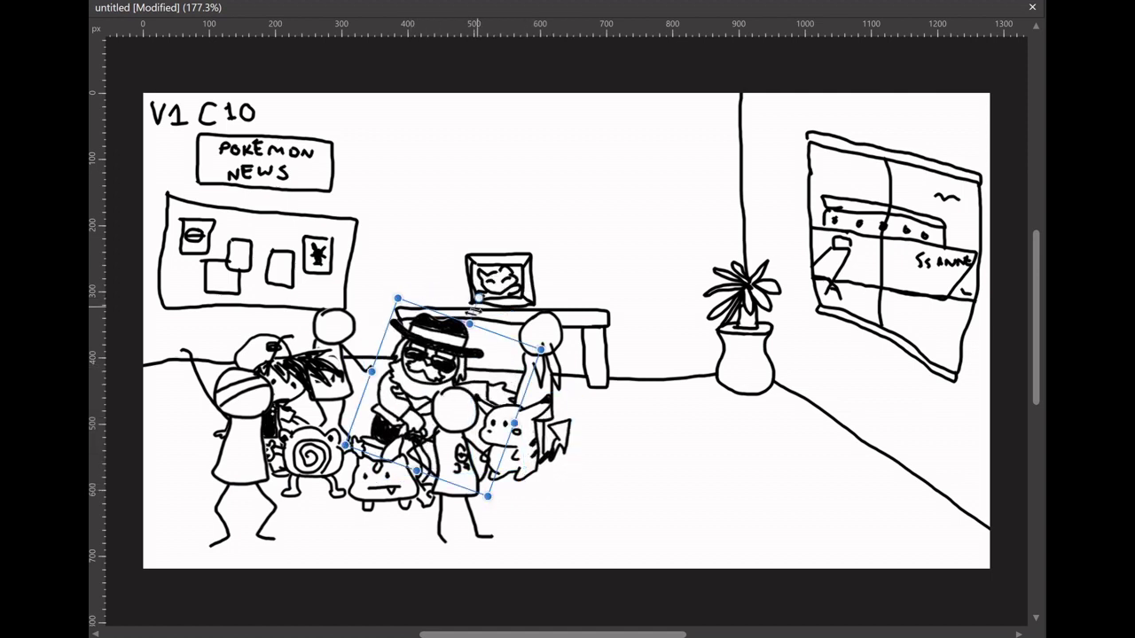
mouse_move(426, 390)
left_mouse_down()
mouse_move(490, 374)
mouse_move(634, 390)
left_mouse_up()
Rotate the bearded man upright beside the plant with Pikachu just to his right
left_click_drag(510, 440, 714, 374)
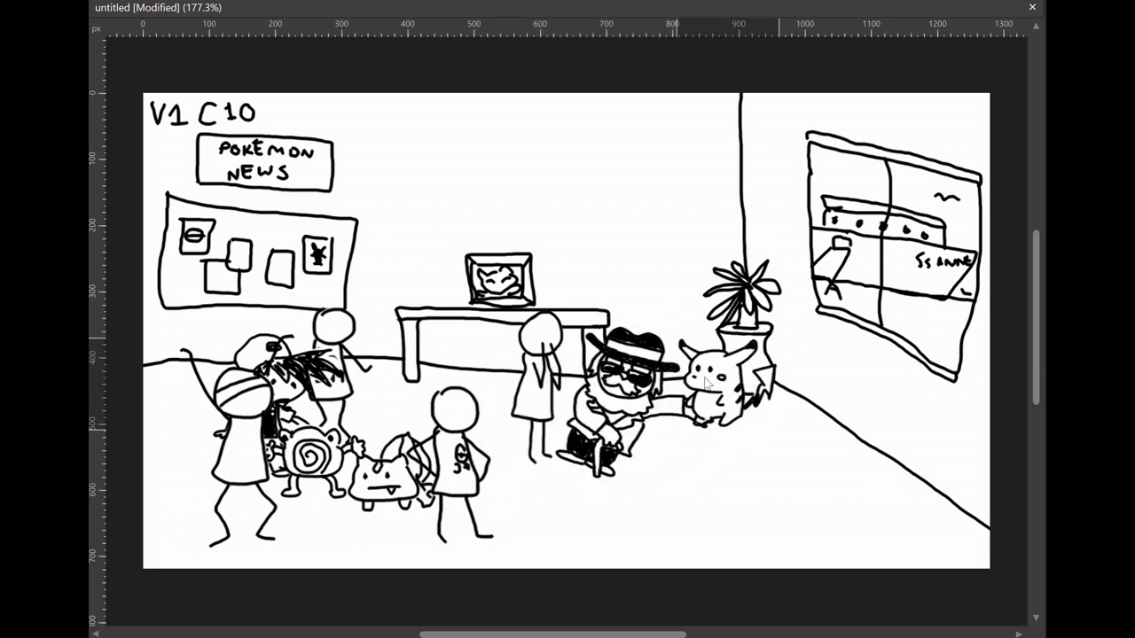
left_click(642, 330, "shift")
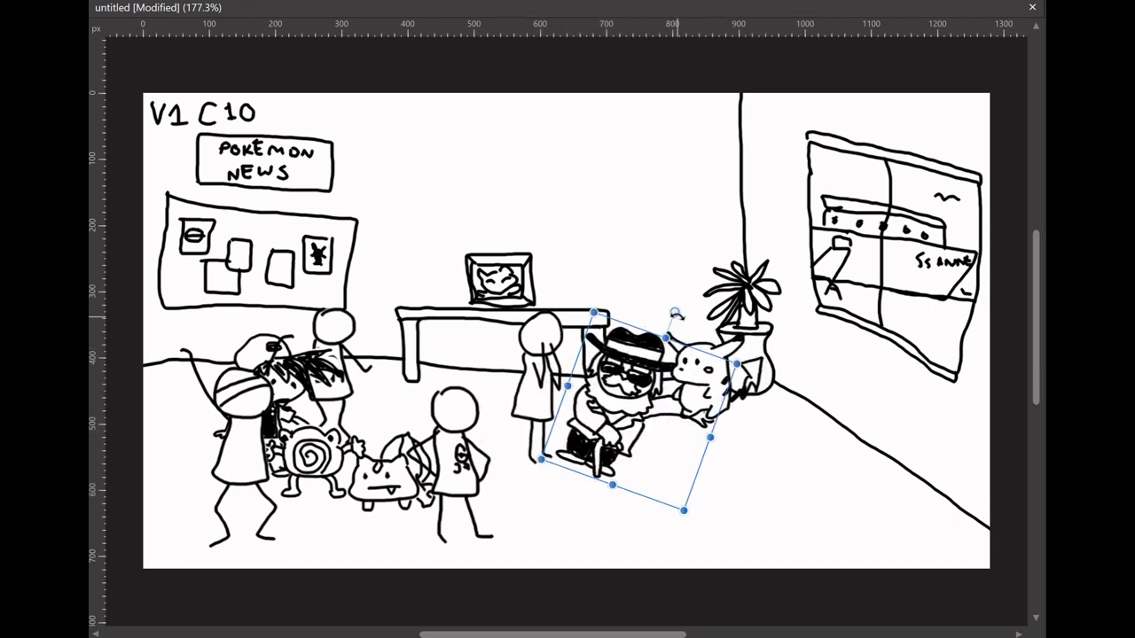
left_click_drag(675, 314, 643, 301)
left_click_drag(721, 376, 700, 364)
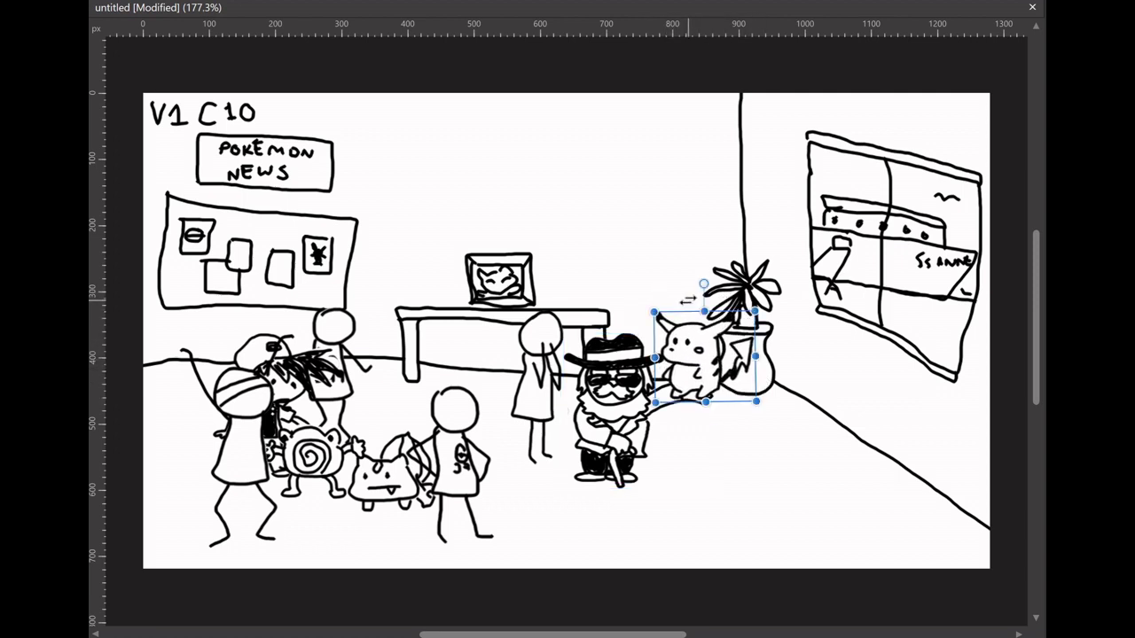
left_click_drag(703, 360, 672, 344)
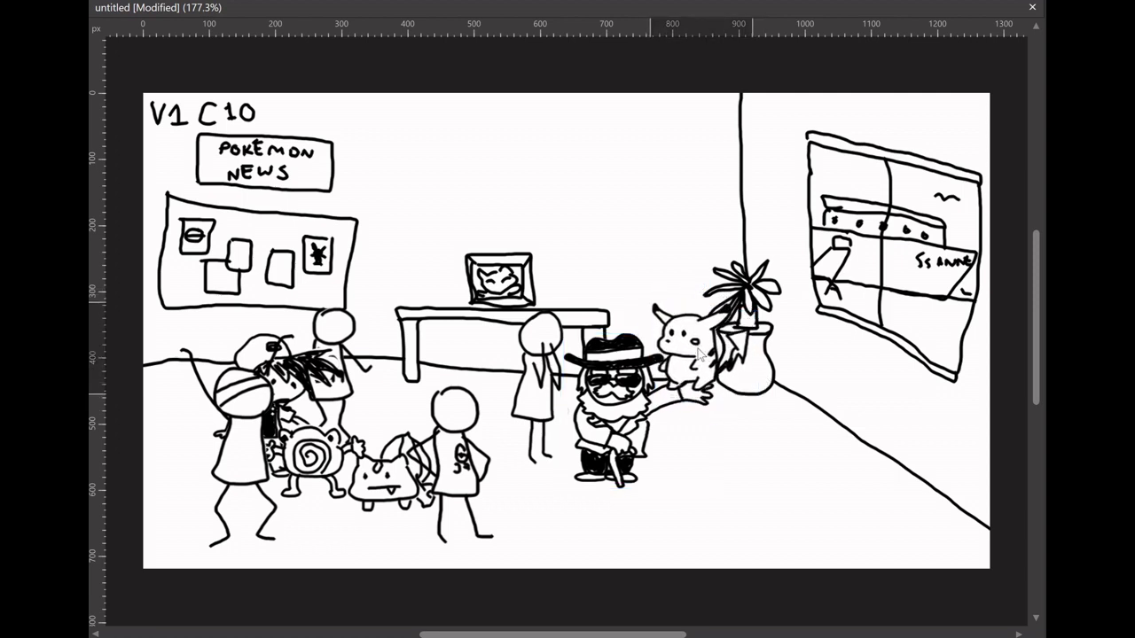
Shift-select the trainer, Poliwhirl and Bulbasaur and drag them off the left edge
left_click(305, 362)
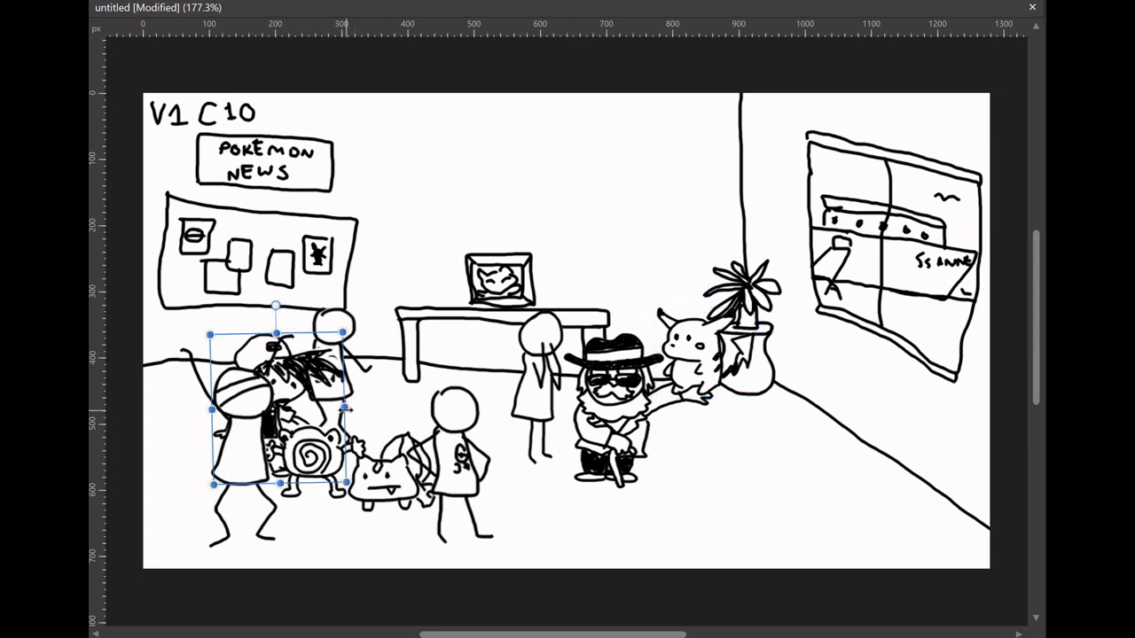
mouse_move(308, 425)
left_mouse_down()
mouse_move(194, 427)
mouse_move(274, 410)
left_mouse_up()
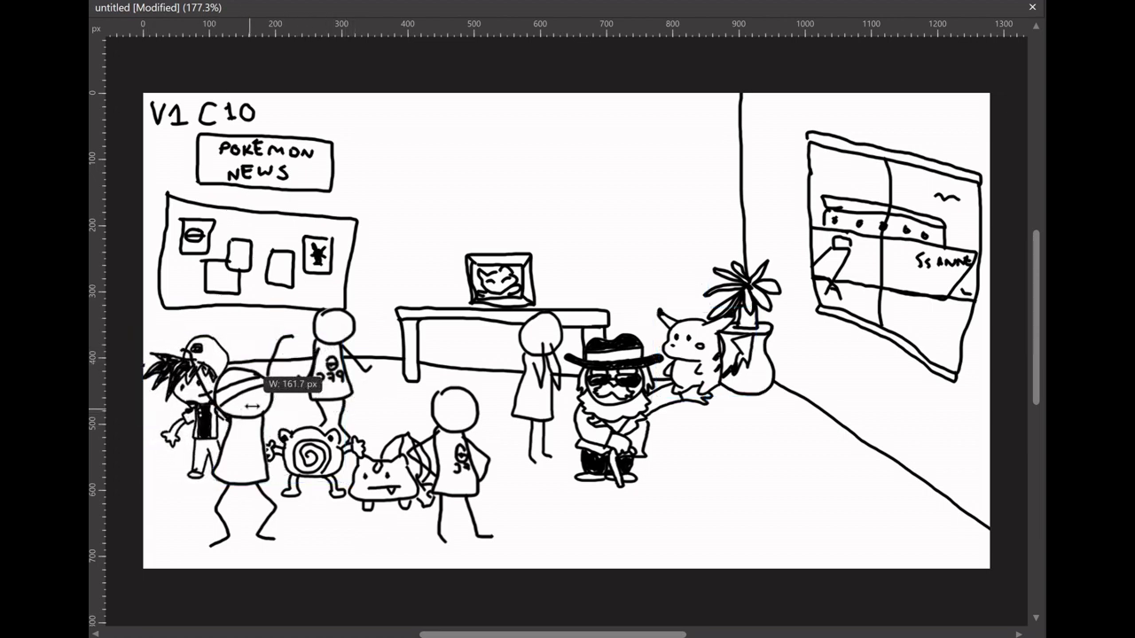
left_click(331, 455, "shift")
left_click(387, 482, "shift")
left_click_drag(387, 482, 208, 450)
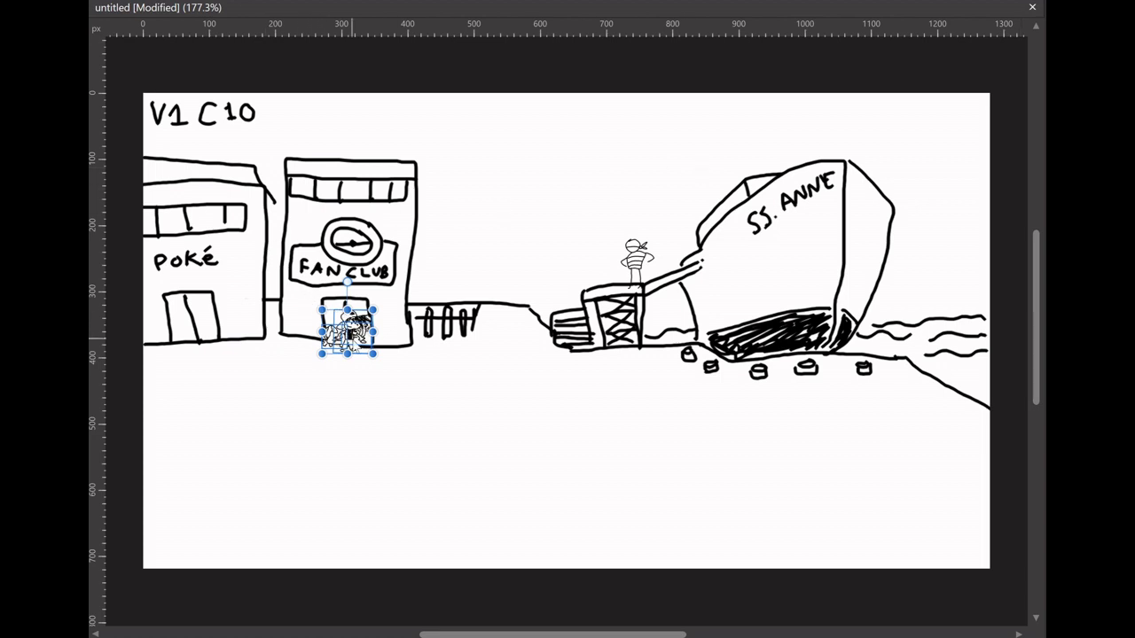
Slide the small character toward the fence and tilt the sailor on the dock
mouse_move(347, 331)
left_mouse_down()
mouse_move(476, 335)
mouse_move(385, 342)
left_mouse_up()
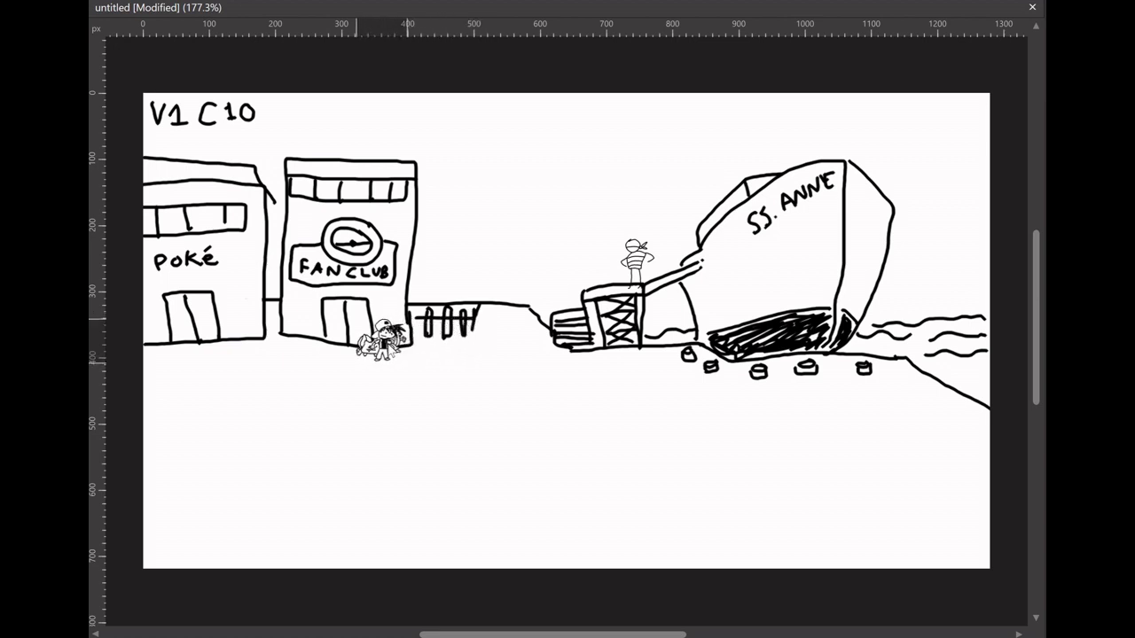
left_click(632, 257)
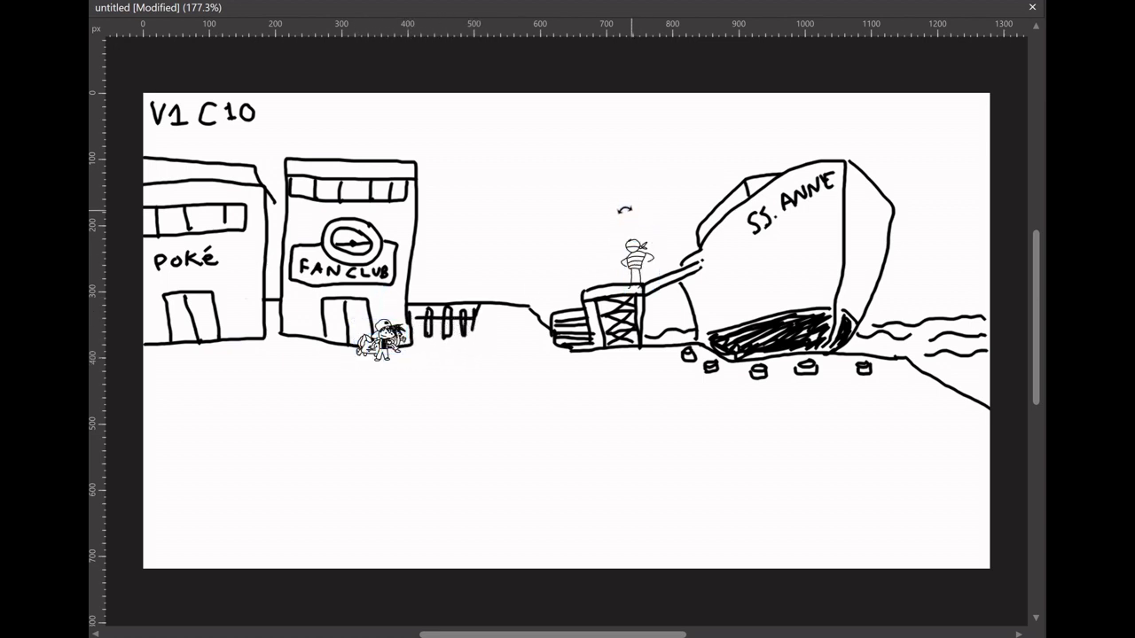
left_click_drag(612, 213, 614, 216)
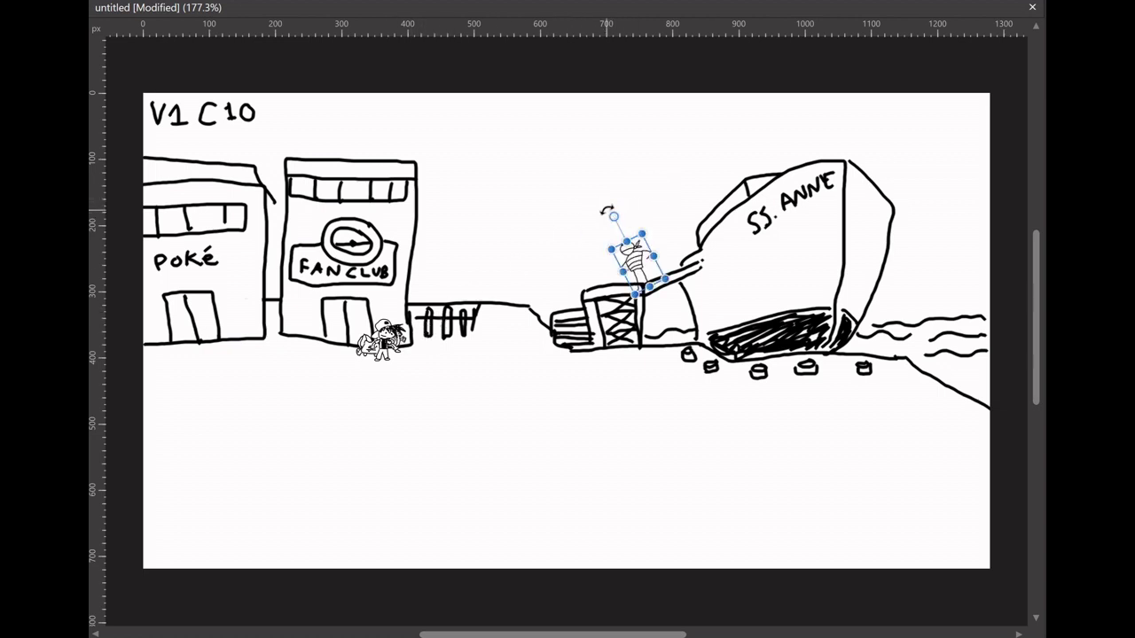
left_click_drag(628, 208, 628, 211)
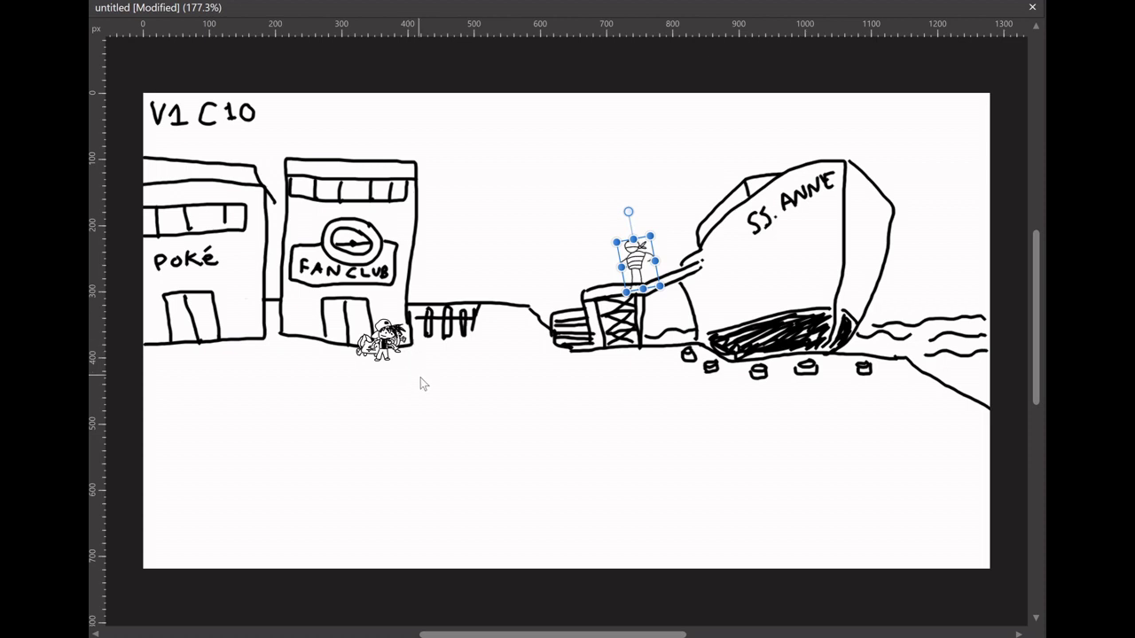
Move and rescale the character group onto the shore beside the ship
mouse_move(423, 376)
left_mouse_down()
mouse_move(352, 315)
mouse_move(368, 368)
mouse_move(476, 476)
left_mouse_up()
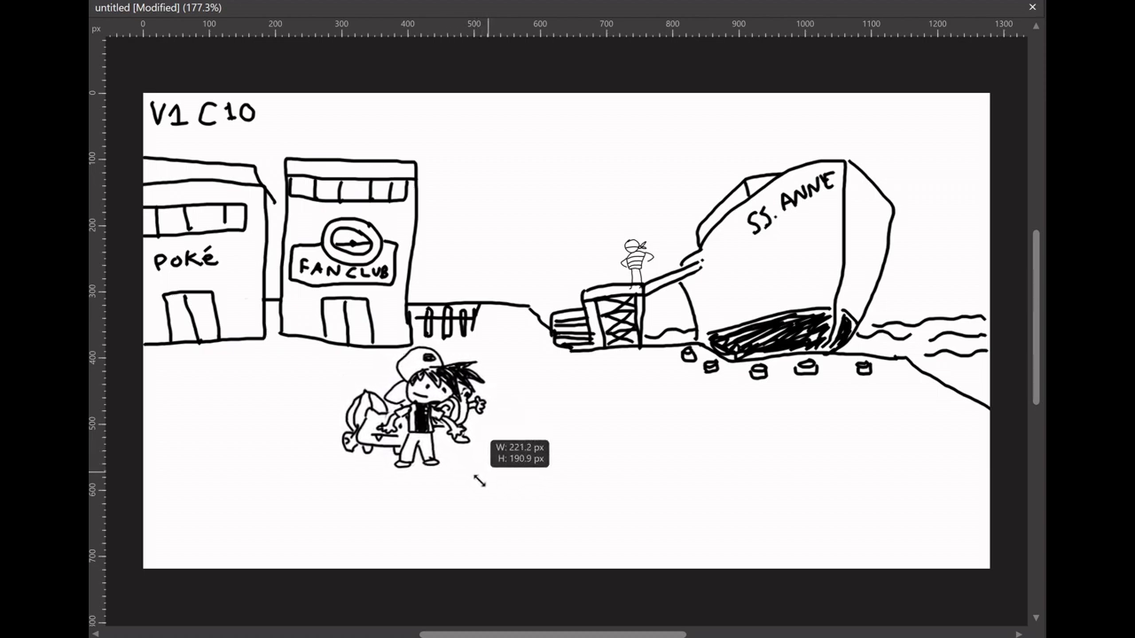
mouse_move(413, 408)
left_mouse_down()
mouse_move(446, 435)
mouse_move(753, 428)
mouse_move(900, 364)
left_mouse_up()
left_click(907, 443)
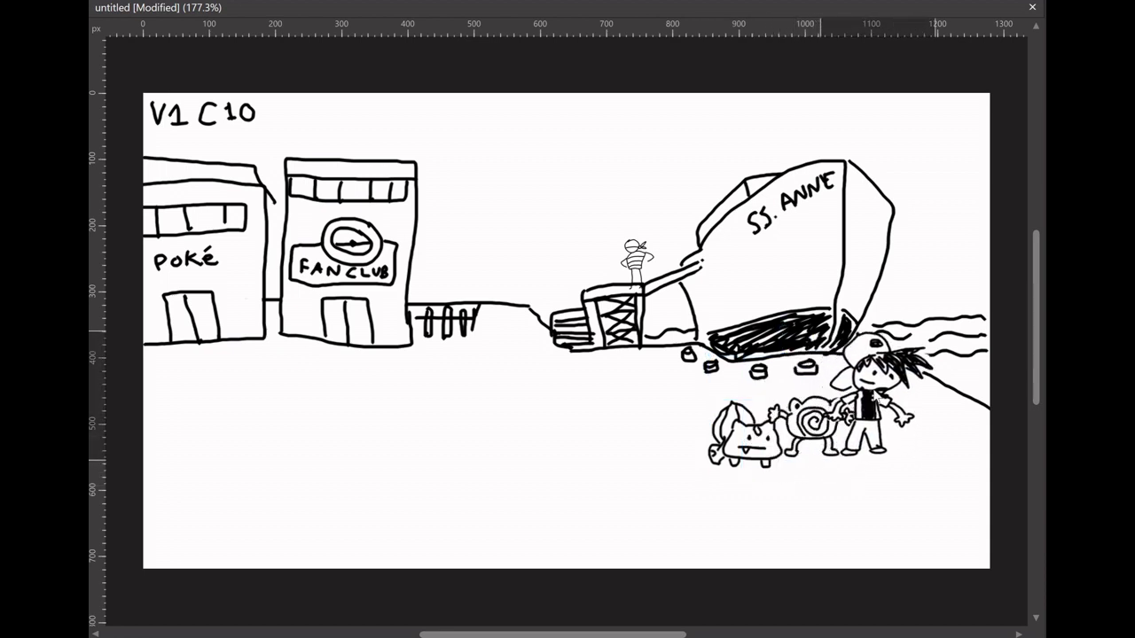
mouse_move(836, 431)
left_mouse_down()
mouse_move(714, 448)
mouse_move(773, 423)
left_mouse_up()
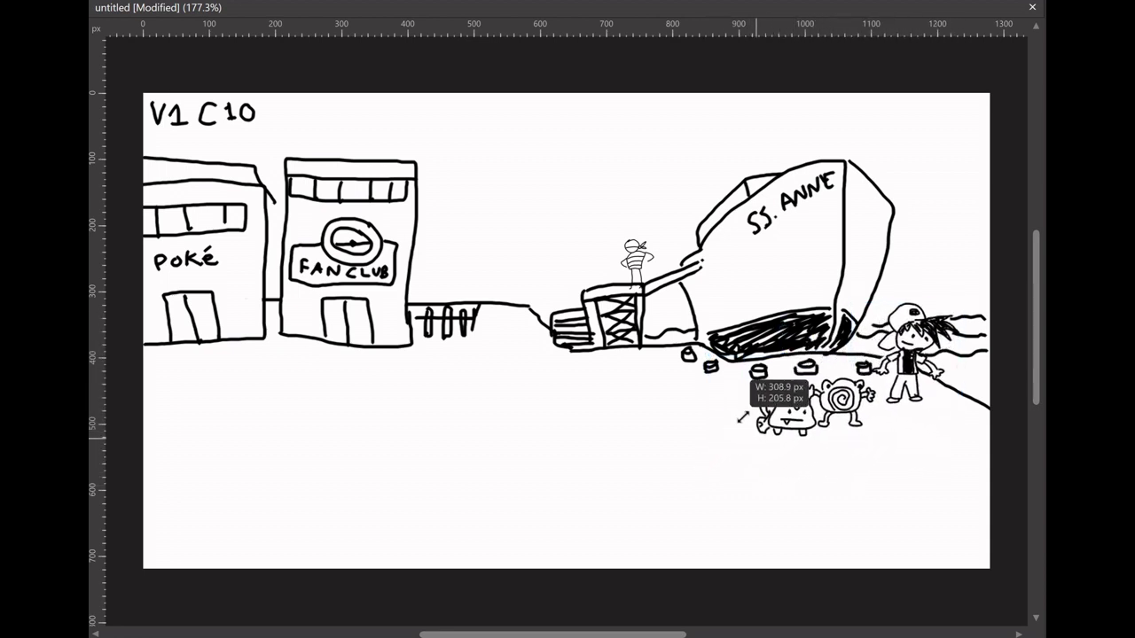
left_click(911, 359)
key("ctrl+z")
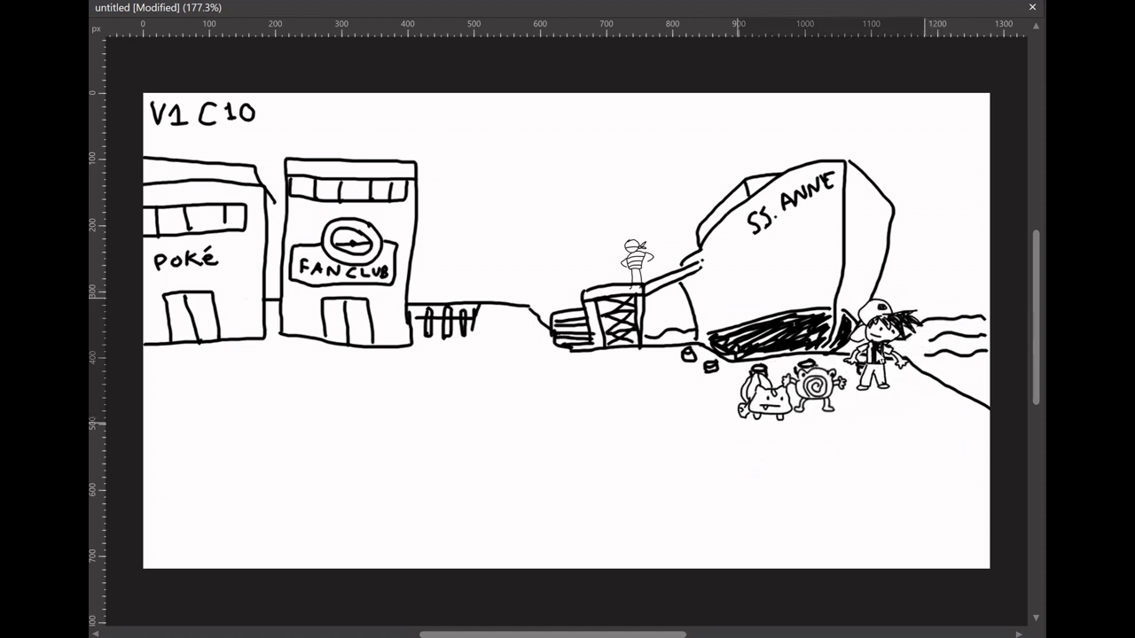
left_click_drag(743, 423, 759, 412)
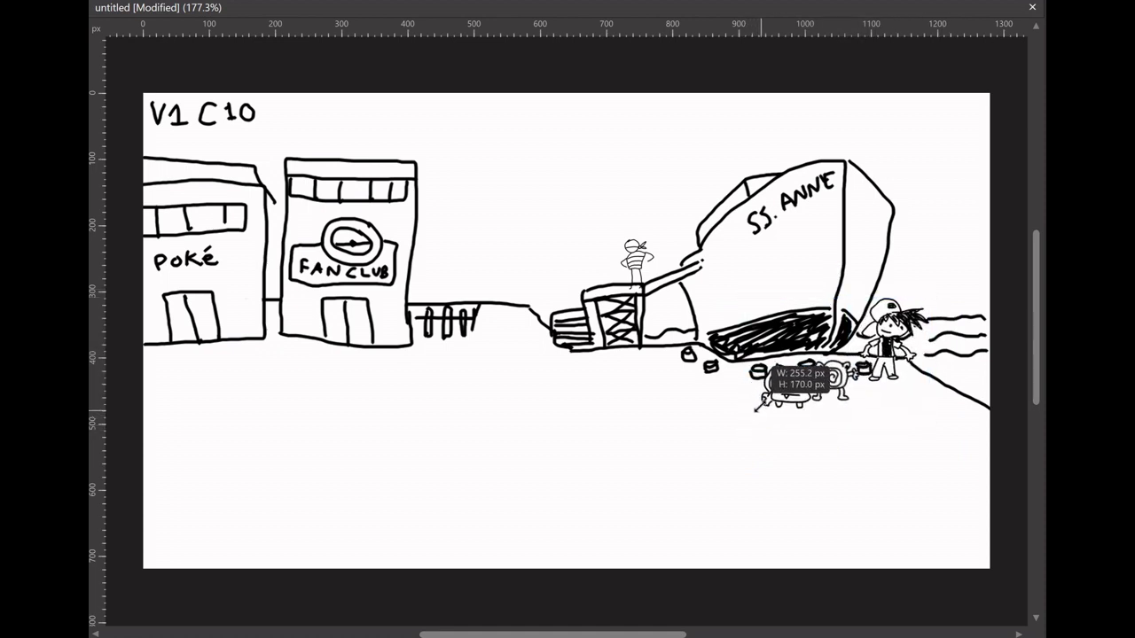
left_click(768, 480)
Shrink the trainer, raise the small creature, and move trainer and Poliwhirl up the ship's side
mouse_move(895, 354)
left_mouse_down()
mouse_move(906, 379)
mouse_move(812, 363)
mouse_move(904, 363)
mouse_move(884, 374)
mouse_move(892, 385)
left_mouse_up()
left_click(786, 386)
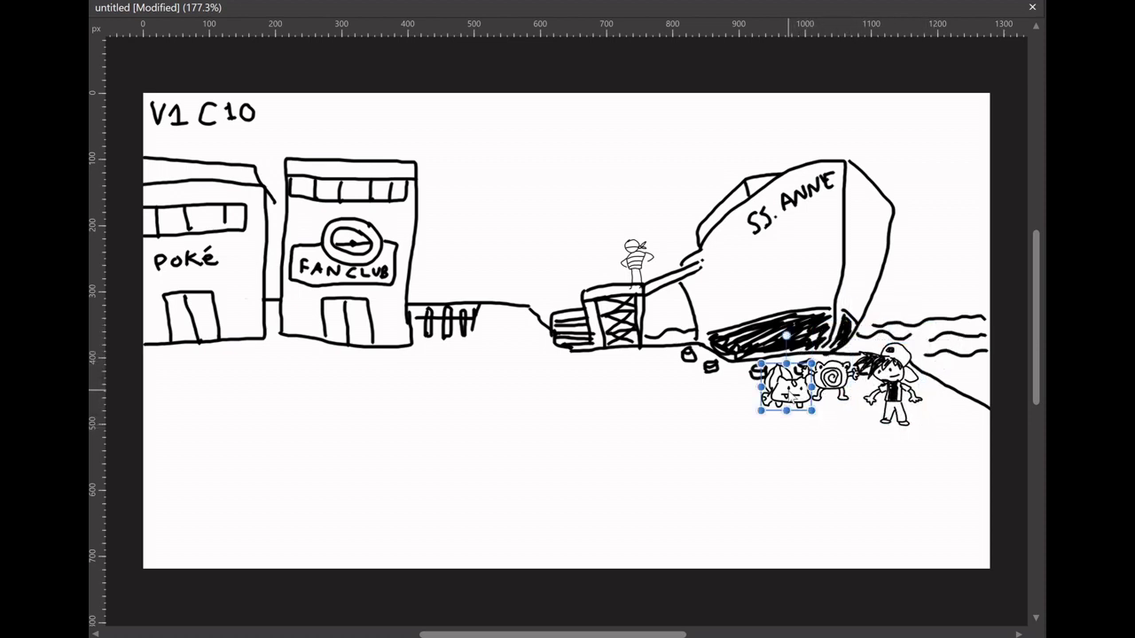
mouse_move(786, 386)
left_mouse_down()
mouse_move(791, 354)
mouse_move(833, 345)
mouse_move(806, 348)
left_mouse_up()
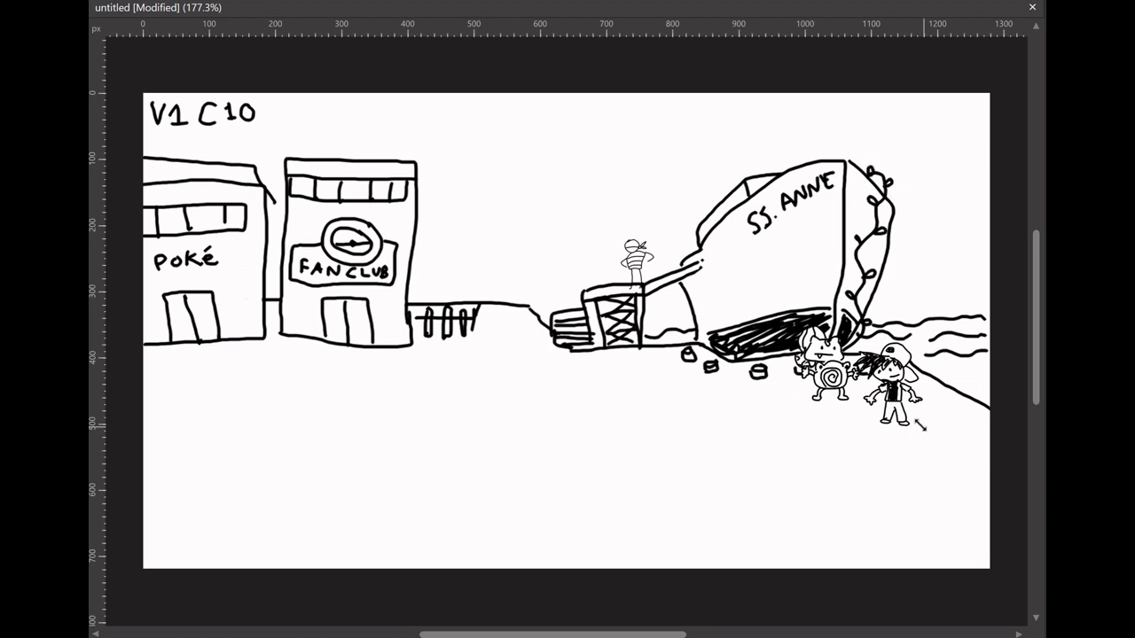
left_click_drag(919, 425, 899, 398)
left_click(831, 380)
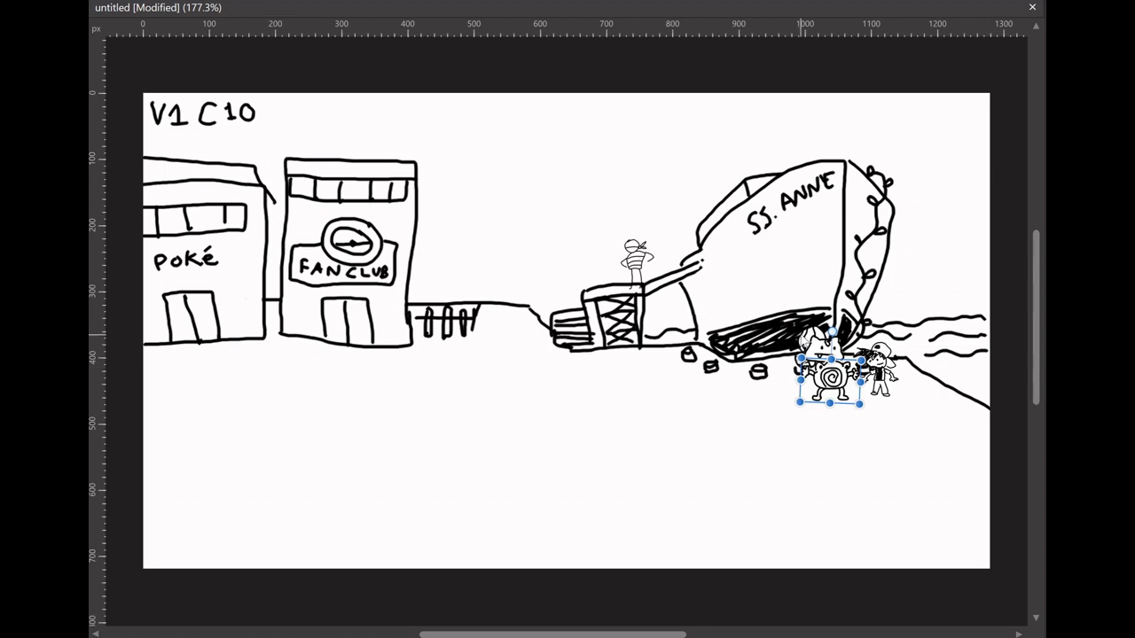
left_click(808, 344)
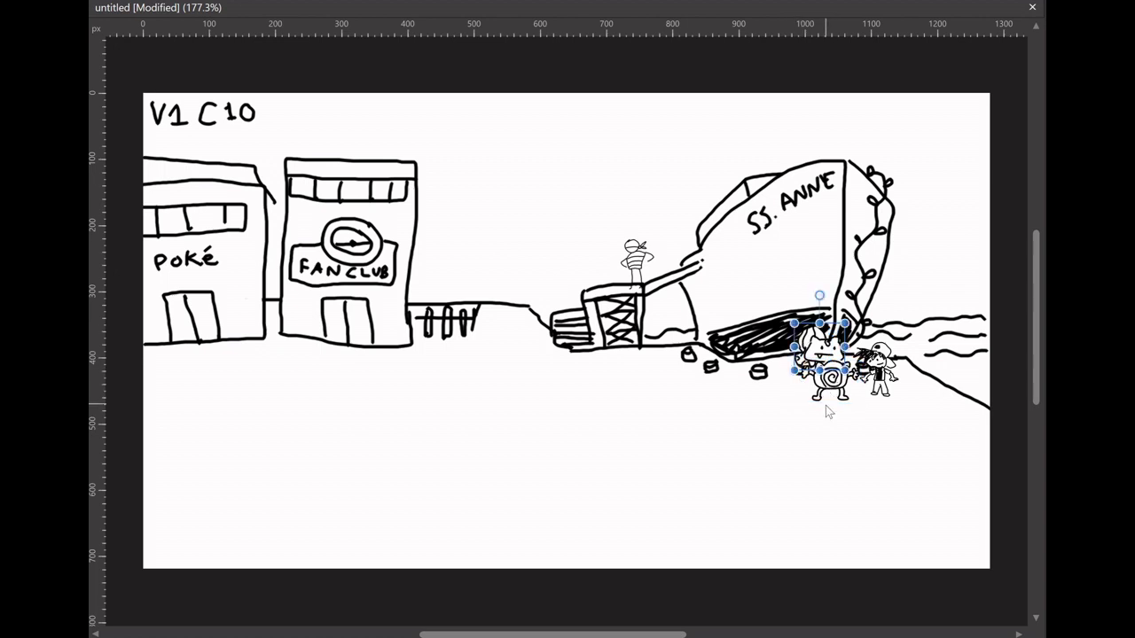
mouse_move(832, 391)
left_mouse_down()
mouse_move(928, 406)
mouse_move(894, 406)
mouse_move(954, 402)
mouse_move(930, 418)
left_mouse_up()
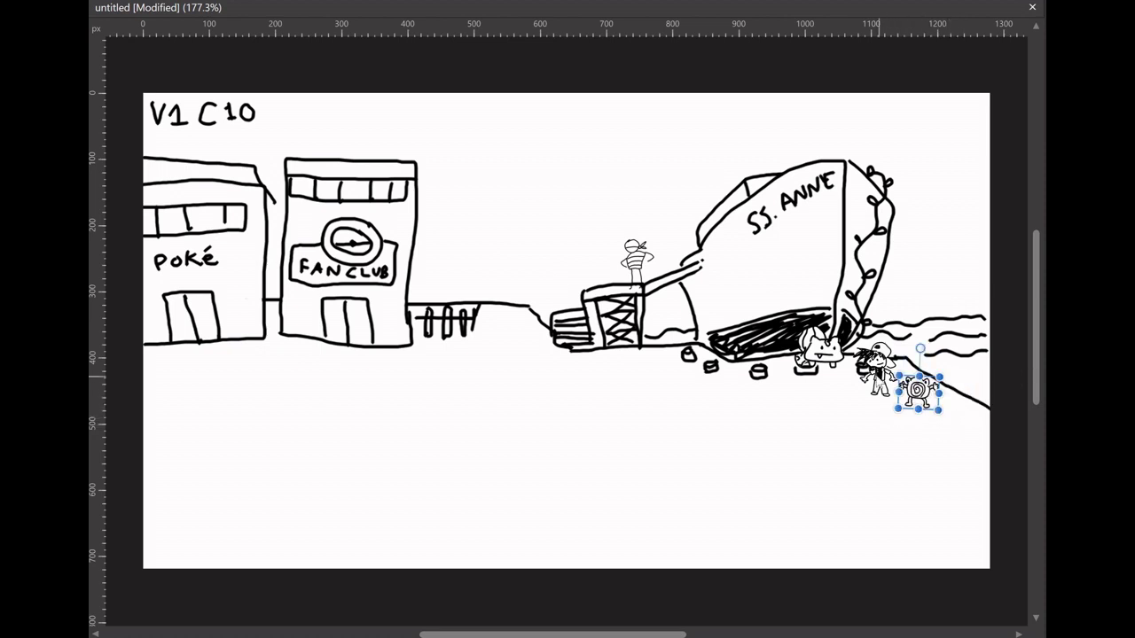
left_click_drag(881, 377, 876, 285)
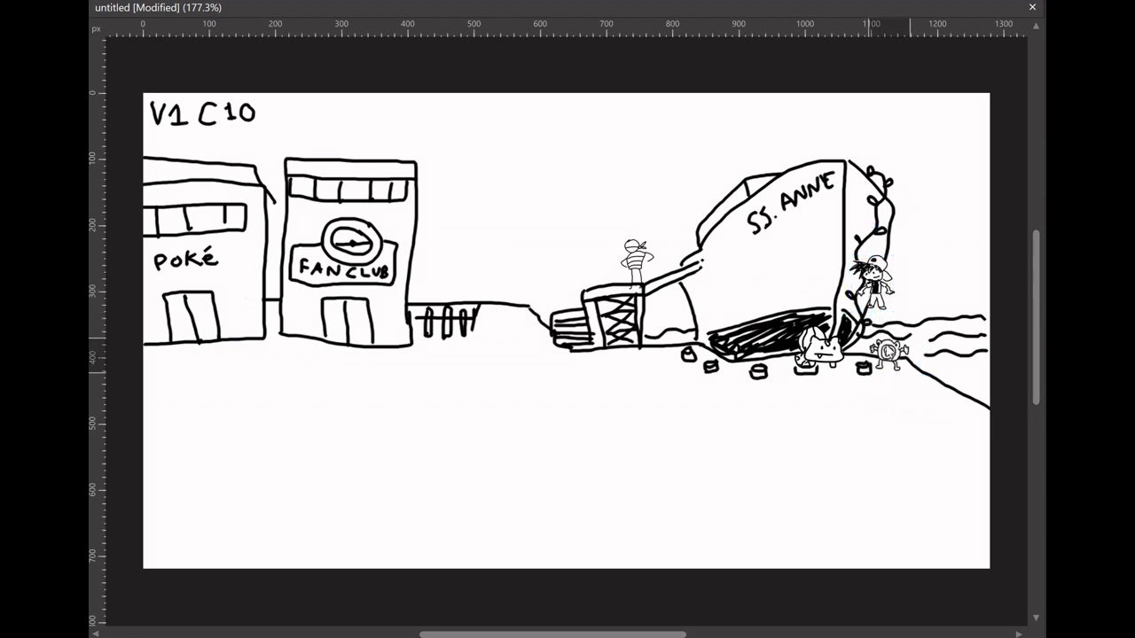
left_click_drag(917, 390, 873, 326)
Shrink the trainer-and-Poliwhirl pair and perch them on the SS Anne's bow
left_click_drag(906, 400, 828, 211)
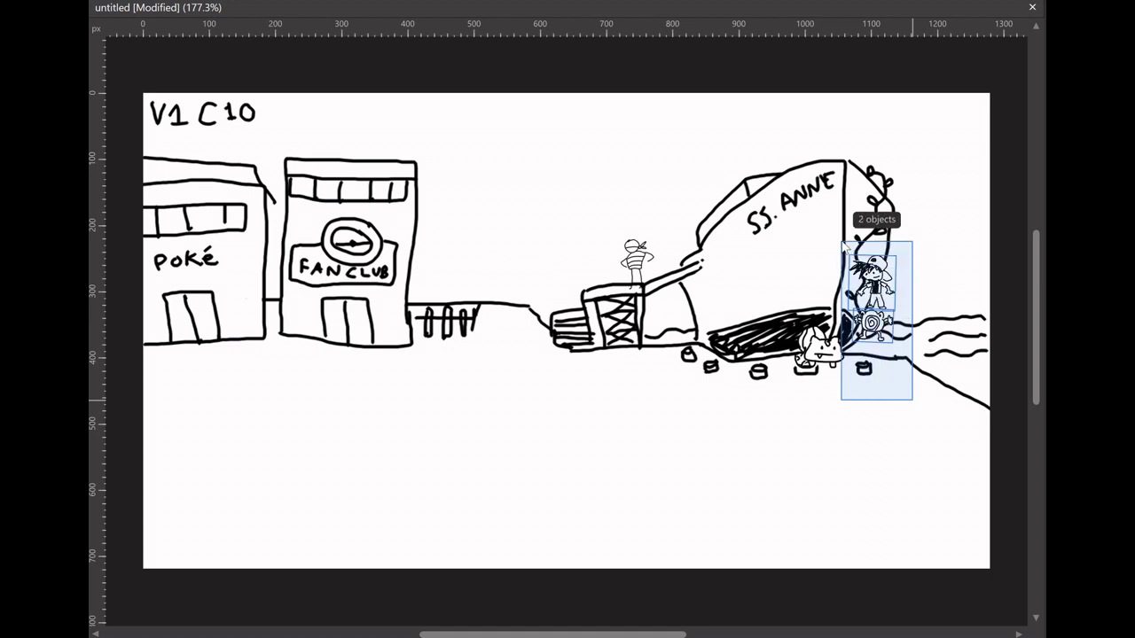
left_click_drag(874, 301, 880, 244)
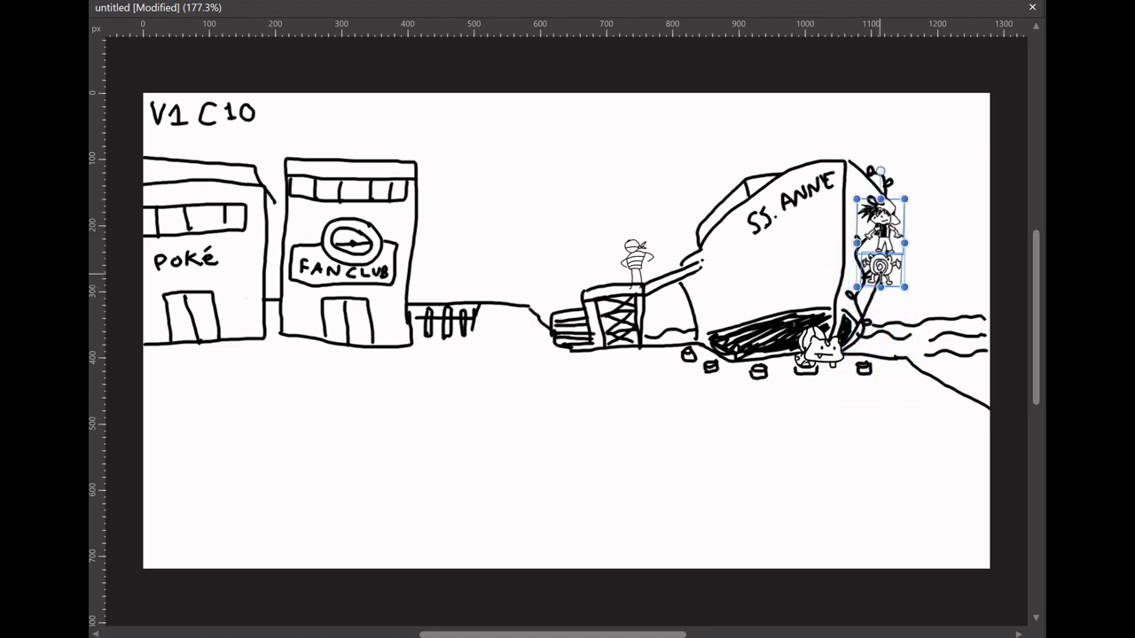
left_click_drag(905, 291, 871, 240)
left_click_drag(871, 200, 893, 177)
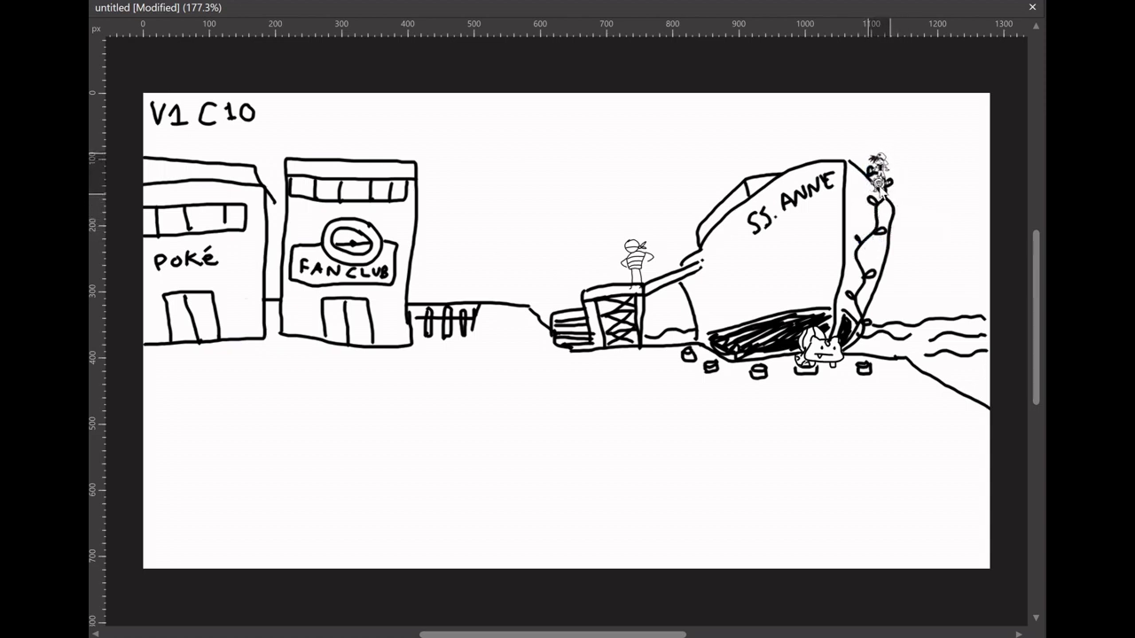
left_click_drag(874, 178, 880, 176)
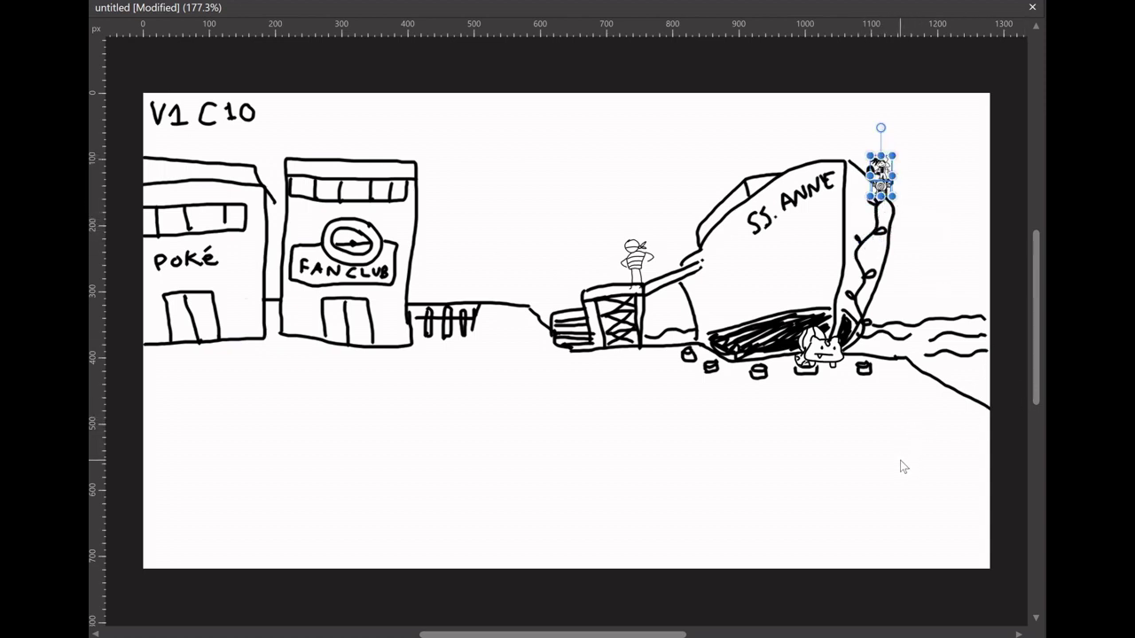
left_click(901, 165)
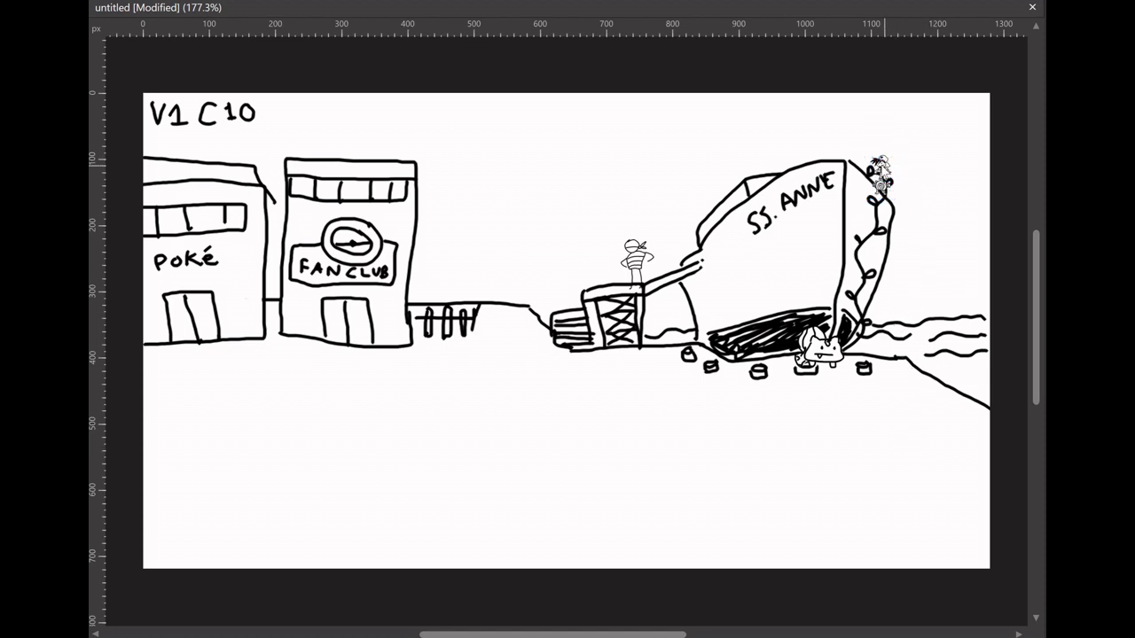
left_click_drag(878, 174, 844, 151)
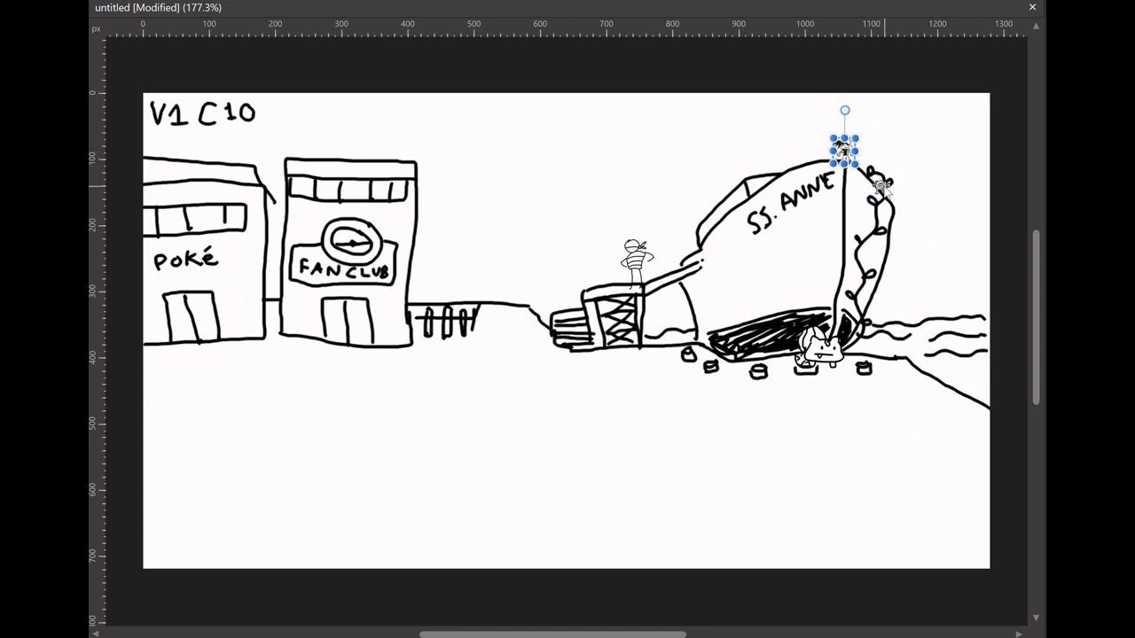
left_click_drag(880, 184, 864, 163)
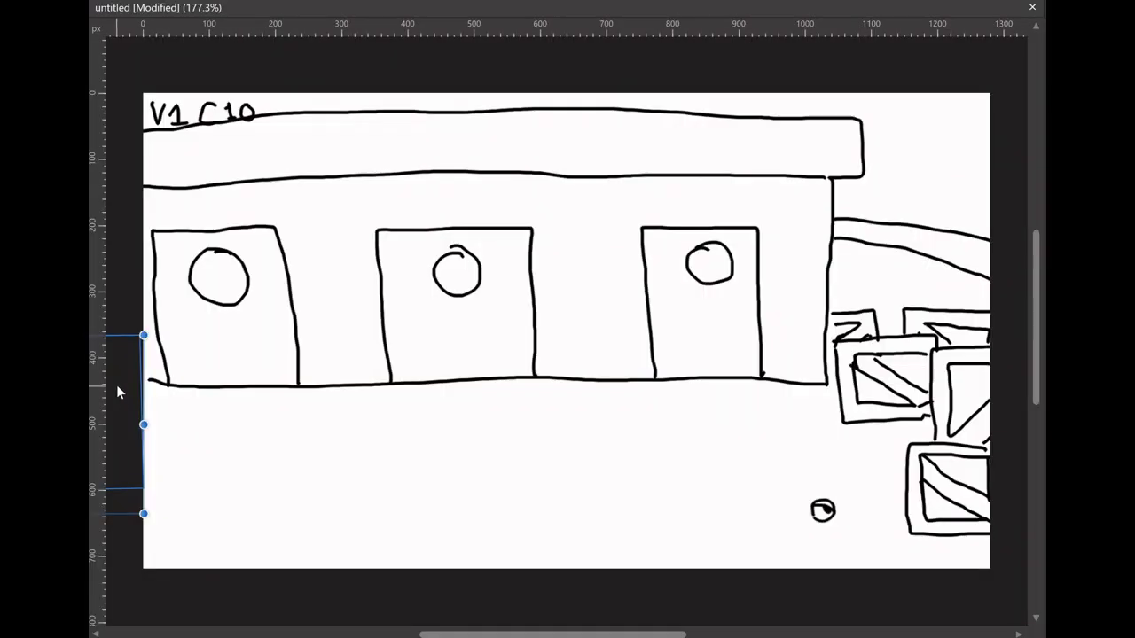
Bring the trainer-and-Poliwhirl drawing into the warehouse frame and shift them right
left_click_drag(147, 383, 494, 387)
left_click(577, 422)
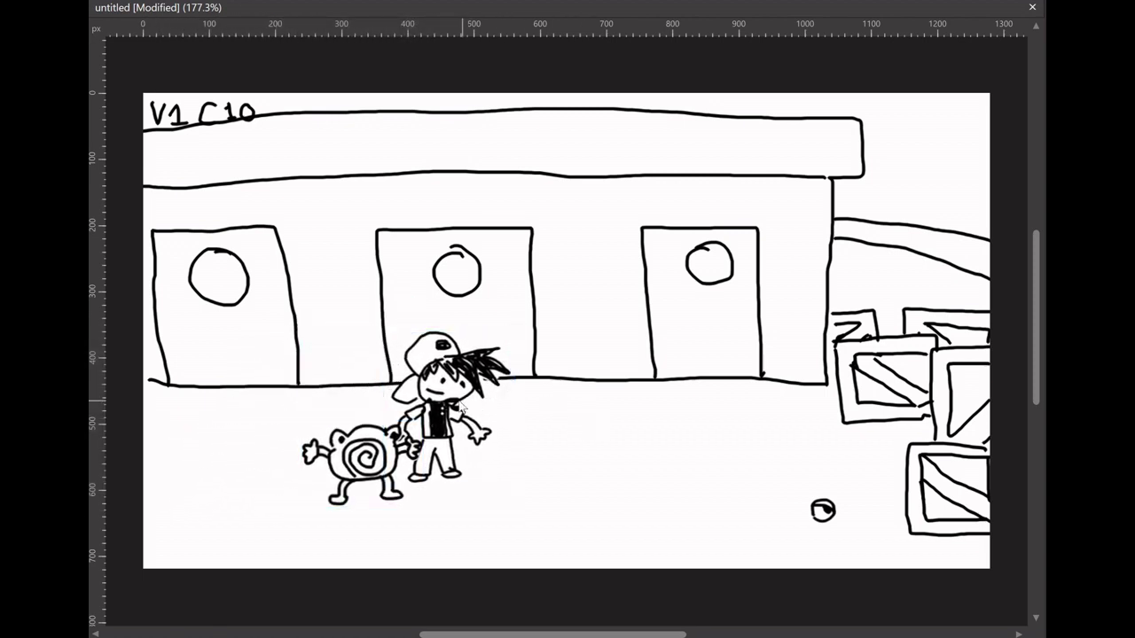
left_click_drag(457, 423, 568, 445)
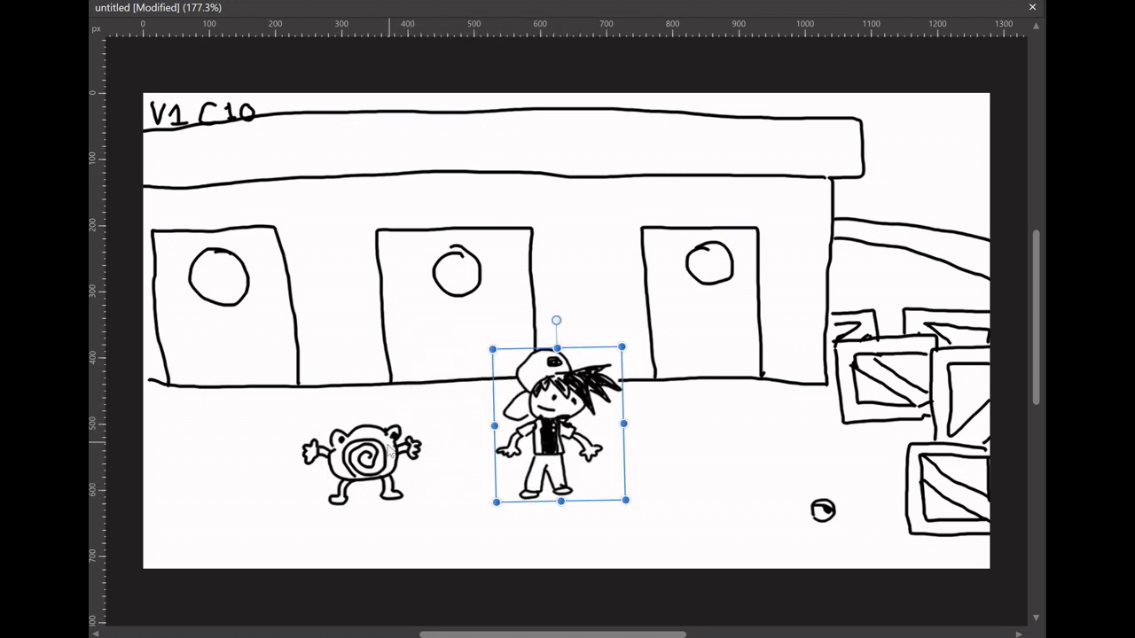
left_click_drag(273, 537, 600, 347)
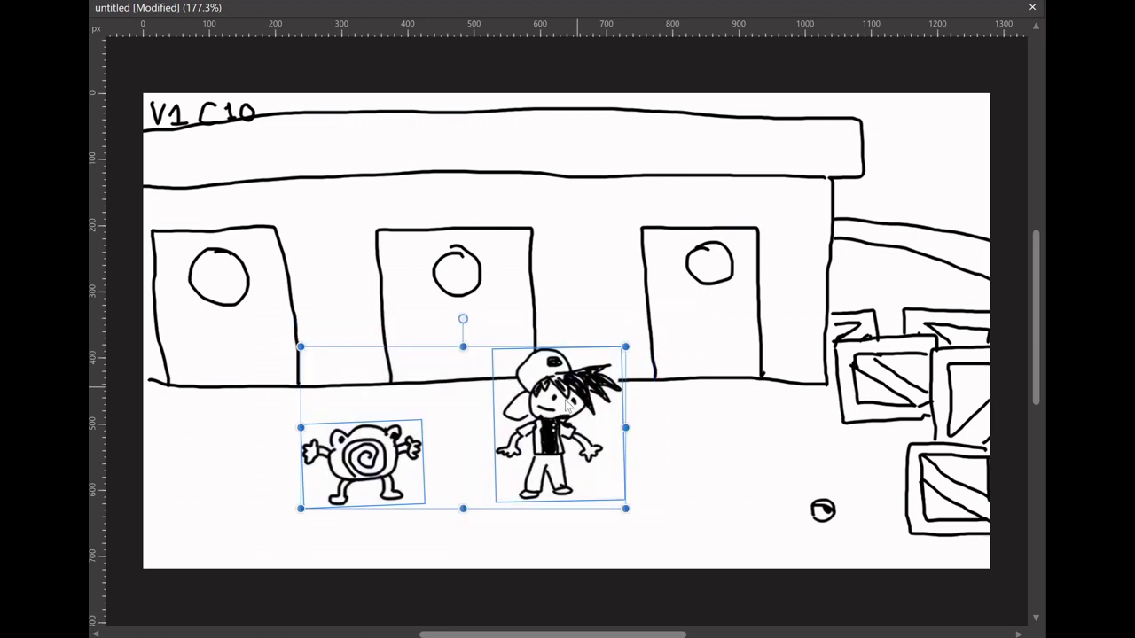
mouse_move(550, 425)
left_mouse_down()
mouse_move(575, 413)
mouse_move(725, 426)
mouse_move(751, 406)
left_mouse_up()
left_click(666, 513)
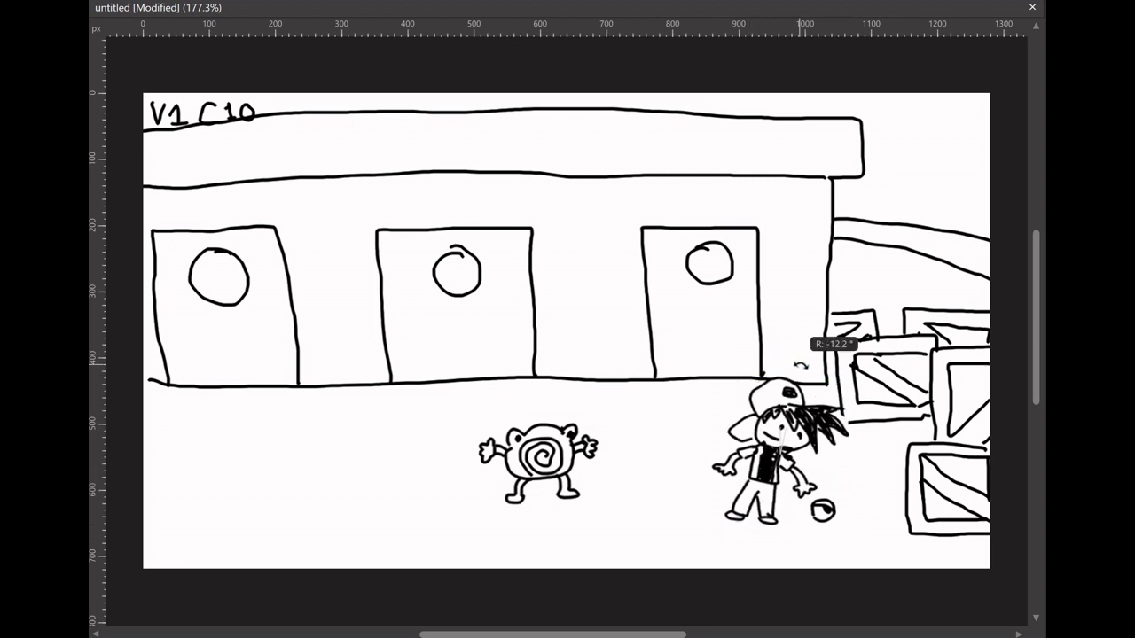
Tilt and reposition the trainer, then raise the ball level with his hand
left_click_drag(775, 349, 828, 348)
left_click_drag(782, 430, 793, 435)
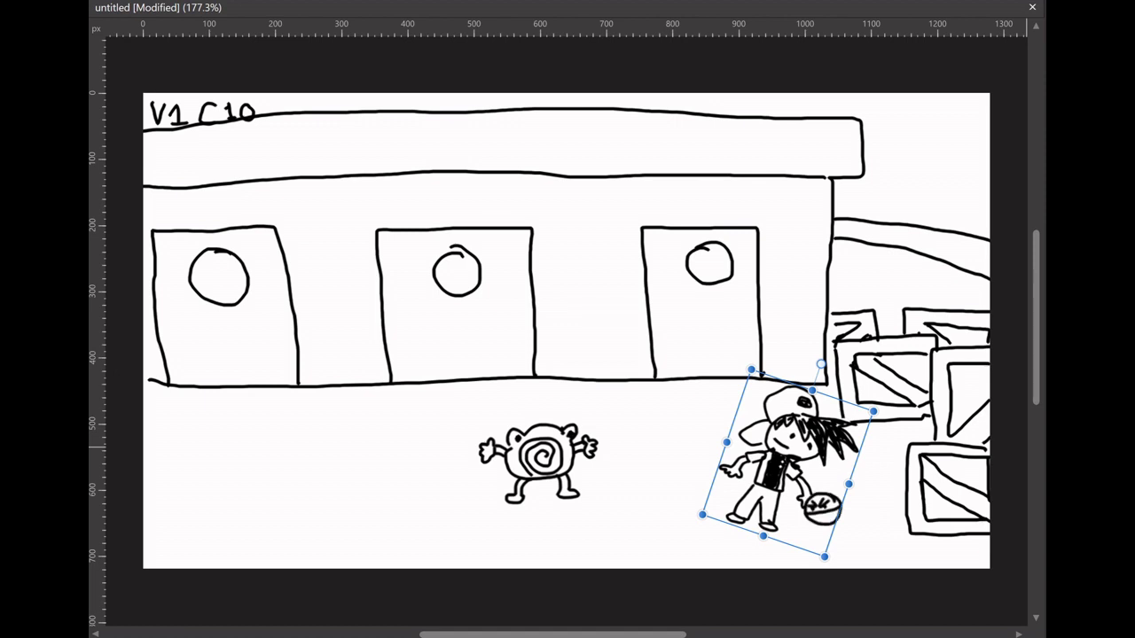
left_click_drag(763, 448, 712, 440)
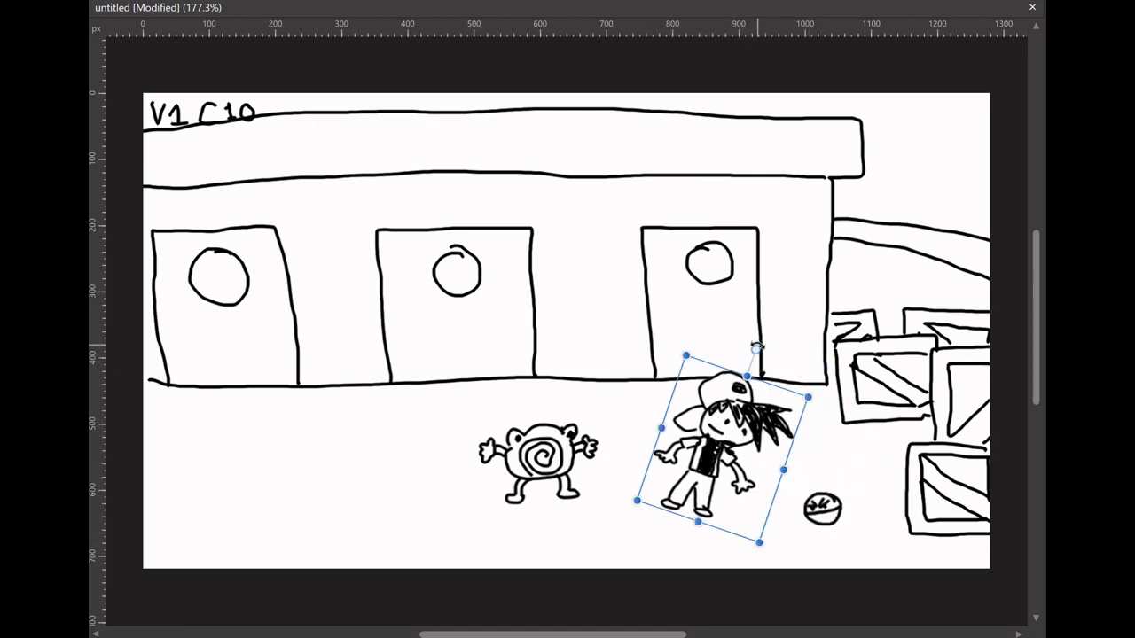
left_click_drag(758, 346, 738, 346)
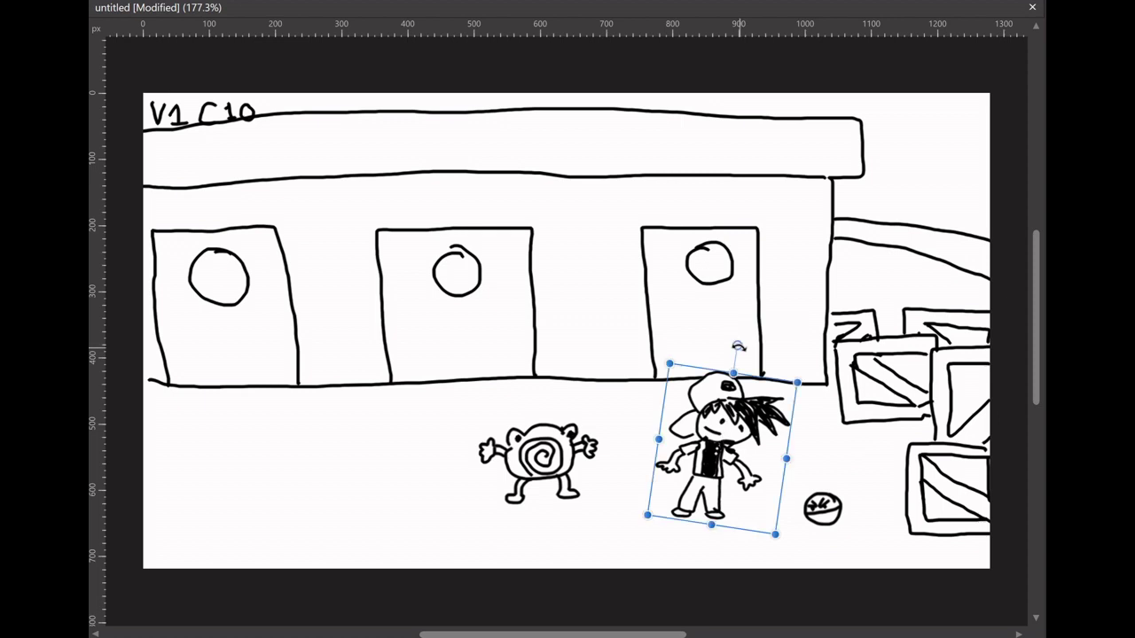
left_click_drag(814, 504, 848, 468)
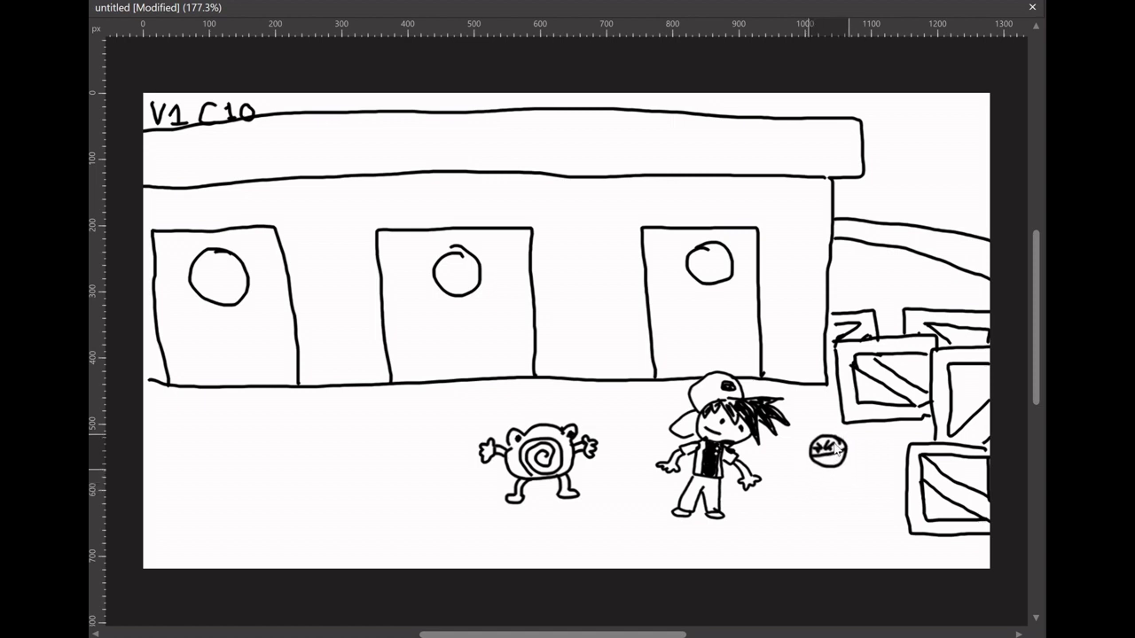
left_click_drag(847, 468, 837, 449)
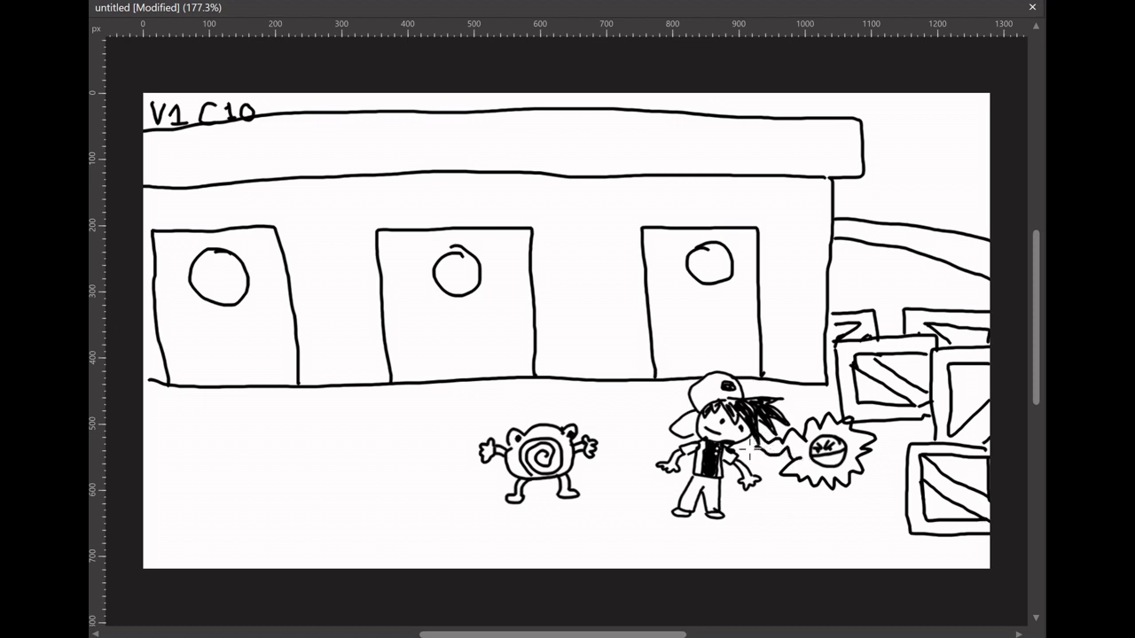
Sketch spiky aura outlines around the trainer and frog, then select the character group
mouse_move(754, 501)
left_mouse_down()
mouse_move(684, 539)
mouse_move(647, 499)
left_mouse_up()
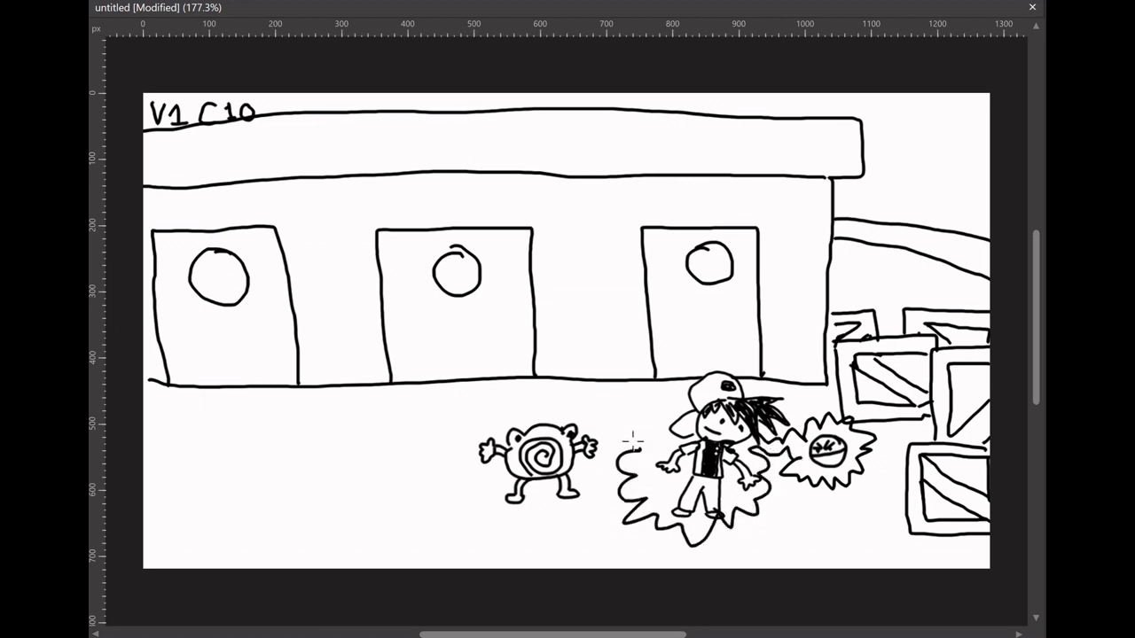
mouse_move(632, 440)
left_mouse_down()
mouse_move(684, 361)
mouse_move(772, 370)
left_mouse_up()
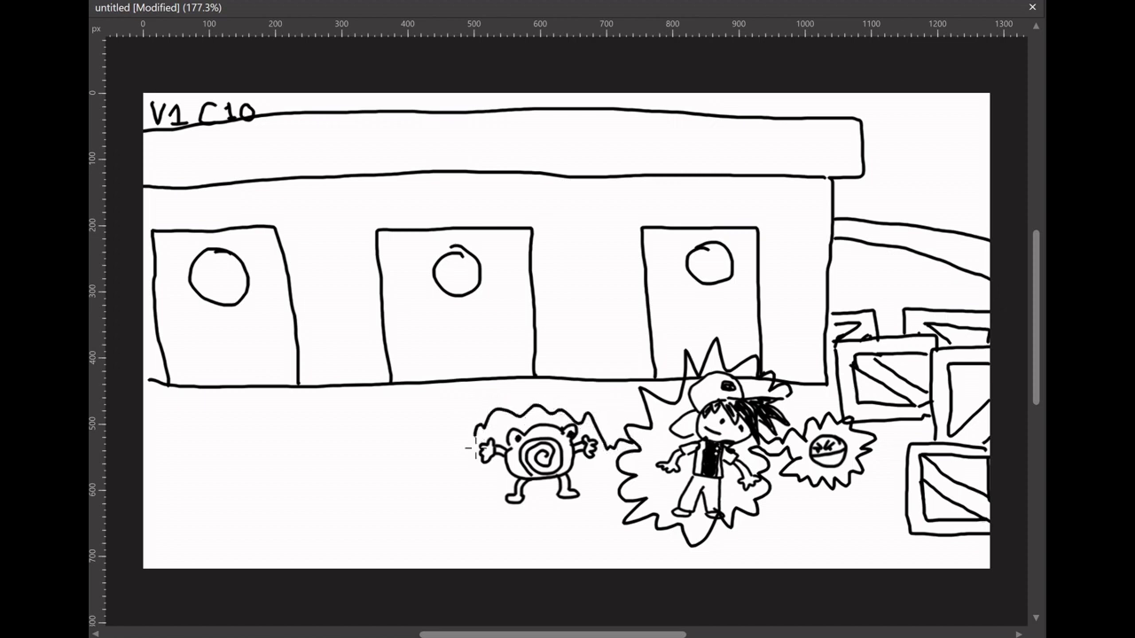
mouse_move(481, 499)
left_mouse_down()
mouse_move(550, 514)
mouse_move(598, 457)
left_mouse_up()
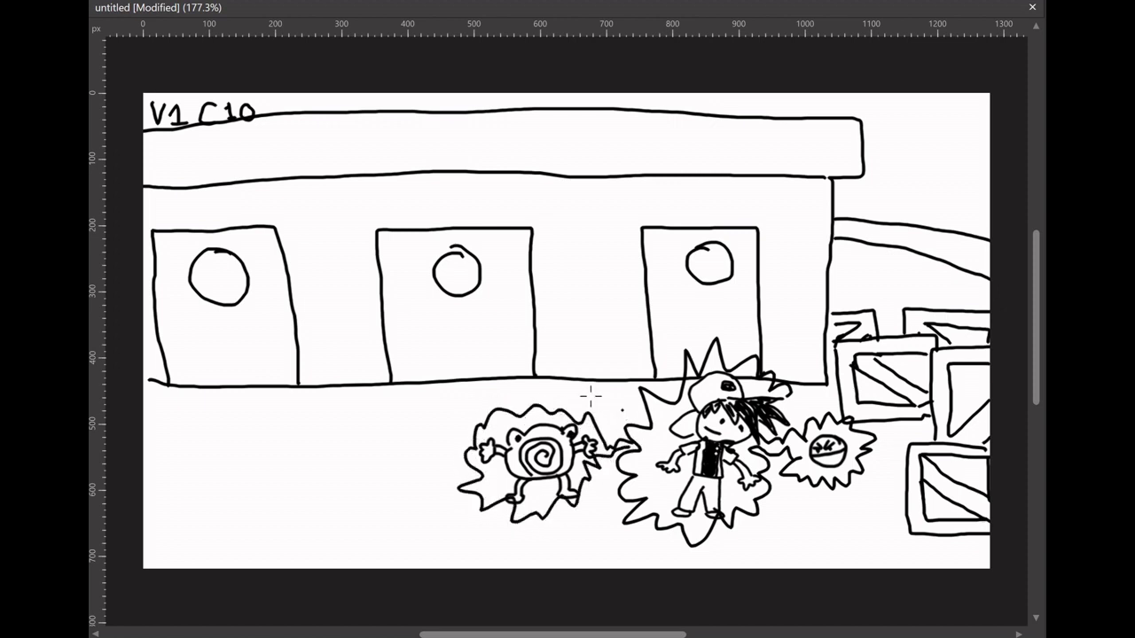
key("v")
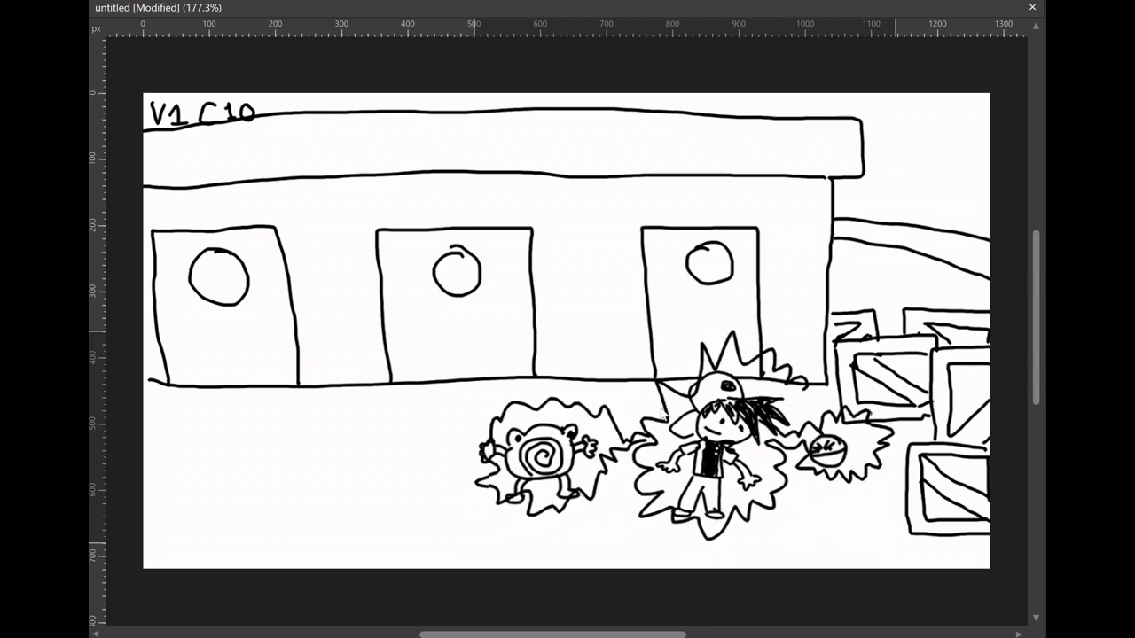
key("space")
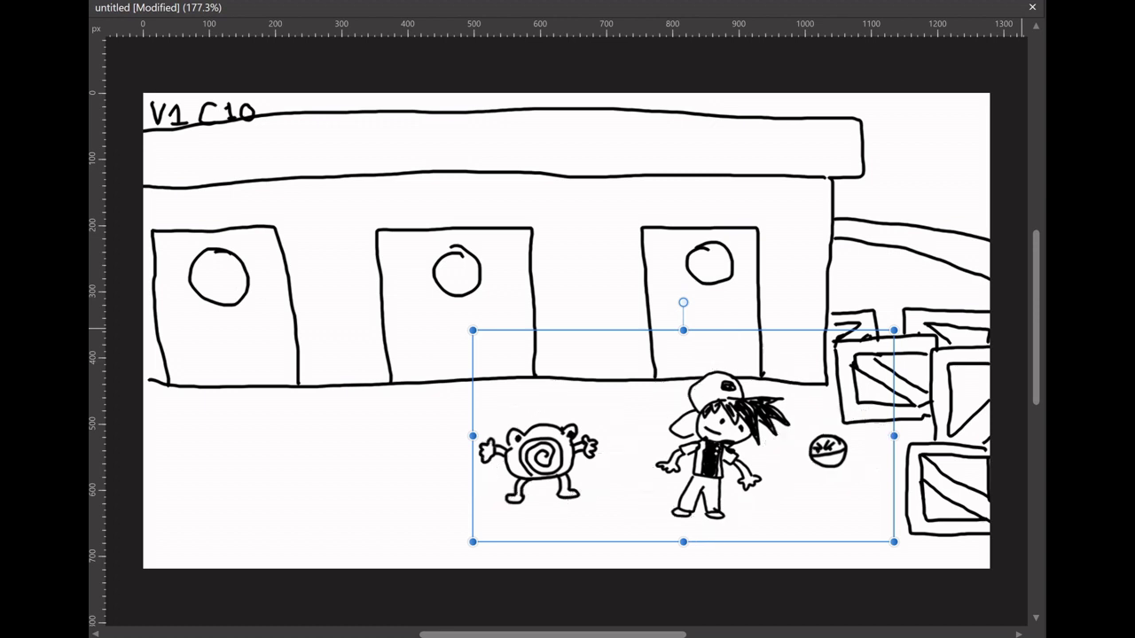
Move the frog beside the trainer and send the pokeball to the top-right corner
left_click(565, 452)
mouse_move(556, 457)
left_mouse_down()
mouse_move(663, 505)
mouse_move(759, 489)
left_mouse_up()
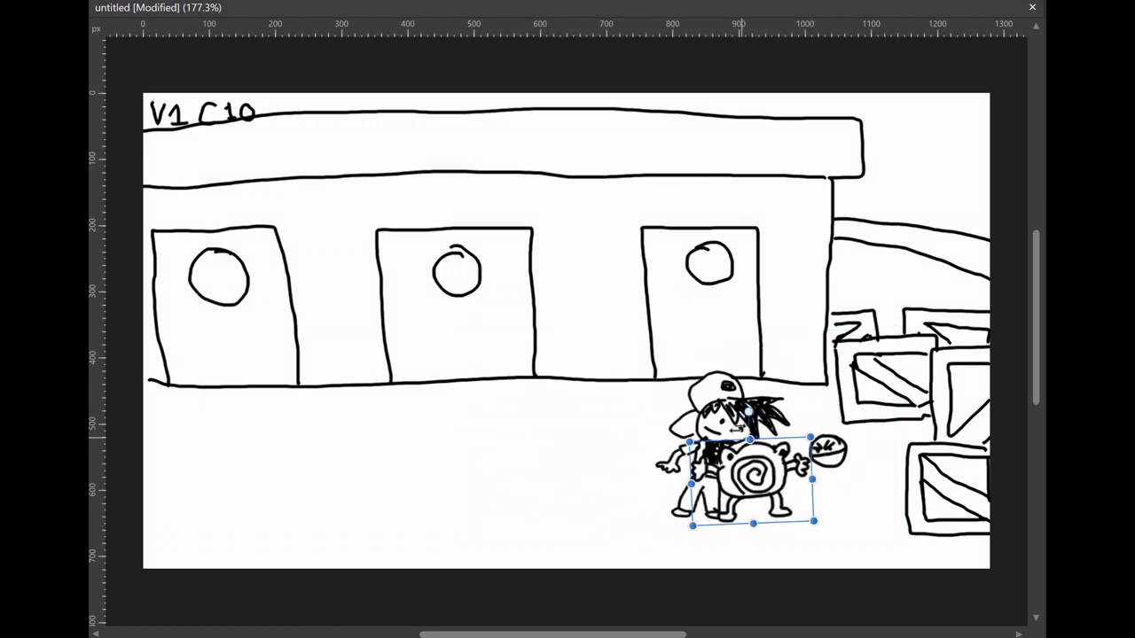
left_click_drag(752, 413, 760, 379)
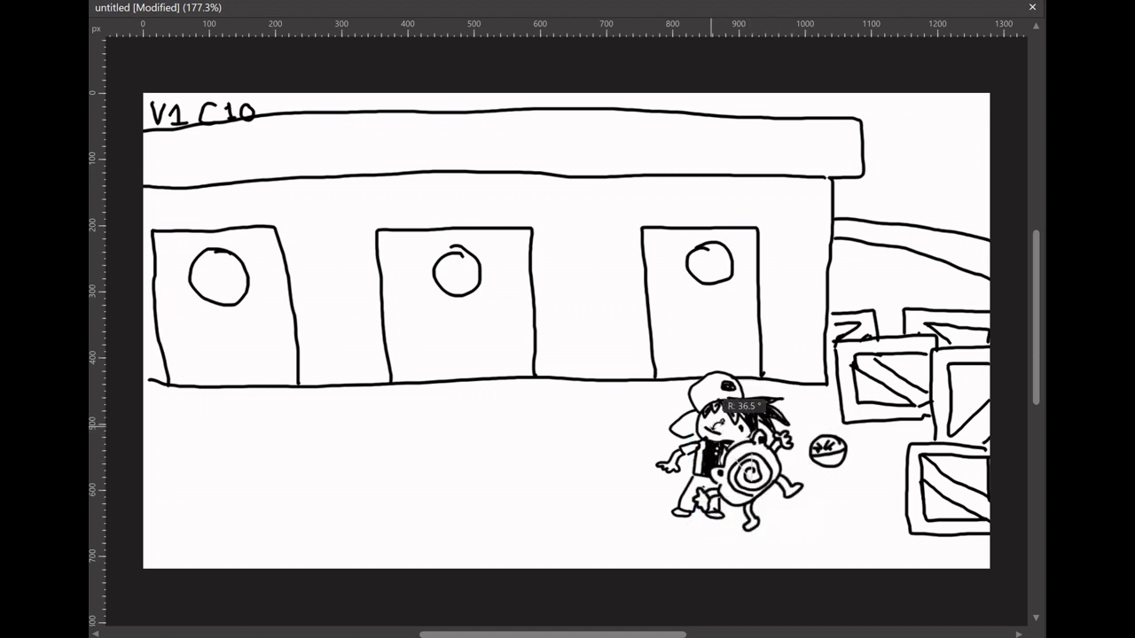
left_click_drag(760, 380, 750, 427)
left_click(833, 453)
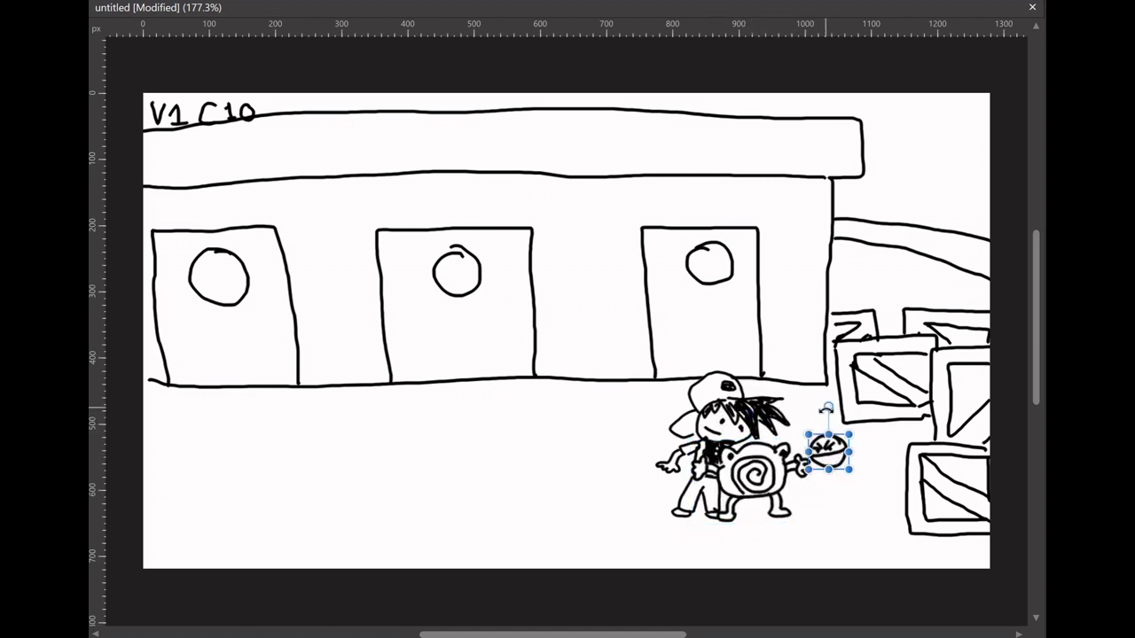
left_click_drag(829, 452, 956, 86)
left_click(526, 451)
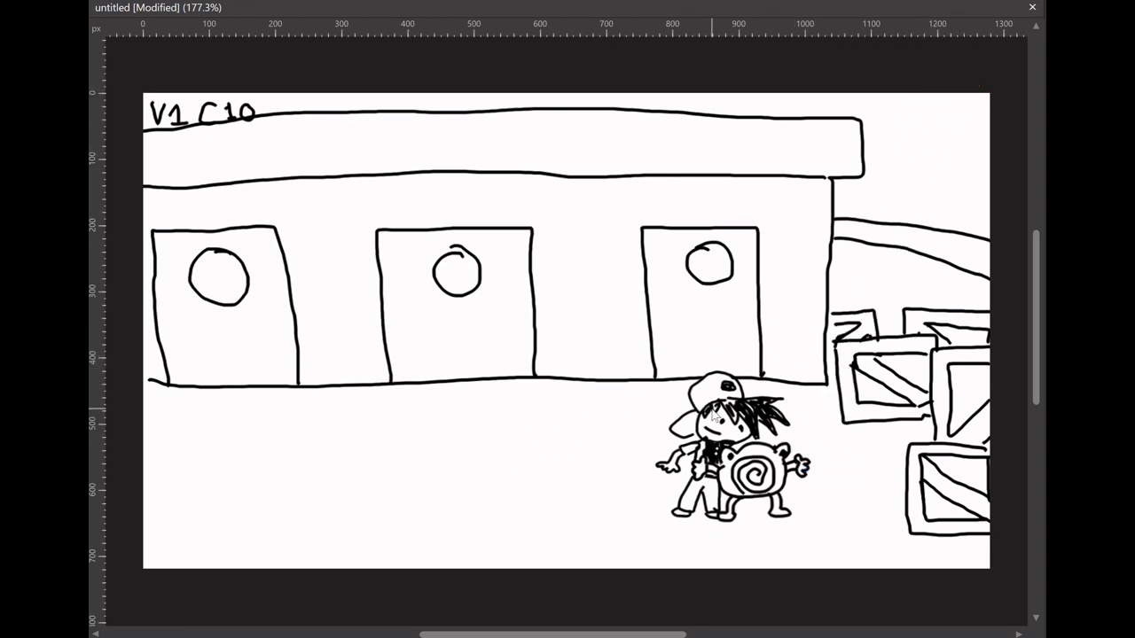
Shift the upright boy left, tip the frog onto its side, and bring in the spiky-haired man
left_click_drag(712, 417, 640, 403)
left_click_drag(655, 330, 658, 339)
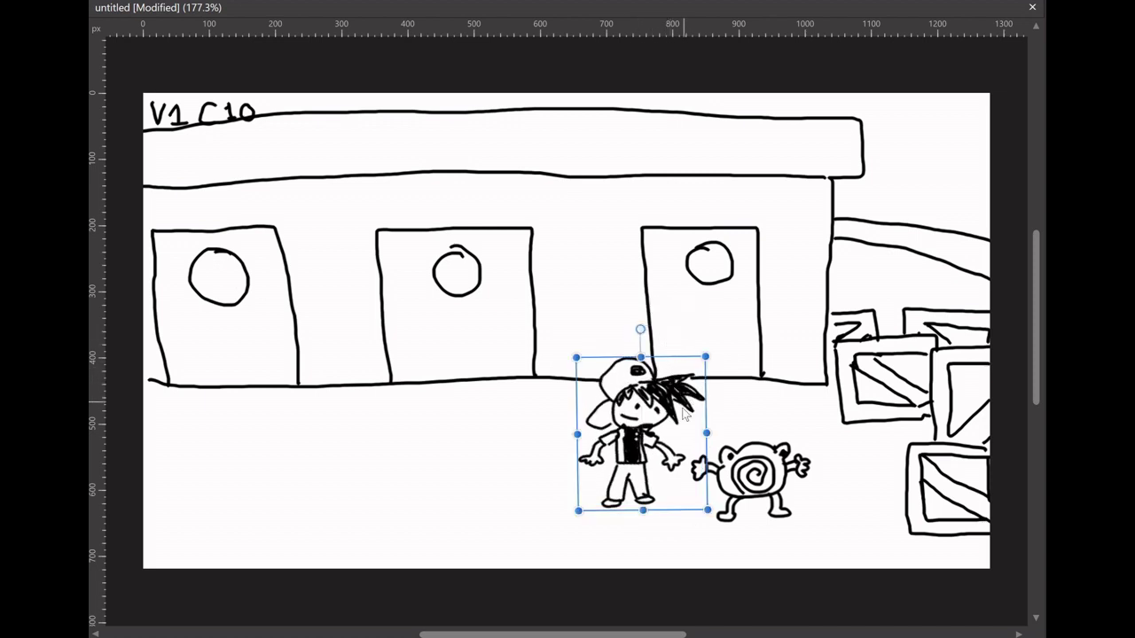
mouse_move(660, 483)
left_mouse_down()
mouse_move(615, 486)
mouse_move(616, 497)
left_mouse_up()
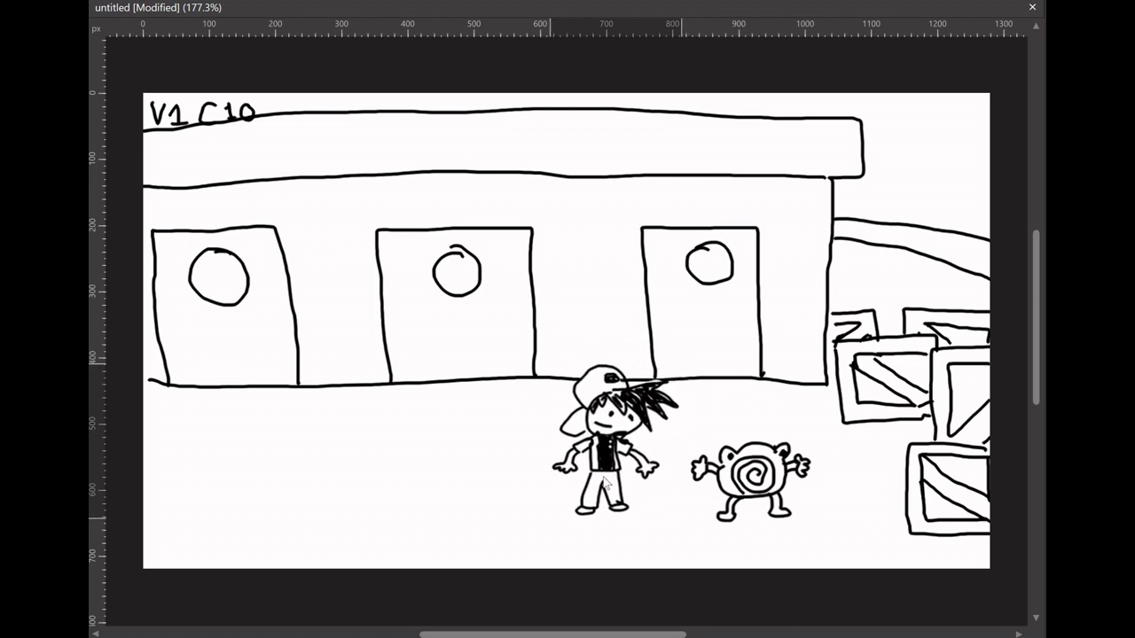
left_click_drag(616, 496, 596, 494)
left_click_drag(757, 476, 735, 459)
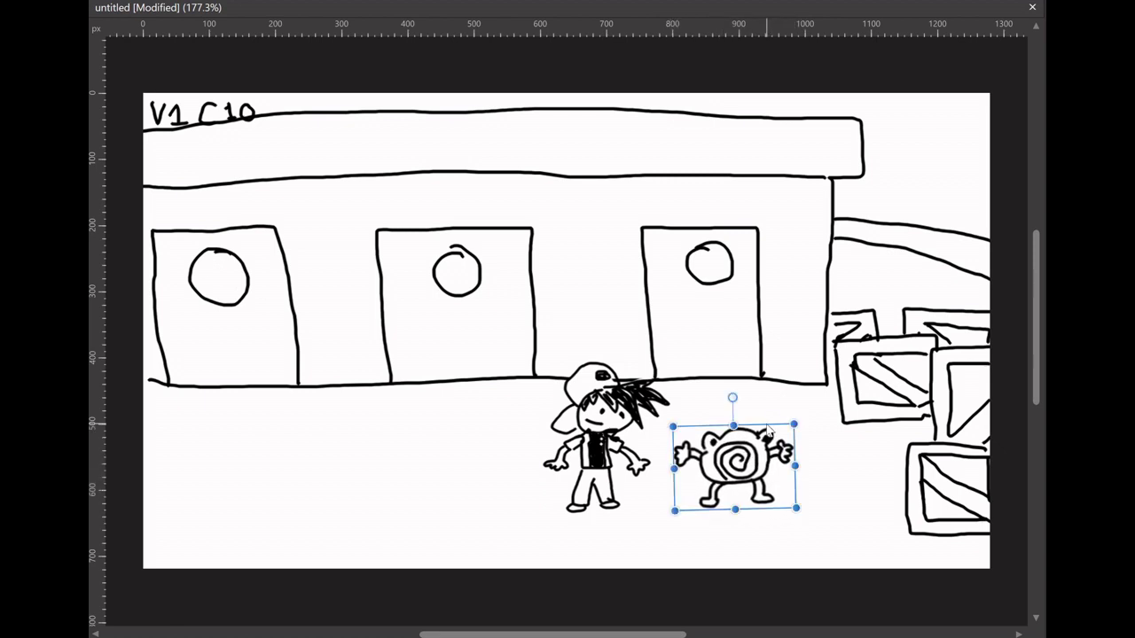
mouse_move(734, 398)
left_mouse_down()
mouse_move(664, 464)
mouse_move(708, 486)
left_mouse_up()
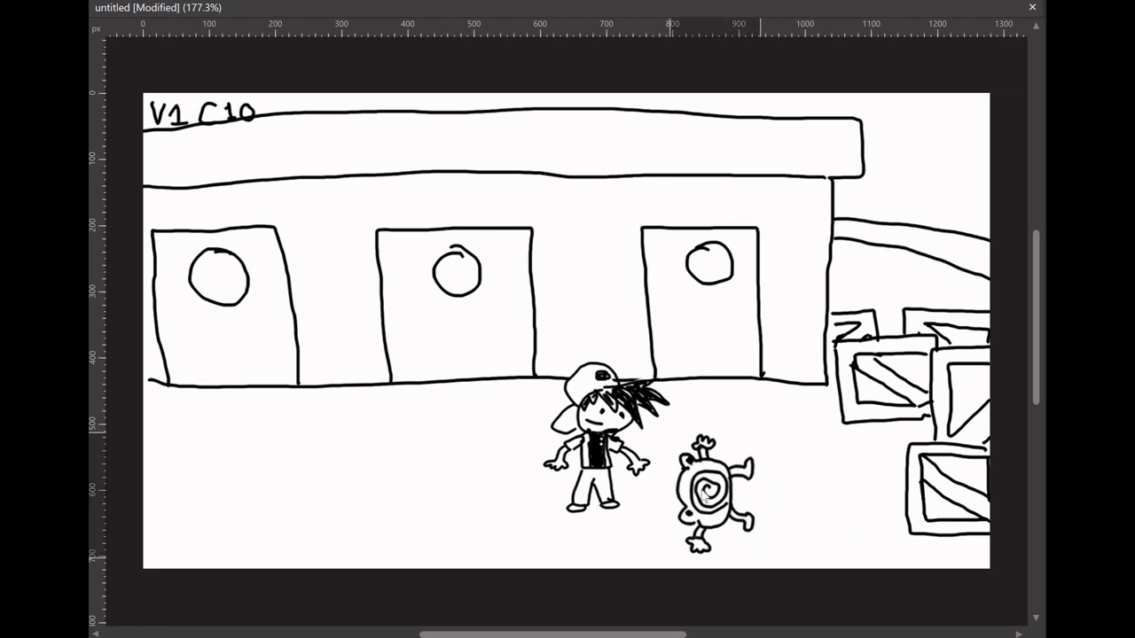
left_click(608, 483)
mouse_move(606, 483)
left_mouse_down()
mouse_move(601, 475)
mouse_move(640, 470)
left_mouse_up()
left_click_drag(146, 381, 301, 389)
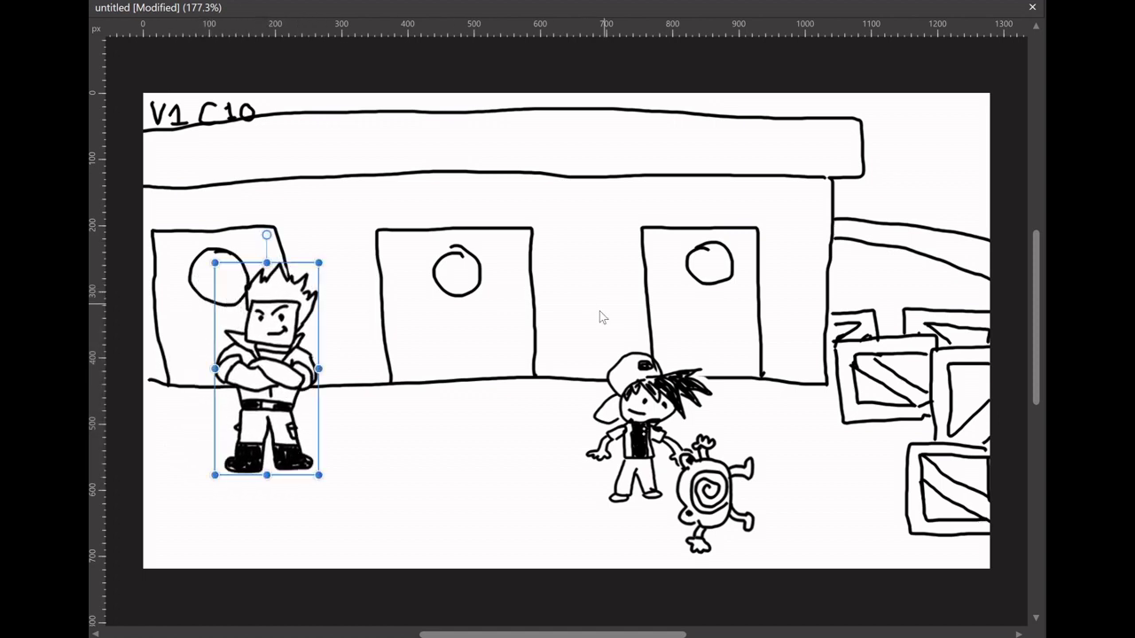
Flip the boy to face left, move the man toward centre and the boy near the crates
left_click(625, 410)
mouse_move(712, 428)
left_mouse_down()
mouse_move(519, 429)
mouse_move(680, 425)
left_mouse_up()
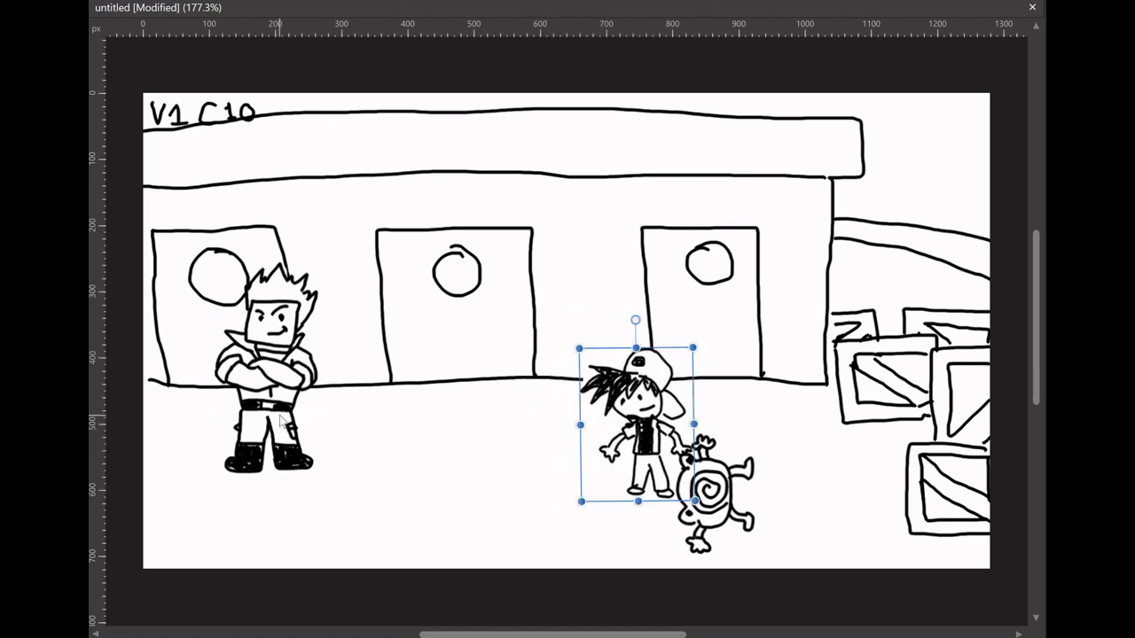
mouse_move(280, 421)
left_mouse_down()
mouse_move(366, 419)
mouse_move(363, 409)
mouse_move(401, 431)
left_mouse_up()
mouse_move(642, 434)
left_mouse_down()
mouse_move(650, 421)
mouse_move(732, 406)
mouse_move(796, 417)
mouse_move(768, 426)
left_mouse_up()
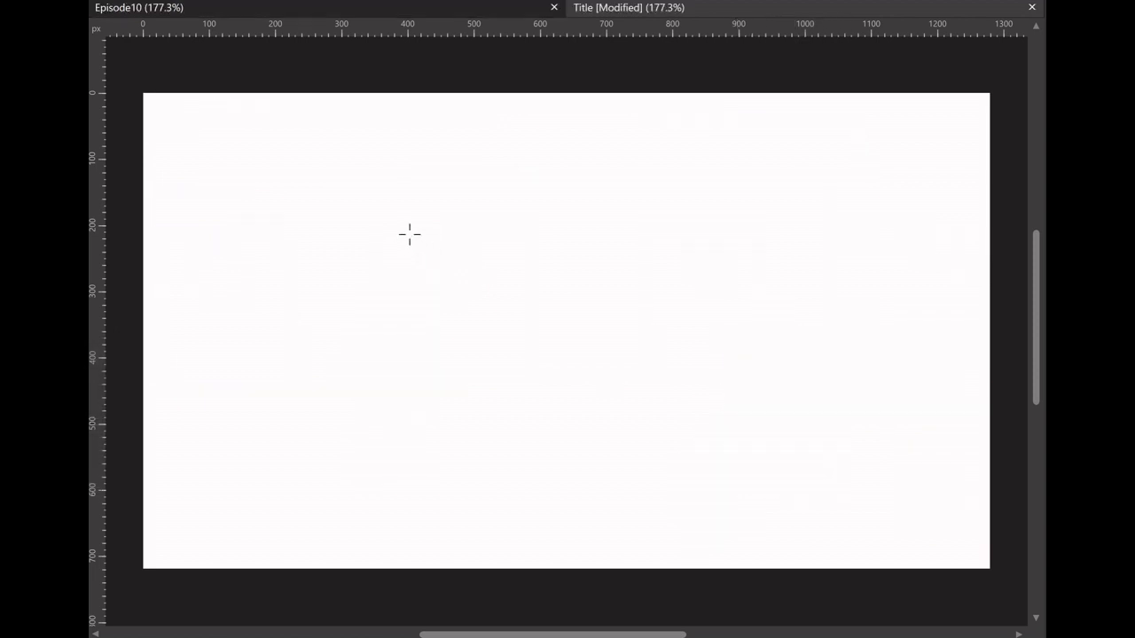
Hand-letter 'TO BE' in outlined bubble letters on the first line
left_click_drag(410, 234, 470, 283)
mouse_move(497, 225)
left_mouse_down()
mouse_move(328, 193)
mouse_move(421, 239)
left_mouse_up()
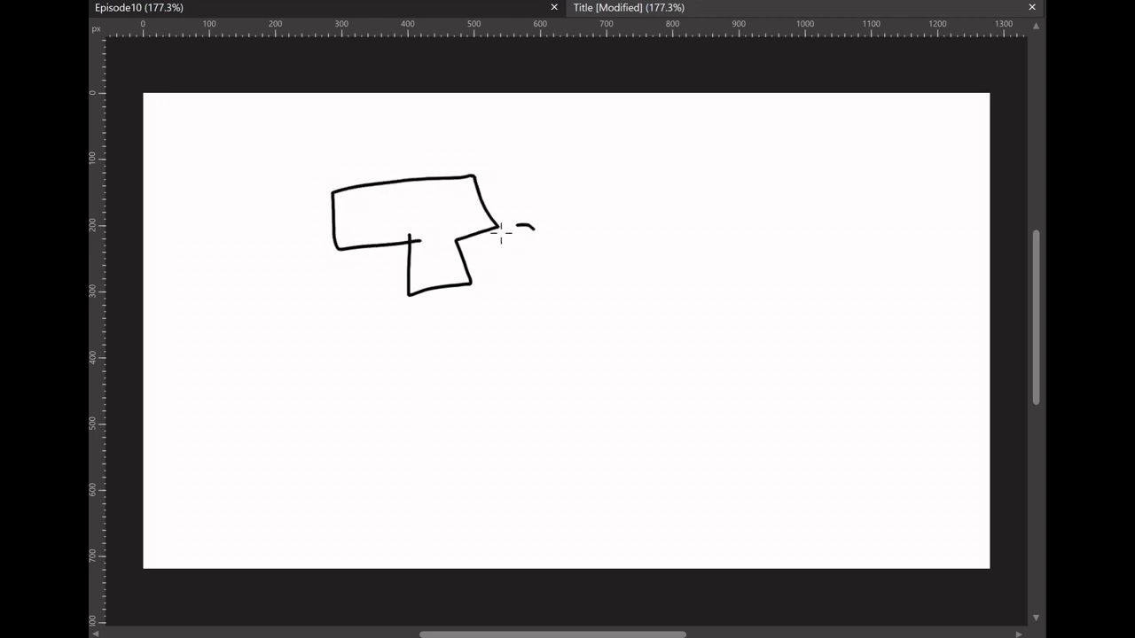
left_click_drag(500, 232, 530, 227)
mouse_move(634, 176)
left_mouse_down()
mouse_move(626, 286)
mouse_move(699, 222)
mouse_move(624, 171)
left_mouse_up()
mouse_move(776, 216)
left_mouse_down()
mouse_move(714, 235)
mouse_move(785, 271)
mouse_move(769, 252)
left_mouse_up()
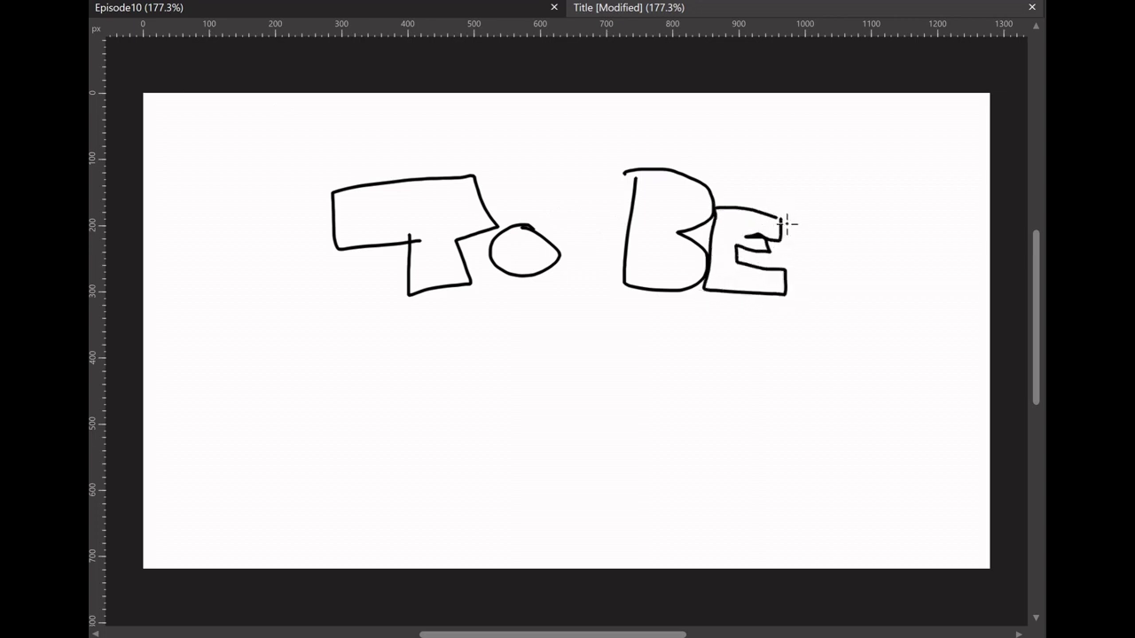
Hand-letter 'CONTINUED!!!' in bubble letters on the second line
mouse_move(335, 357)
left_mouse_down()
mouse_move(362, 396)
mouse_move(244, 482)
mouse_move(344, 351)
left_mouse_up()
mouse_move(412, 367)
left_mouse_down()
mouse_move(473, 431)
mouse_move(439, 372)
mouse_move(493, 458)
left_mouse_up()
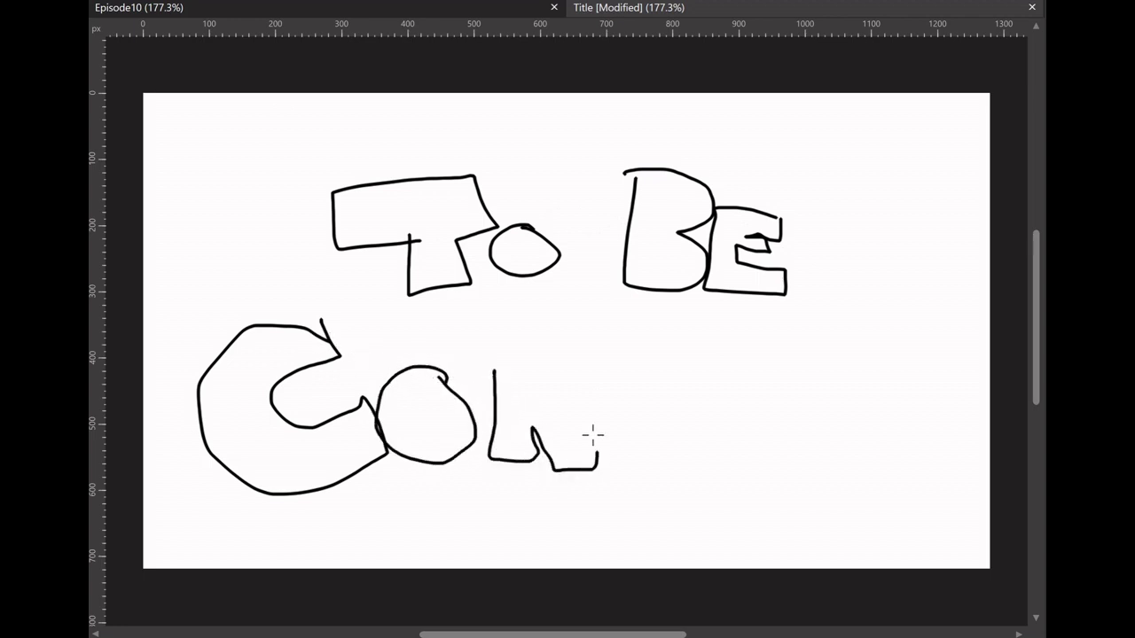
left_click_drag(593, 434, 511, 359)
mouse_move(601, 363)
left_mouse_down()
mouse_move(620, 456)
mouse_move(674, 415)
mouse_move(597, 362)
left_mouse_up()
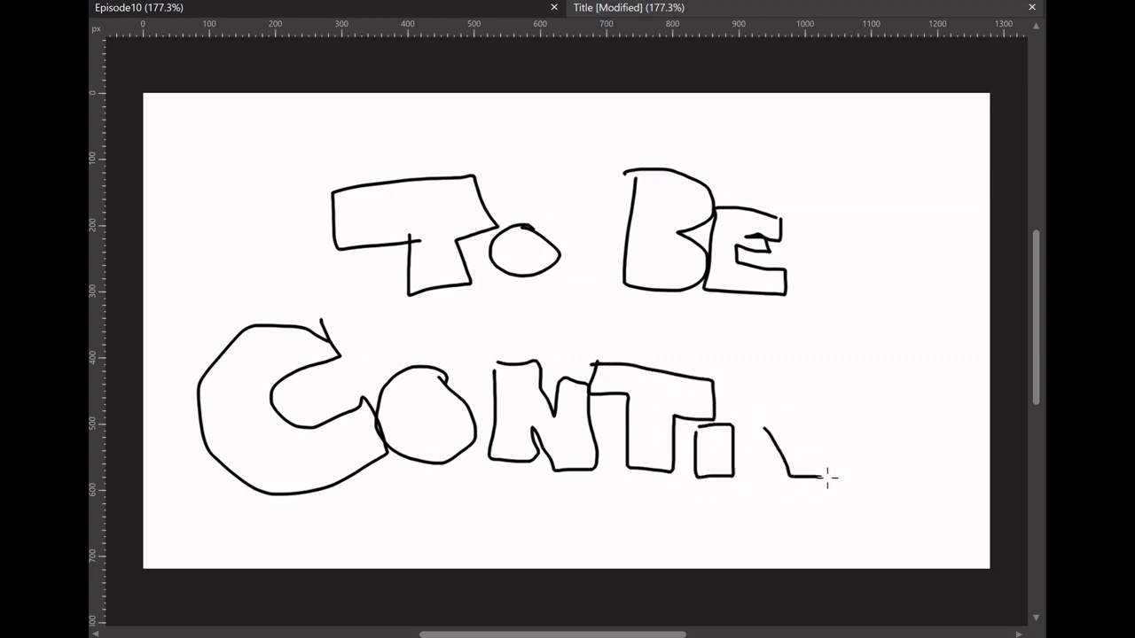
mouse_move(804, 383)
left_mouse_down()
mouse_move(773, 365)
mouse_move(737, 456)
left_mouse_up()
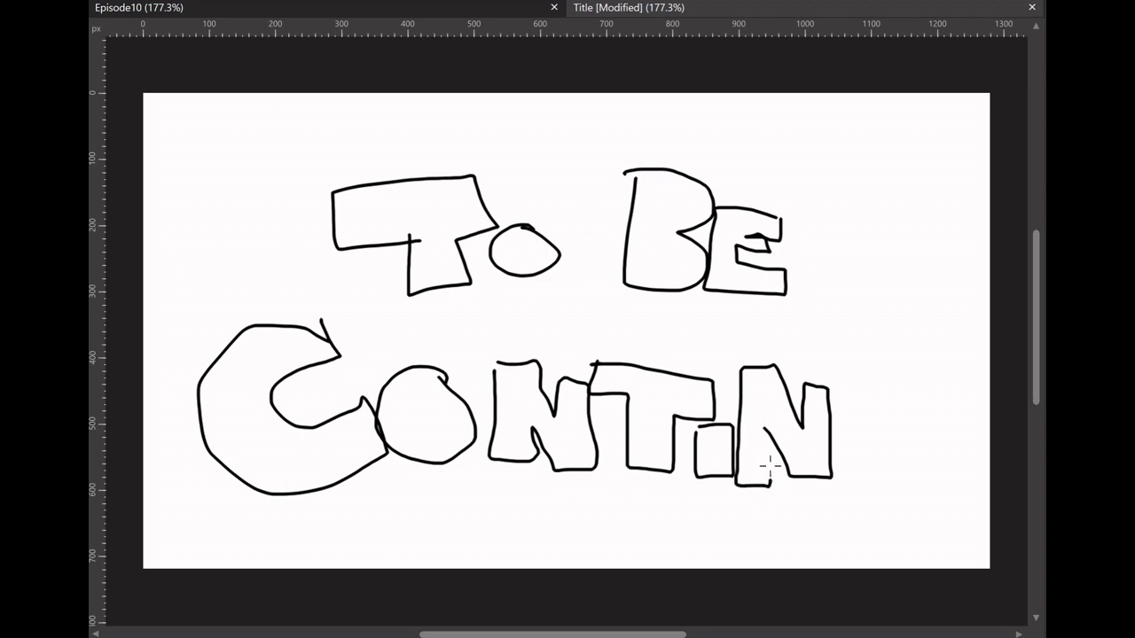
mouse_move(911, 405)
left_mouse_down()
mouse_move(864, 470)
mouse_move(875, 408)
left_mouse_up()
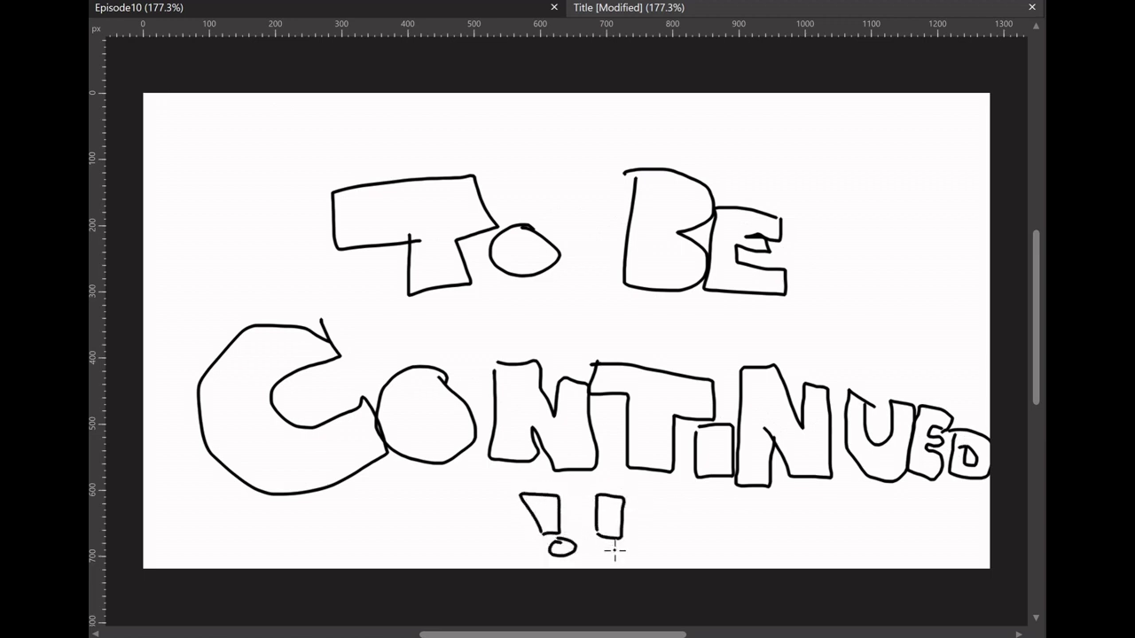
left_click_drag(657, 526, 685, 539)
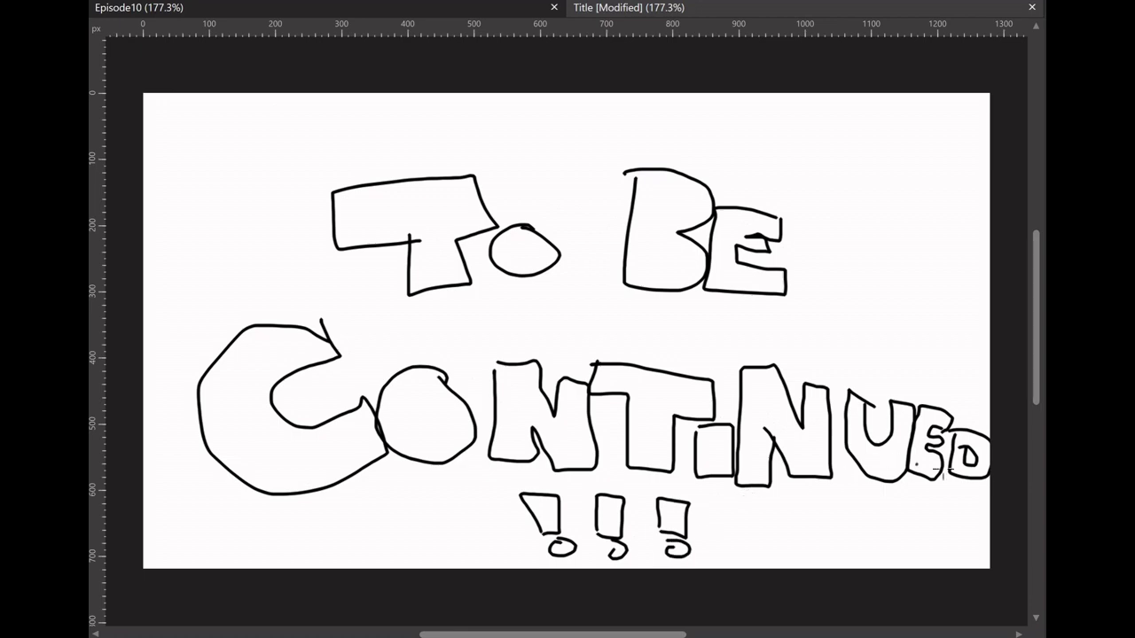